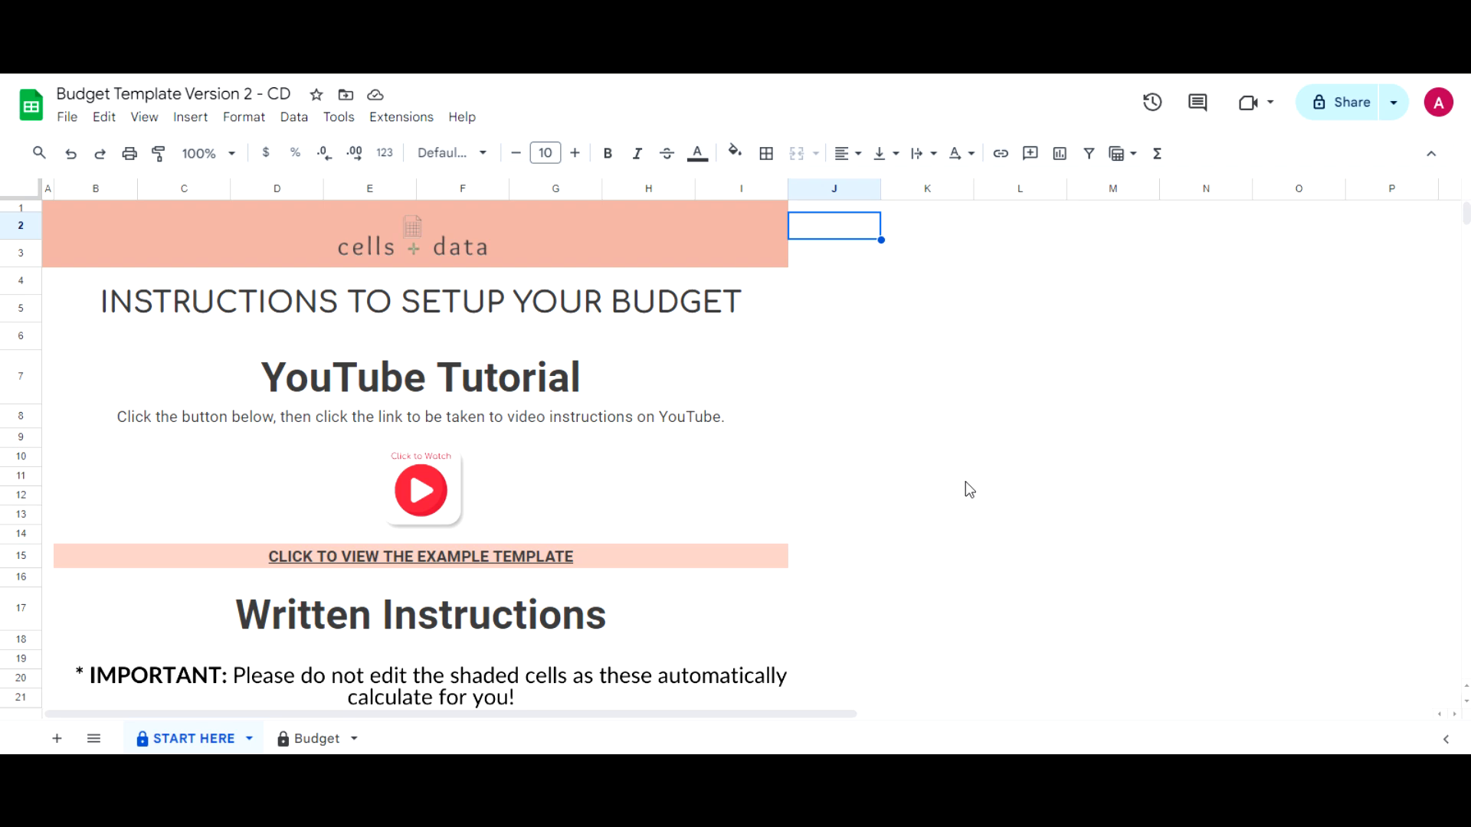
Read through the setup instructions on the START HERE sheet, including which cells may be edited.
{"action": "left_click", "coordinate": [174, 740]}
{"action": "scroll", "coordinate": [766, 503], "scroll_direction": "down", "scroll_amount": 2}
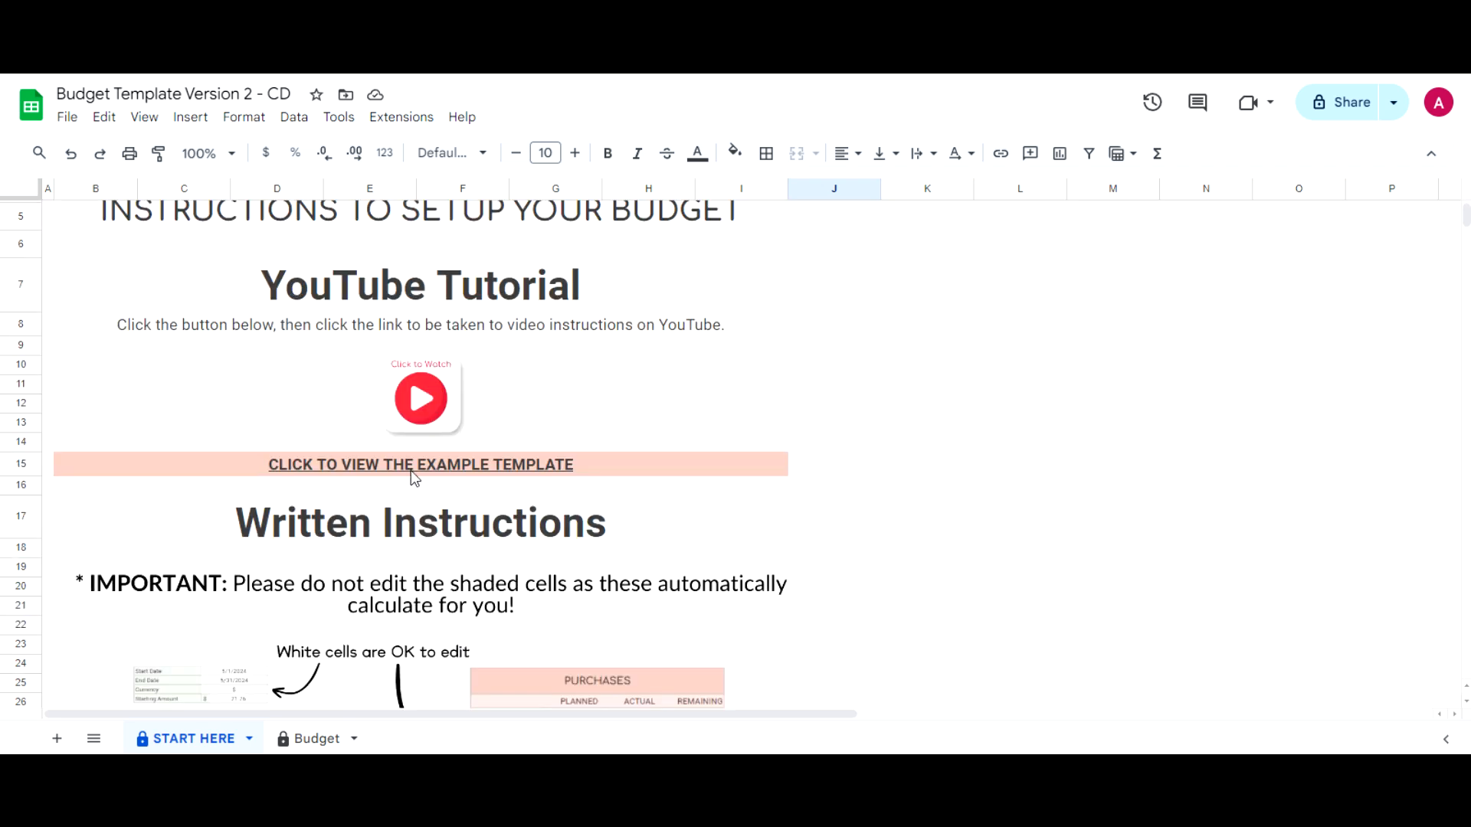
{"action": "mouse_move", "coordinate": [333, 472]}
{"action": "scroll", "coordinate": [729, 547], "scroll_direction": "down", "scroll_amount": 4}
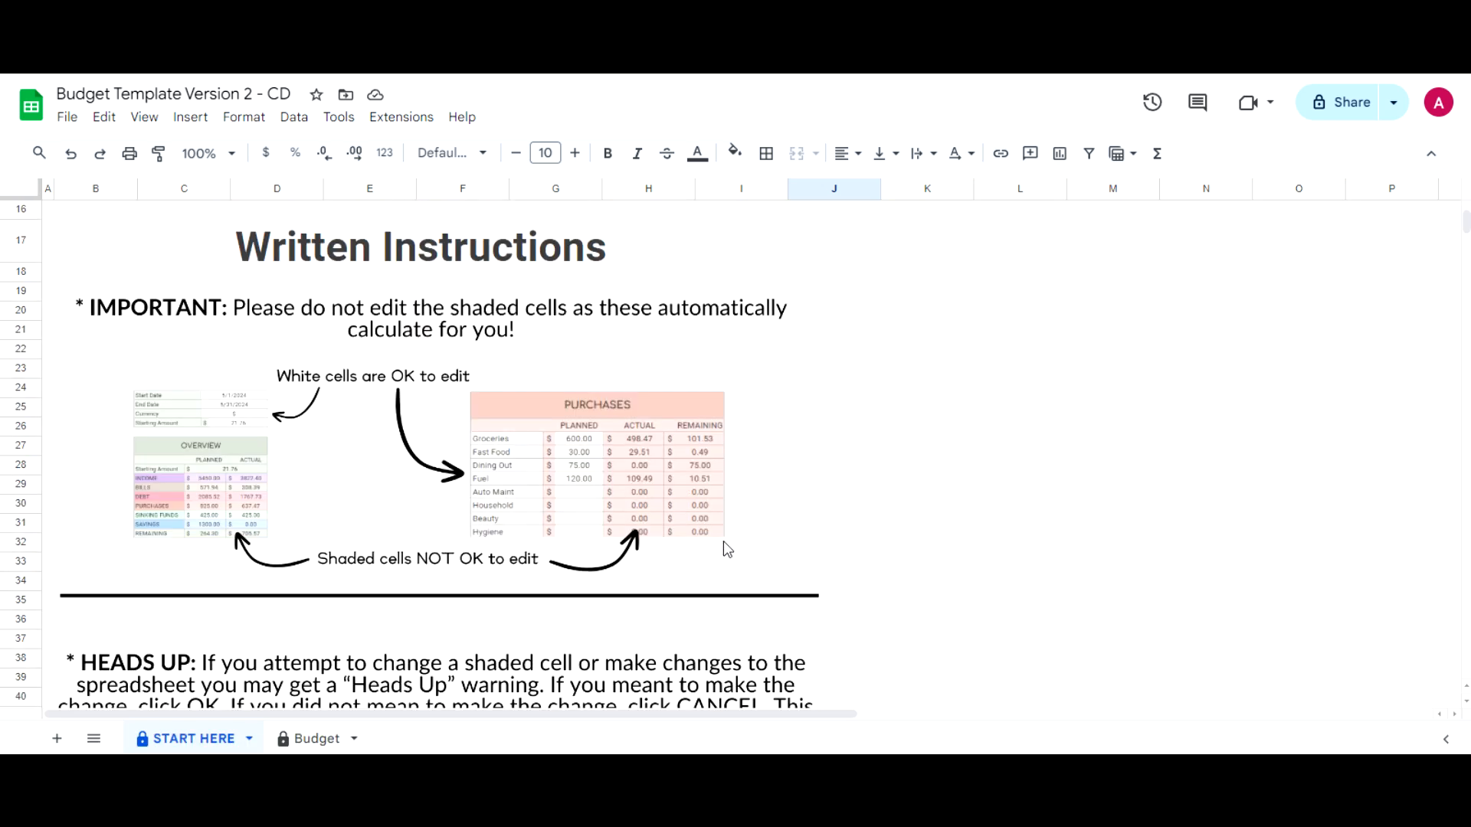
{"action": "scroll", "coordinate": [723, 541], "scroll_direction": "up", "scroll_amount": 2}
{"action": "scroll", "coordinate": [723, 541], "scroll_direction": "down", "scroll_amount": 7}
{"action": "scroll", "coordinate": [723, 541], "scroll_direction": "up", "scroll_amount": 8}
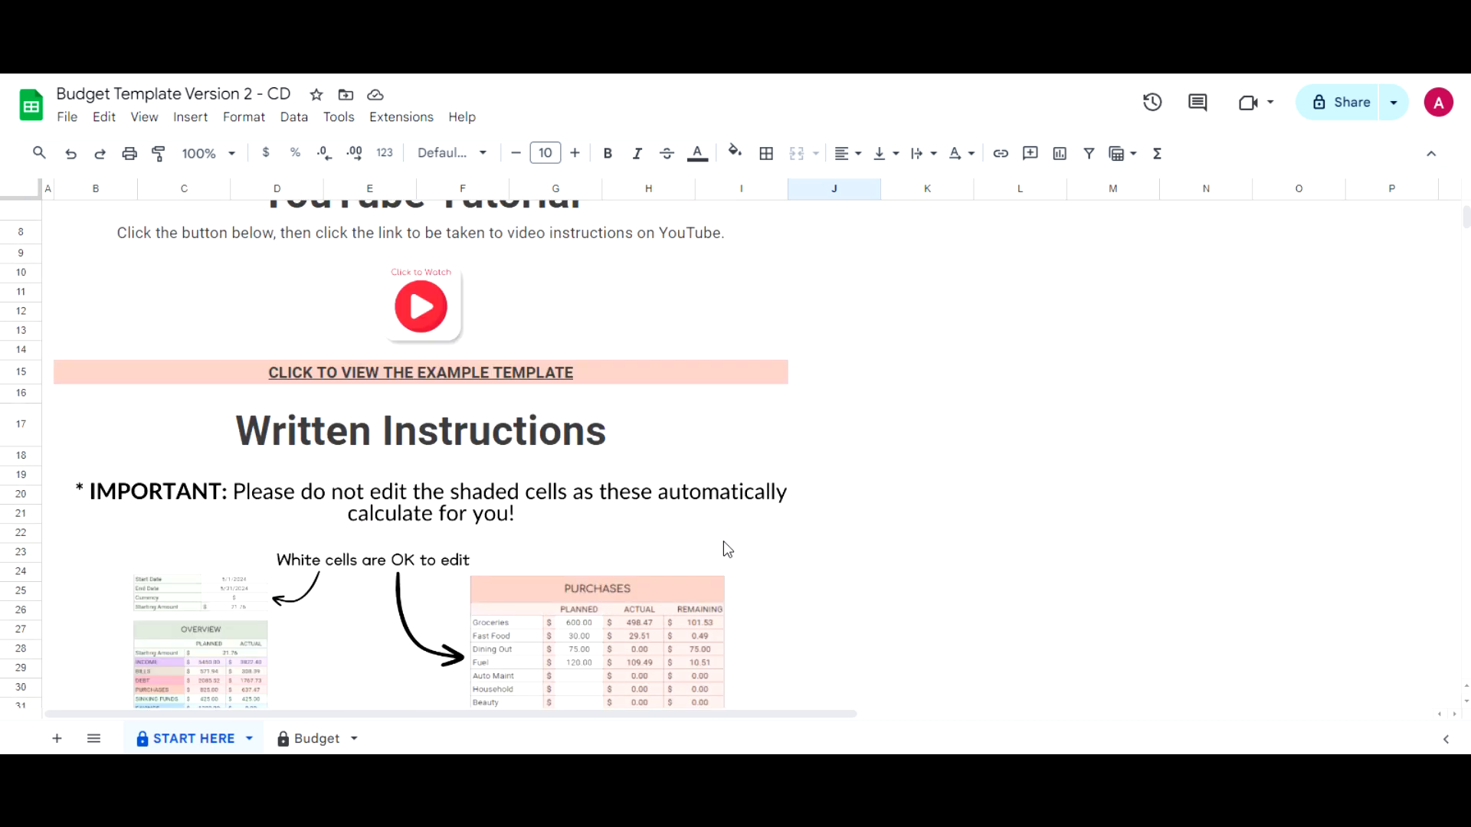
{"action": "scroll", "coordinate": [726, 550], "scroll_direction": "up", "scroll_amount": 3}
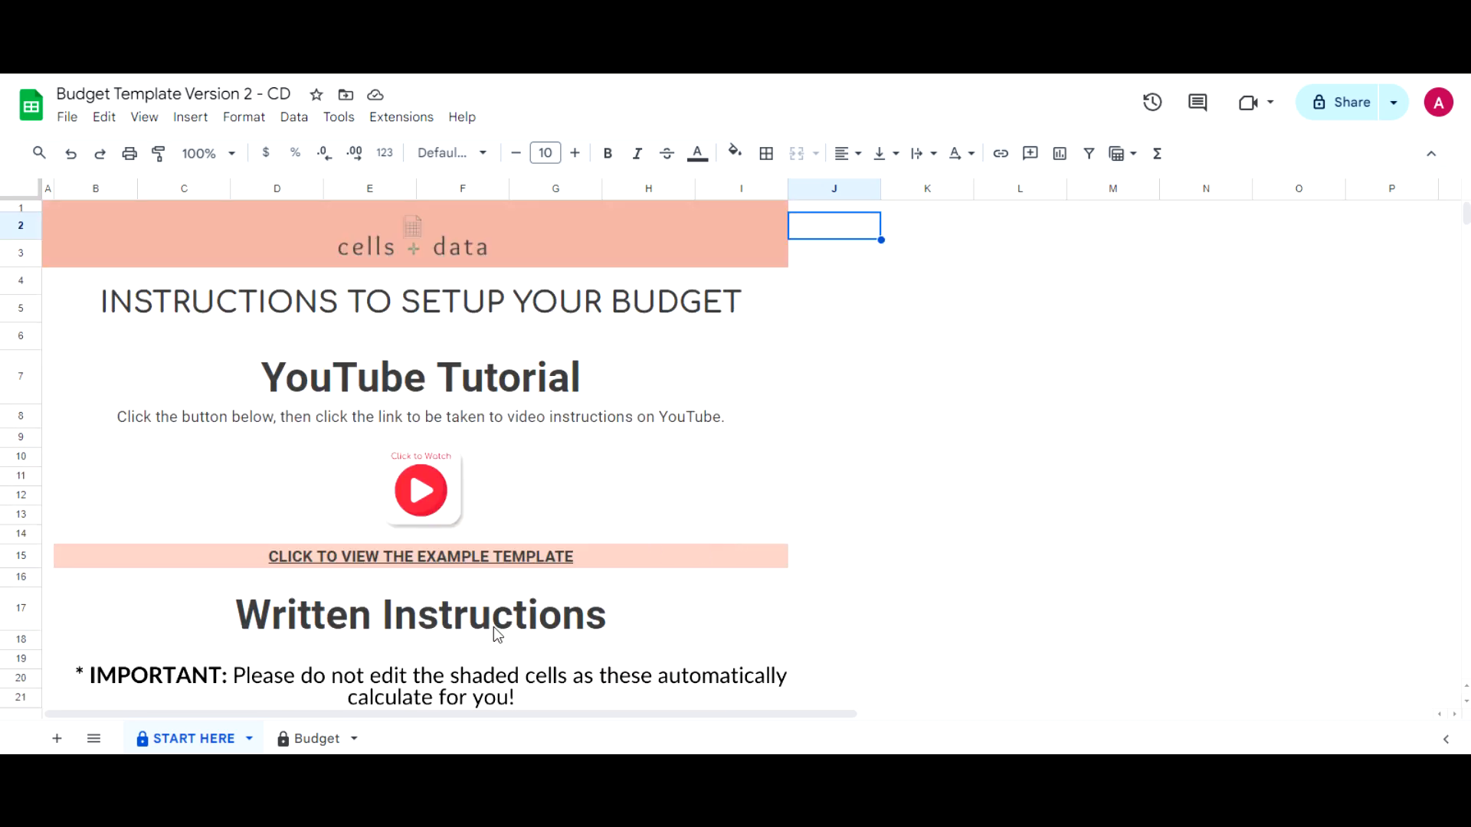
Look over the empty Budget sheet from the overview sections down to the purchases tables.
{"action": "left_click", "coordinate": [316, 743]}
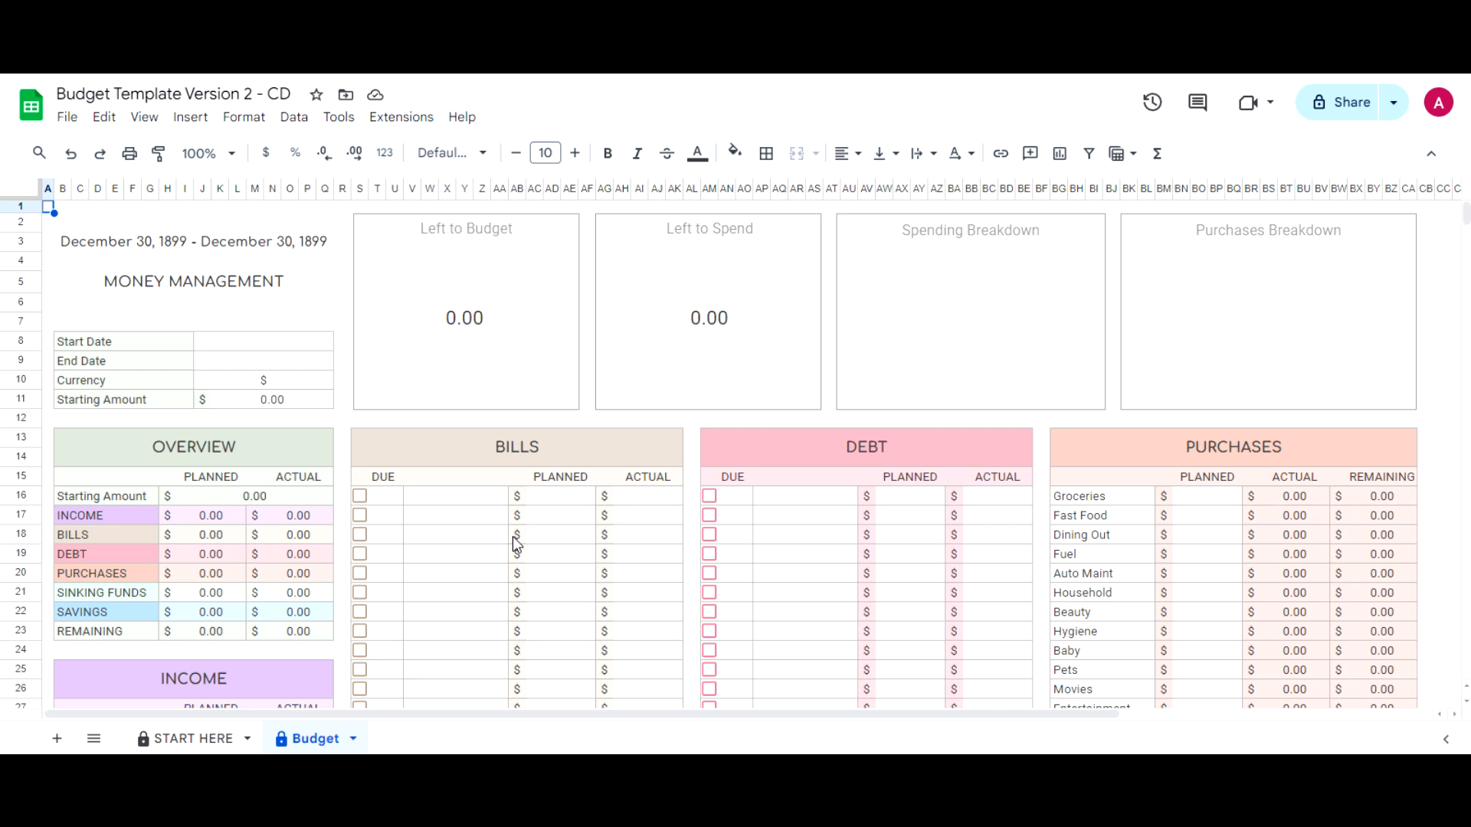
{"action": "scroll", "coordinate": [541, 485], "scroll_direction": "down", "scroll_amount": 10}
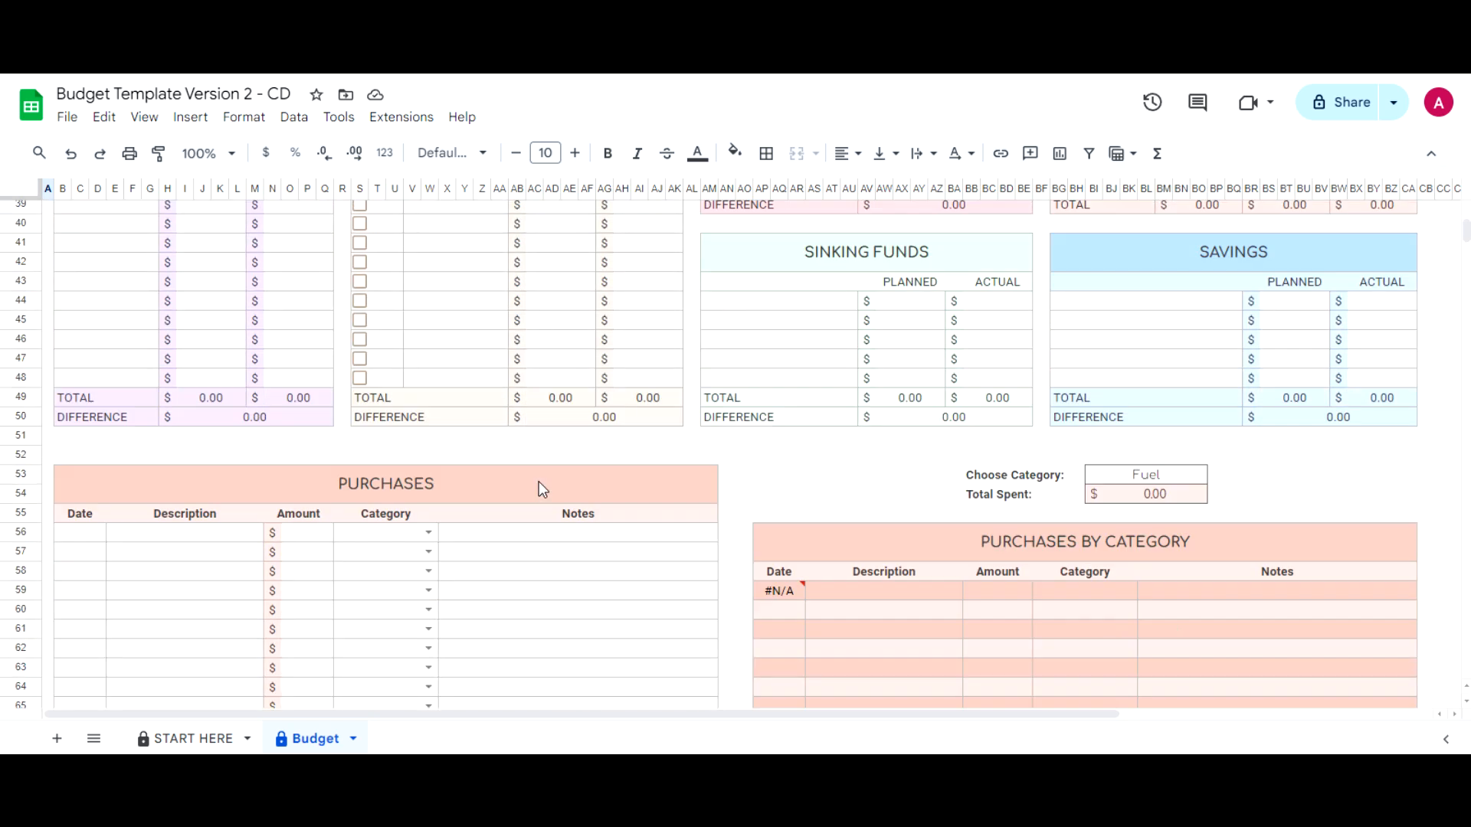
{"action": "scroll", "coordinate": [540, 481], "scroll_direction": "down", "scroll_amount": 6}
{"action": "scroll", "coordinate": [539, 481], "scroll_direction": "up", "scroll_amount": 20}
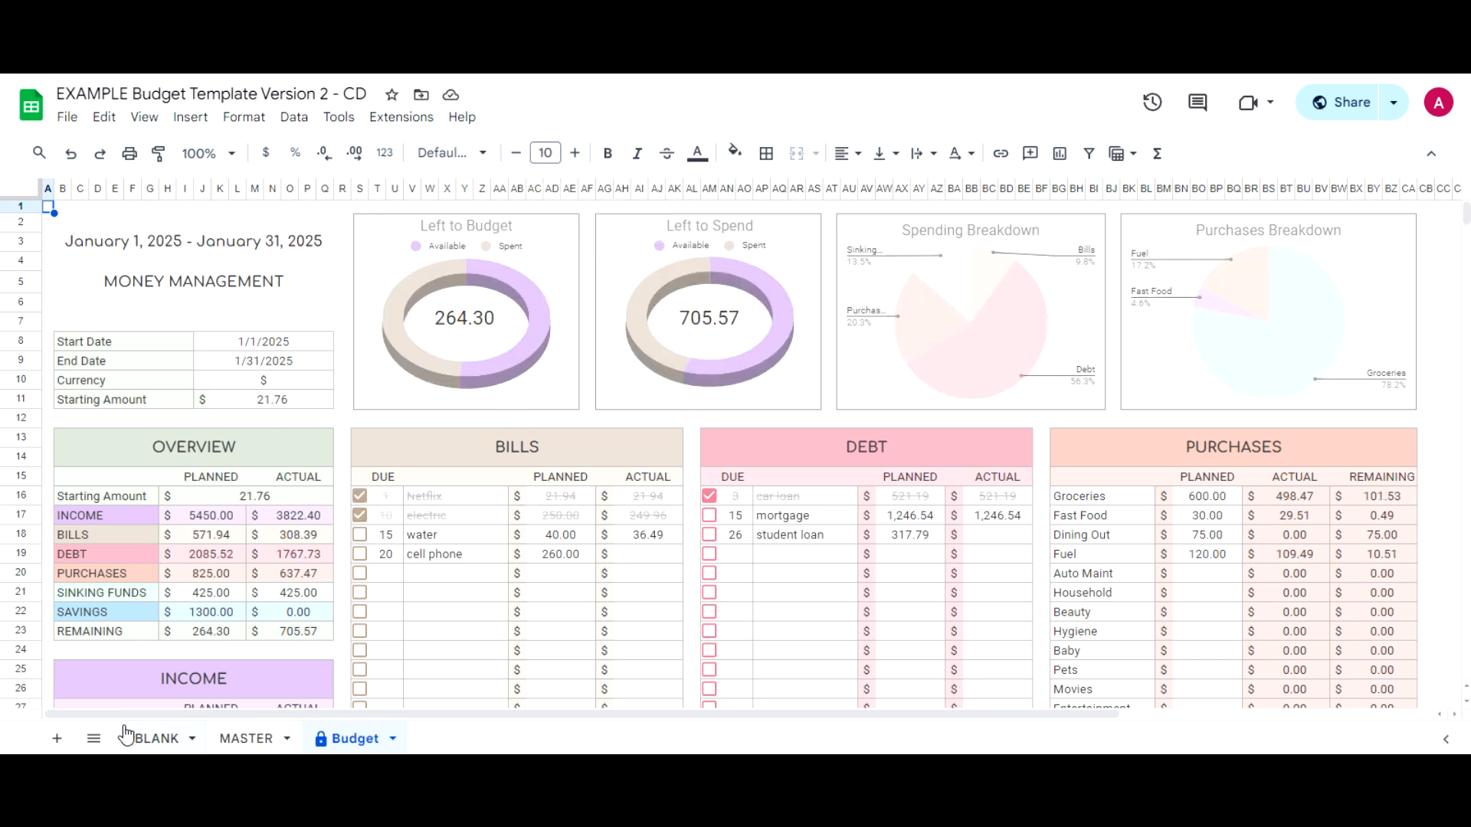
Compare the BLANK and MASTER sheets in the EXAMPLE Budget Template workbook, ending on BLANK.
{"action": "left_click", "coordinate": [151, 738]}
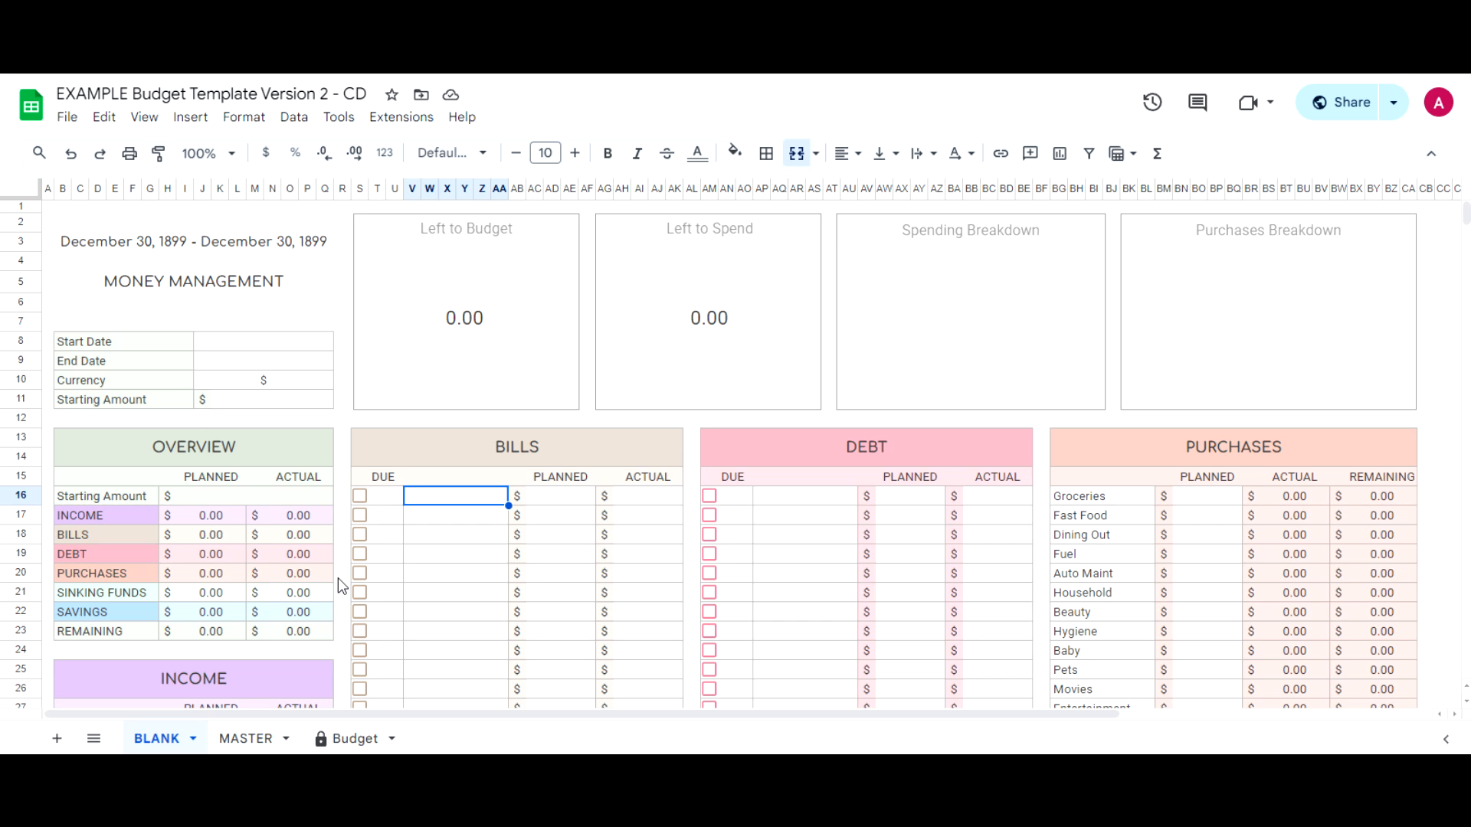
{"action": "left_click", "coordinate": [162, 744]}
{"action": "left_click", "coordinate": [255, 740]}
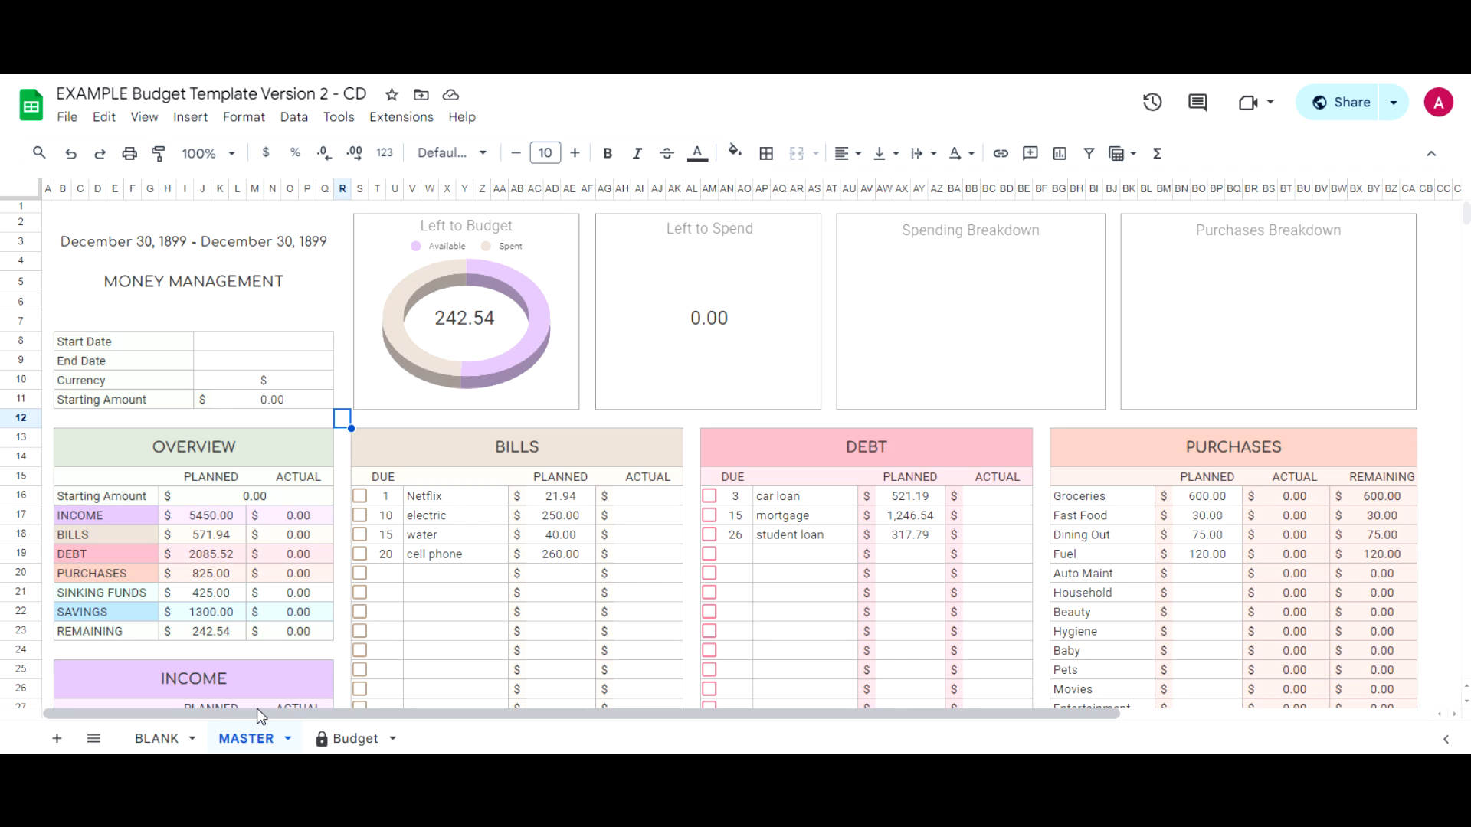
{"action": "left_click", "coordinate": [154, 740]}
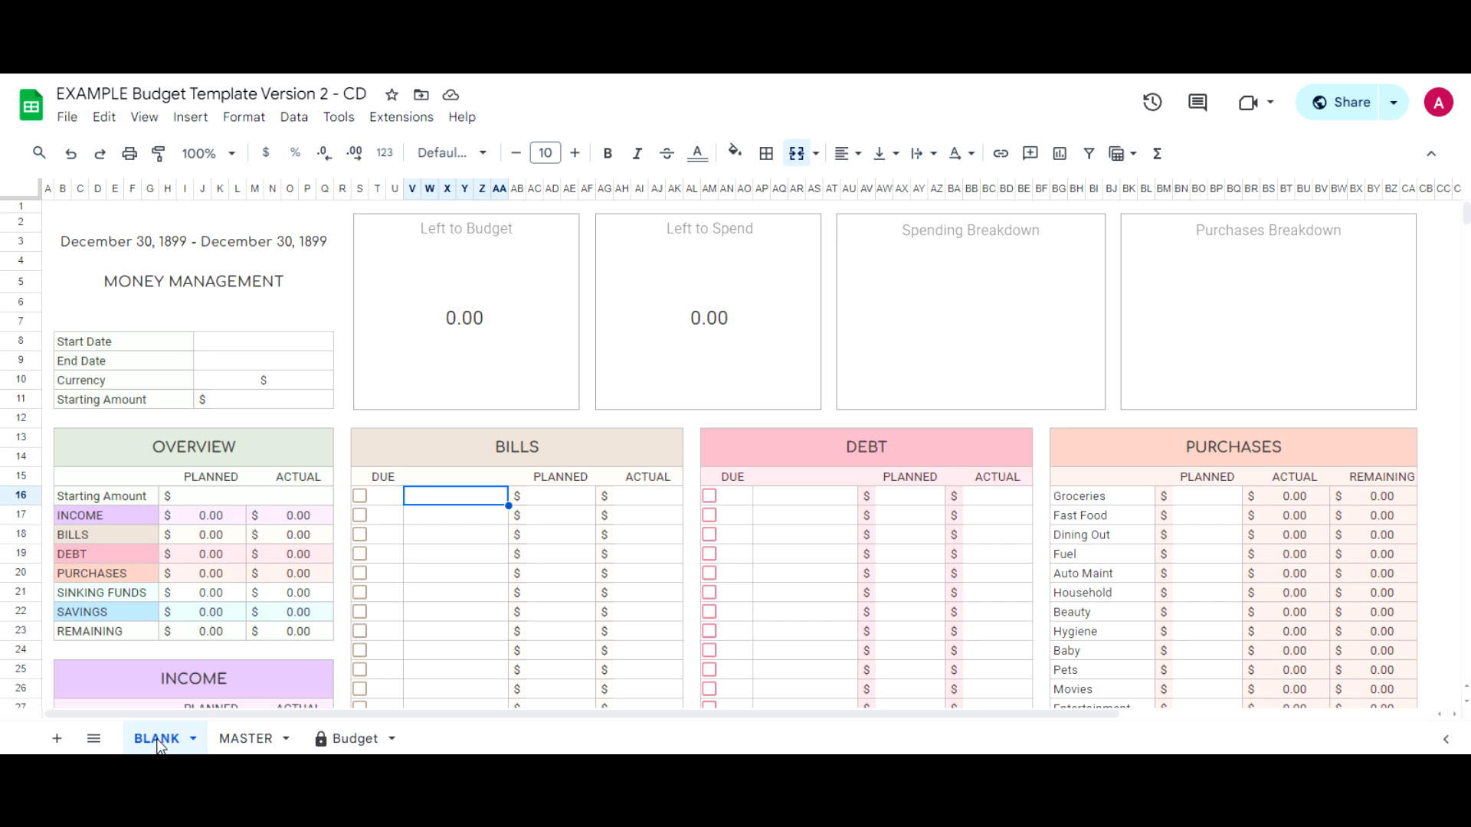
Open the BLANK sheet's name for renaming and keep it as BLANK.
{"action": "double_click", "coordinate": [159, 740]}
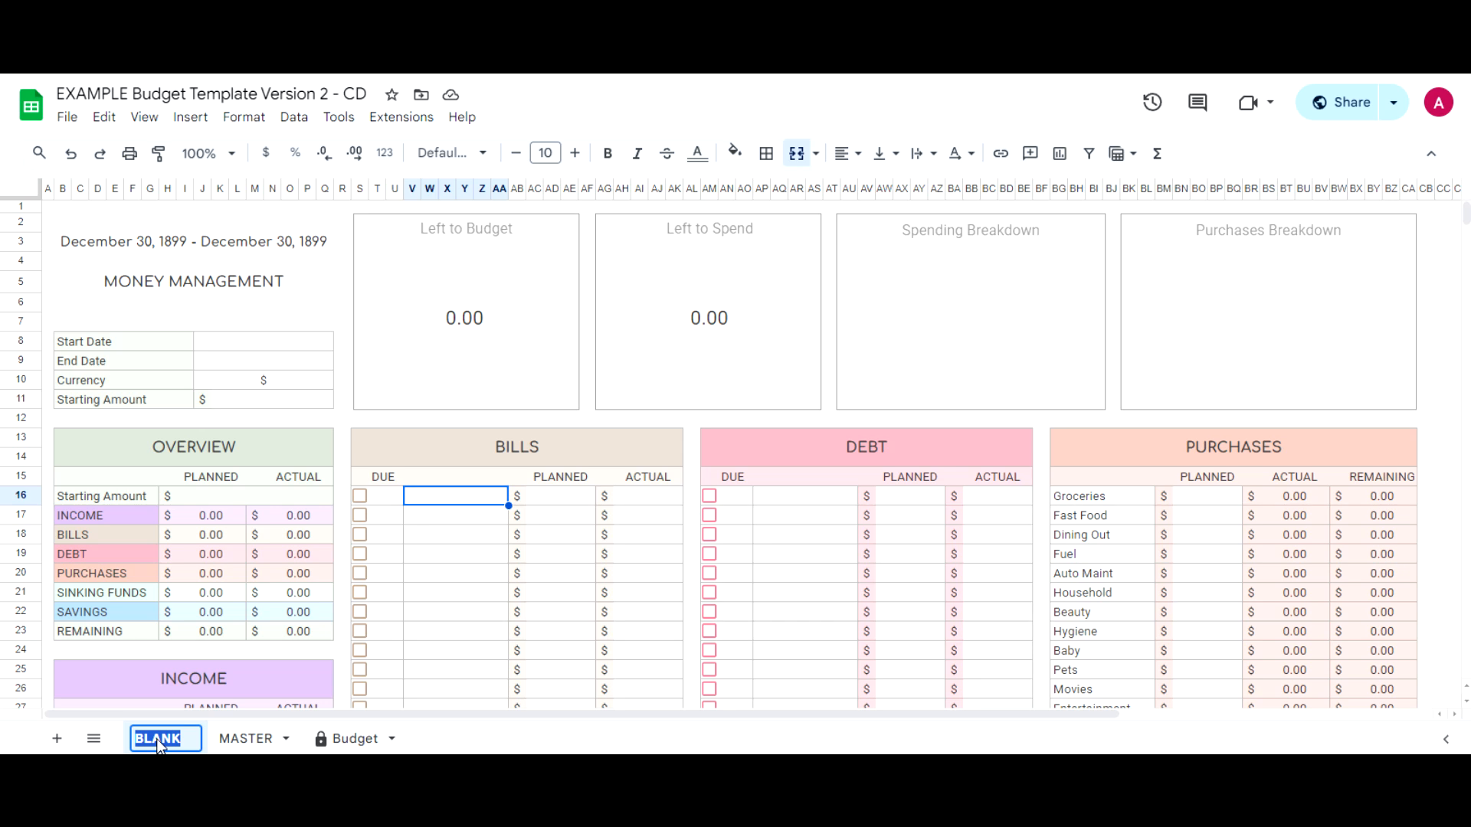
{"action": "key", "text": "Return"}
{"action": "right_click", "coordinate": [154, 738]}
{"action": "left_click", "coordinate": [185, 511]}
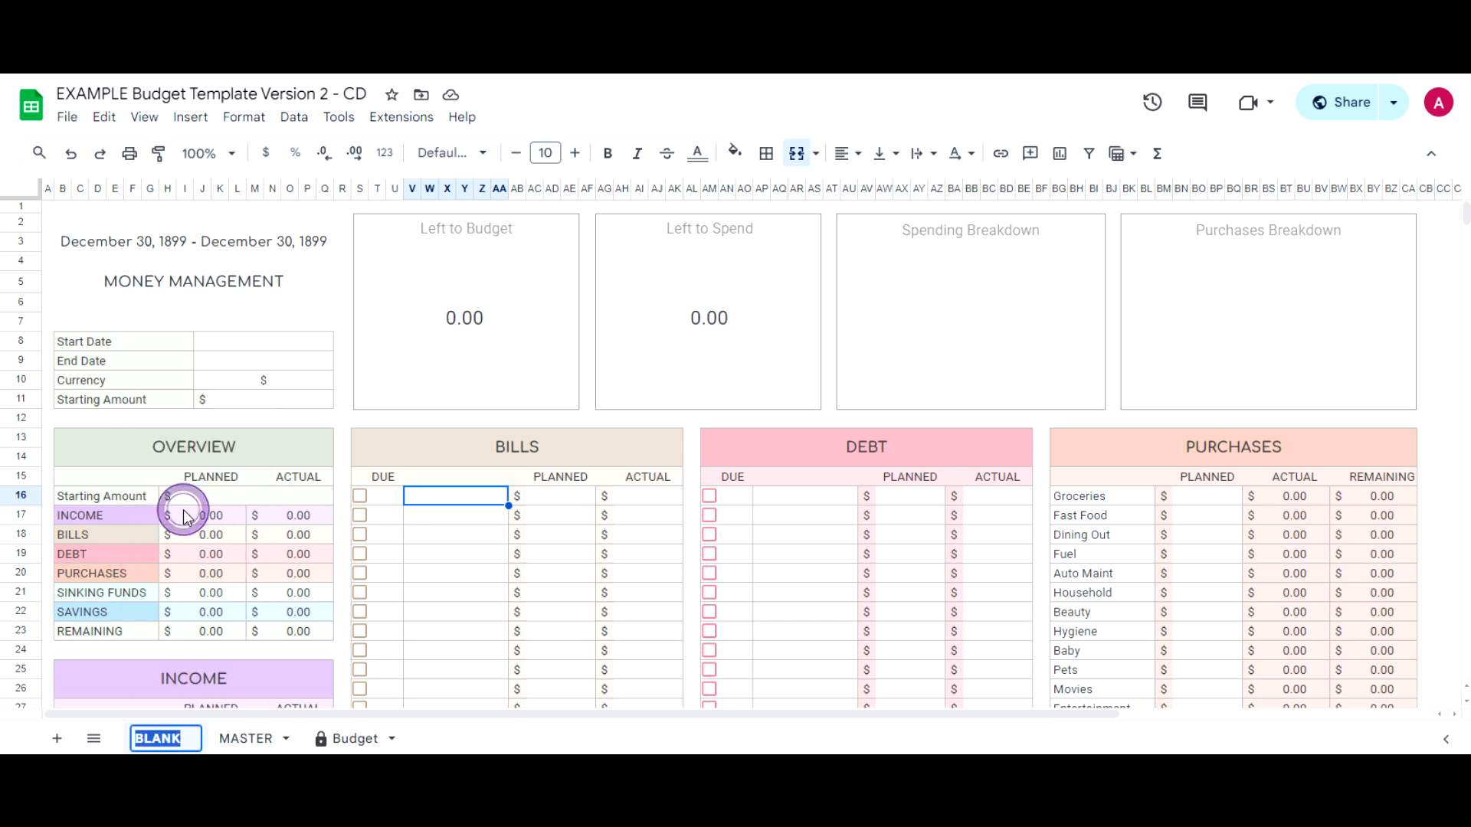
{"action": "key", "text": "Return"}
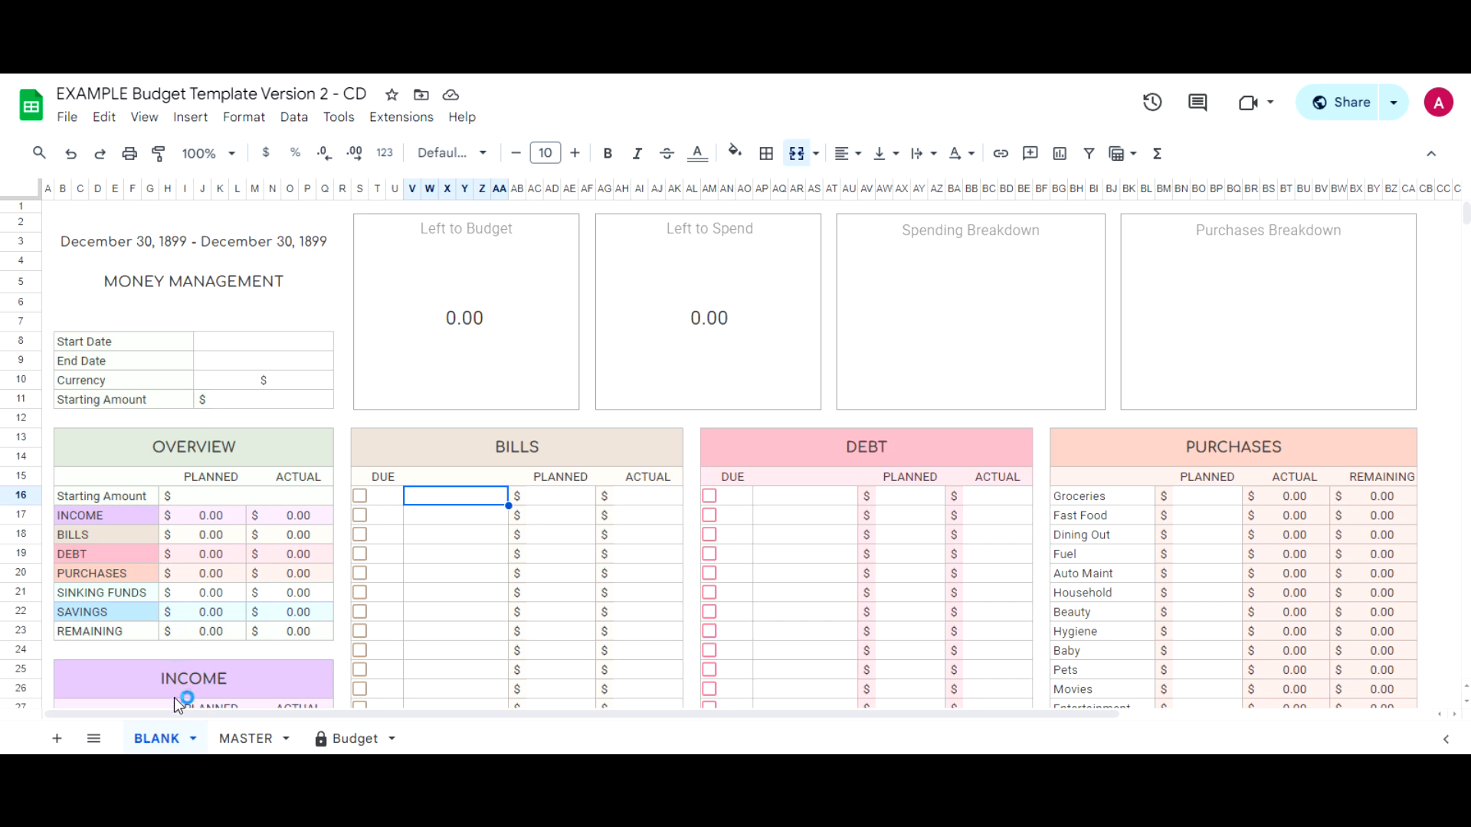
Examine the sheet options, such as Duplicate and Rename, for the BLANK sheet and the MASTER sheet.
{"action": "right_click", "coordinate": [172, 745]}
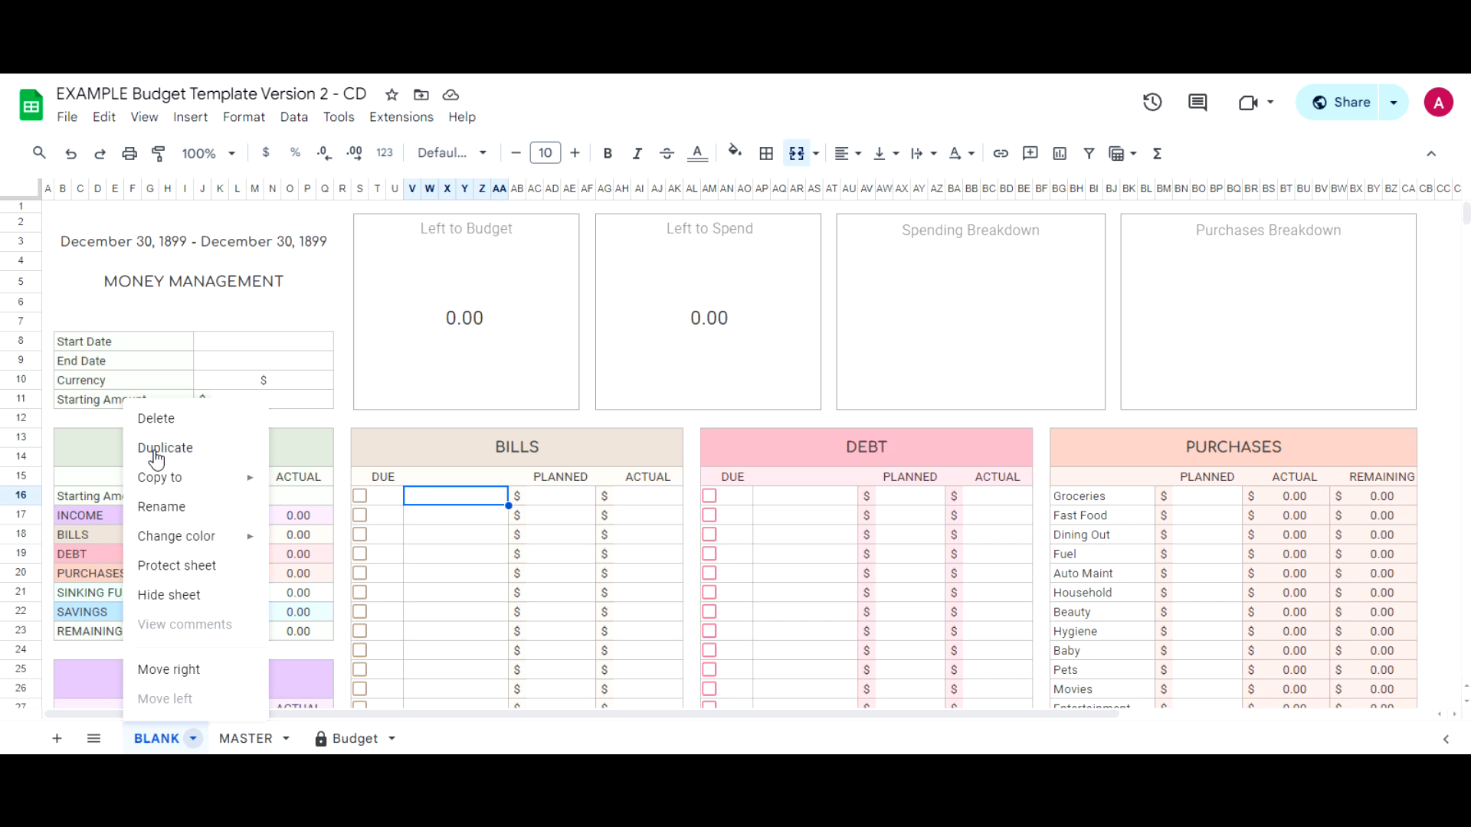
{"action": "left_click", "coordinate": [242, 740]}
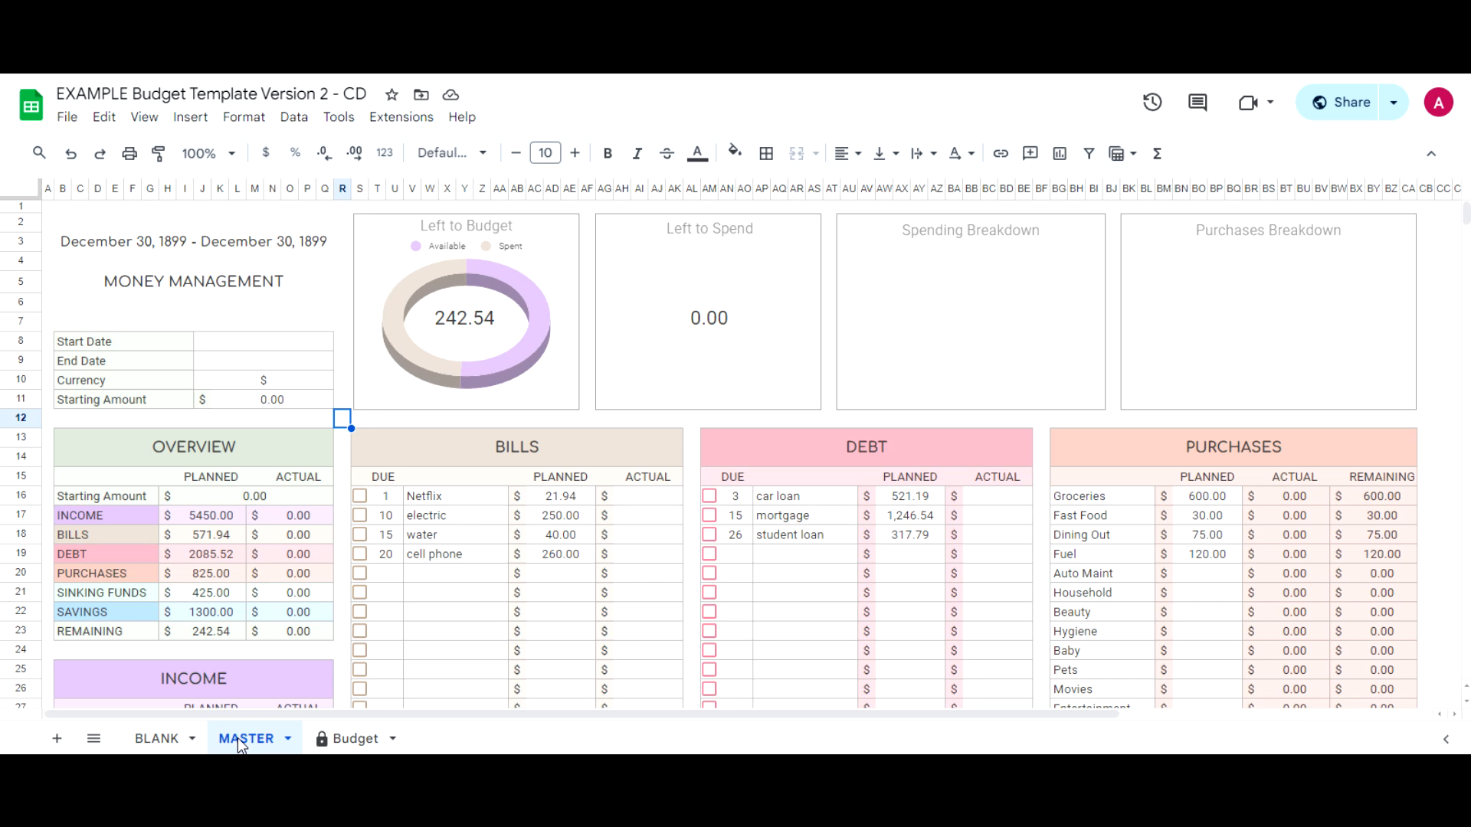
{"action": "right_click", "coordinate": [237, 737]}
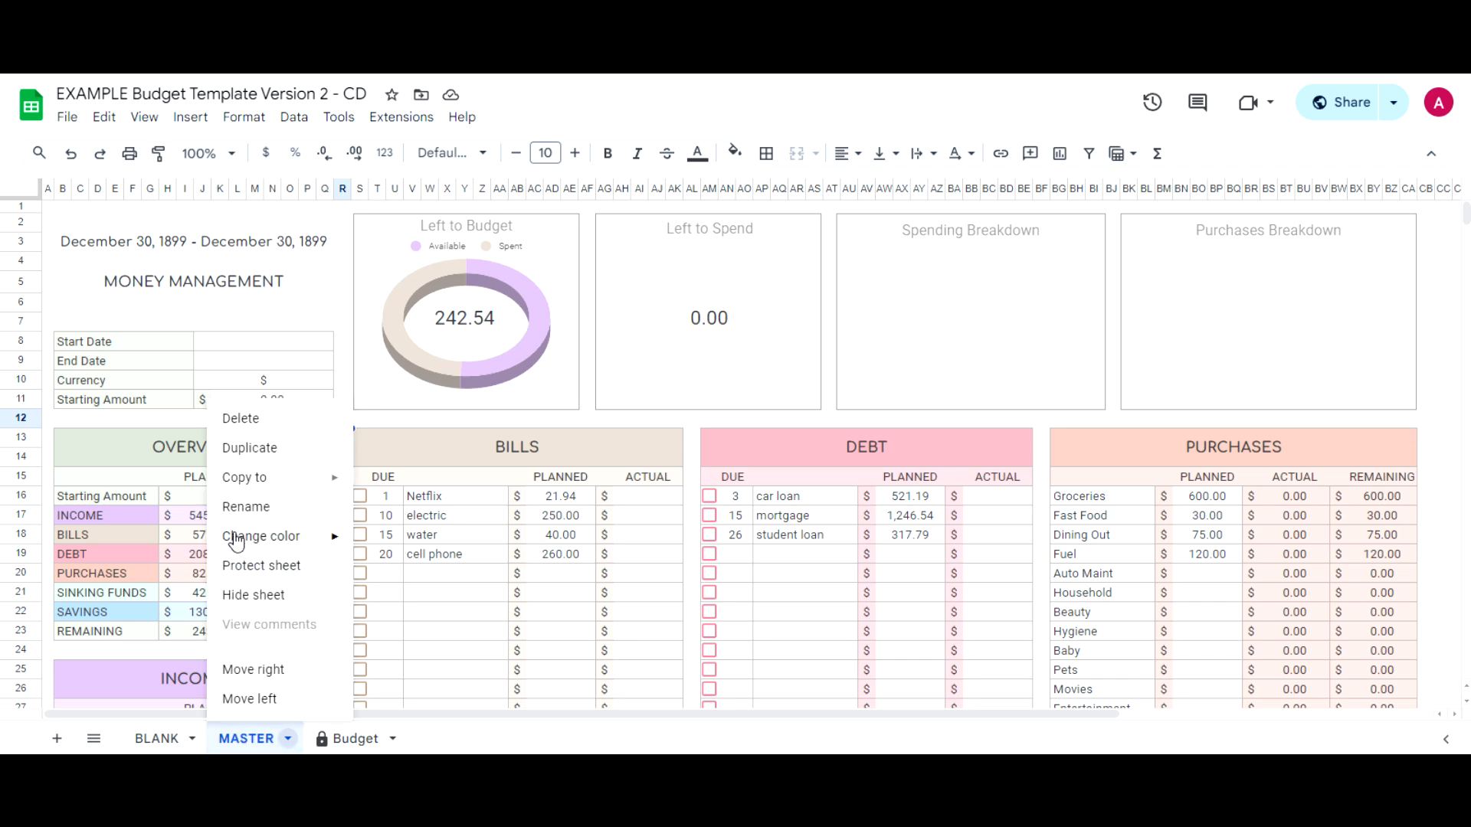
{"action": "left_click", "coordinate": [265, 520]}
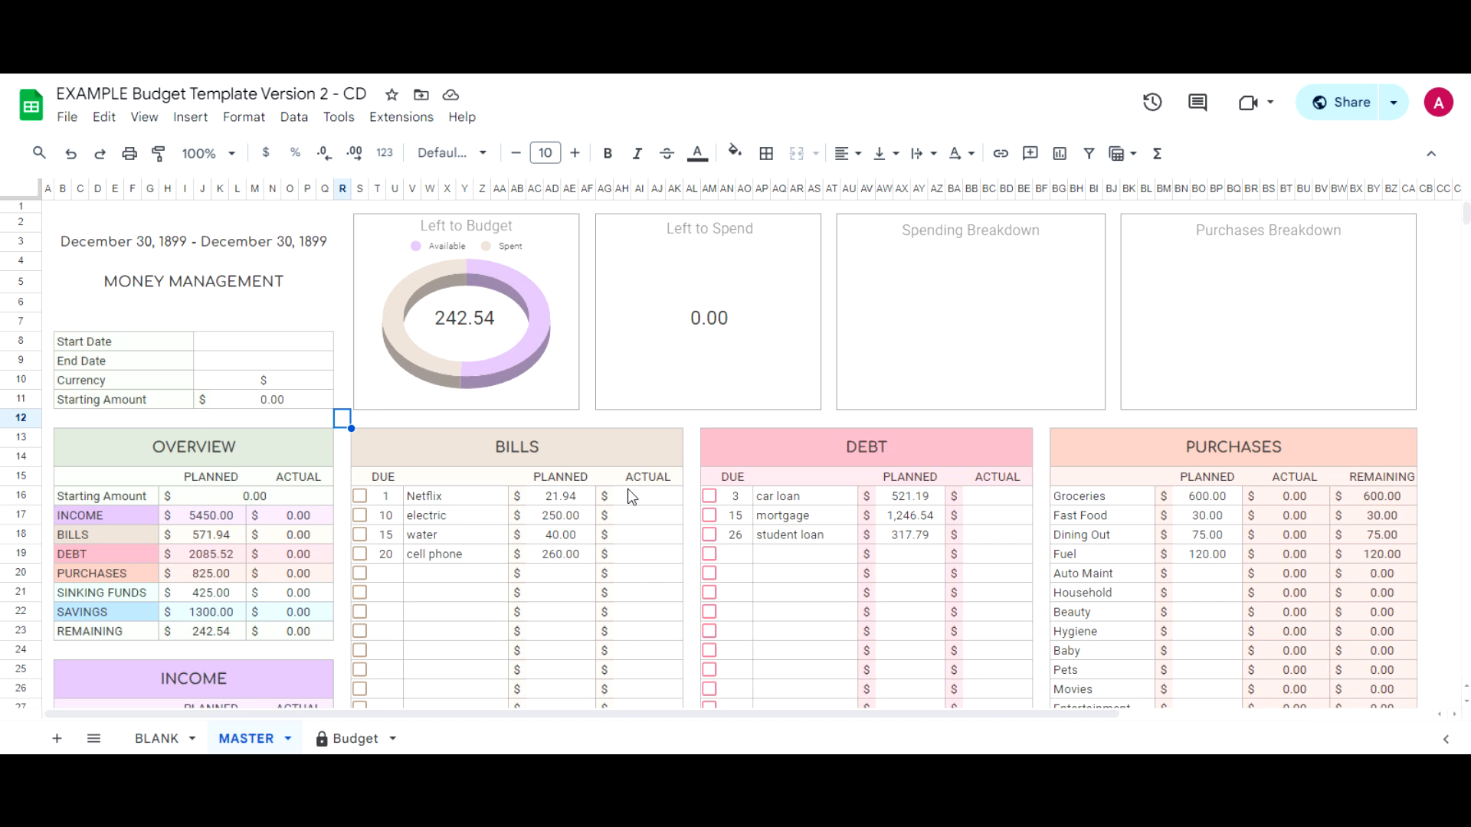
Review the calculated OVERVIEW figures and the shaded section headings on the example Budget sheet.
{"action": "left_click", "coordinate": [357, 739]}
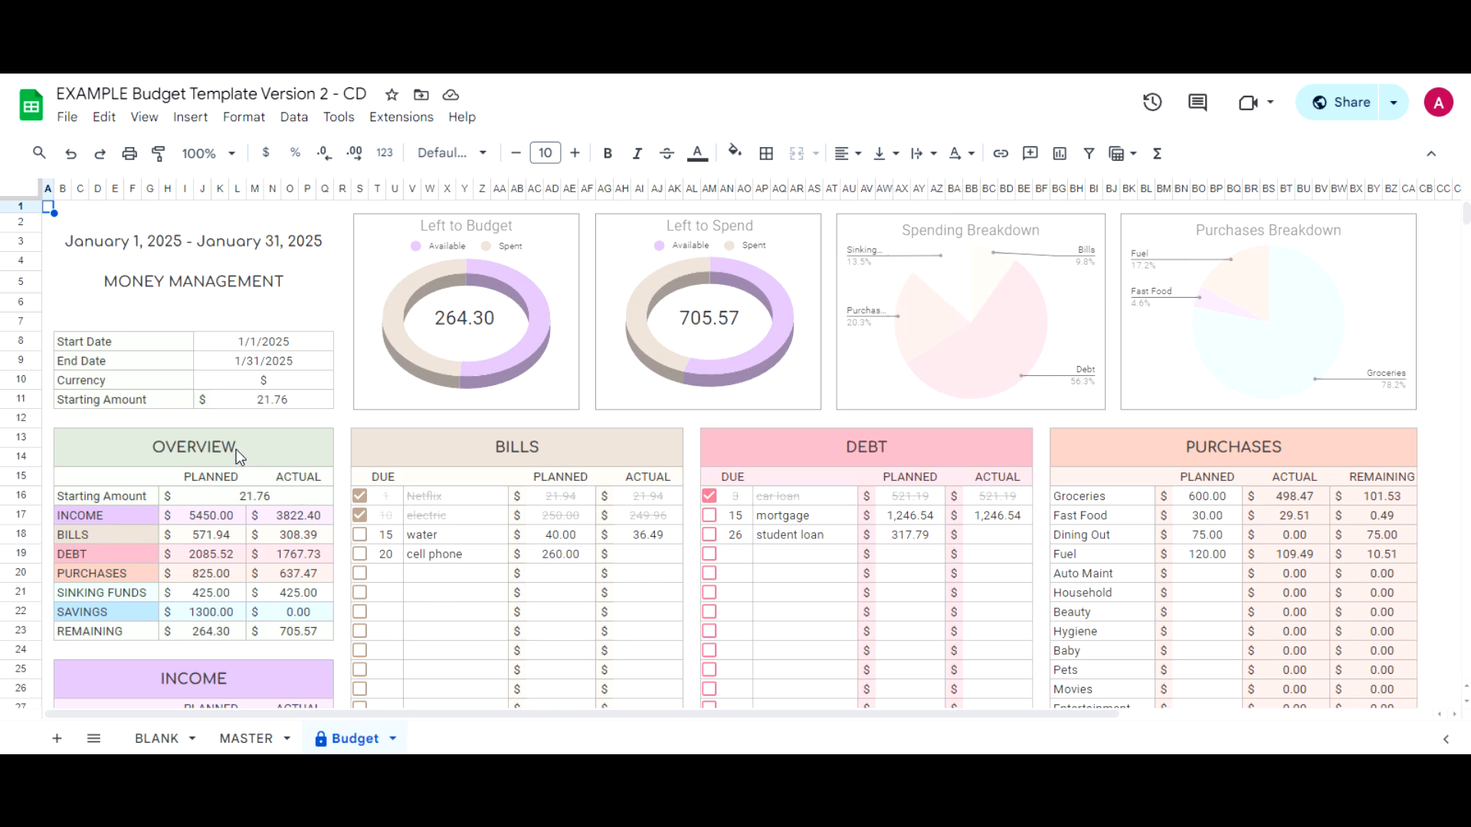
{"action": "left_click", "coordinate": [213, 514]}
{"action": "left_click_drag", "start_coordinate": [265, 535], "coordinate": [291, 635]}
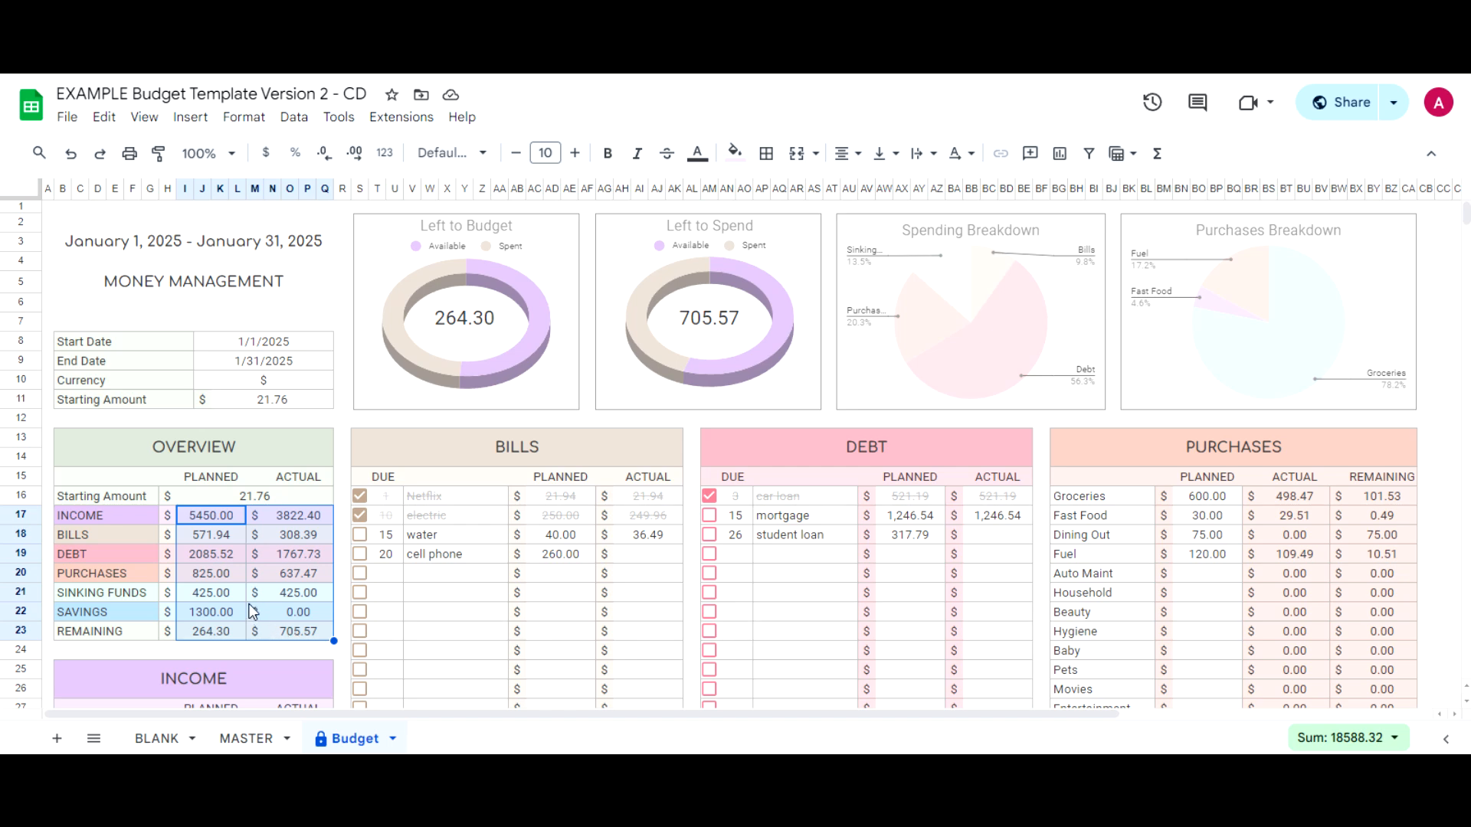
{"action": "left_click", "coordinate": [213, 455]}
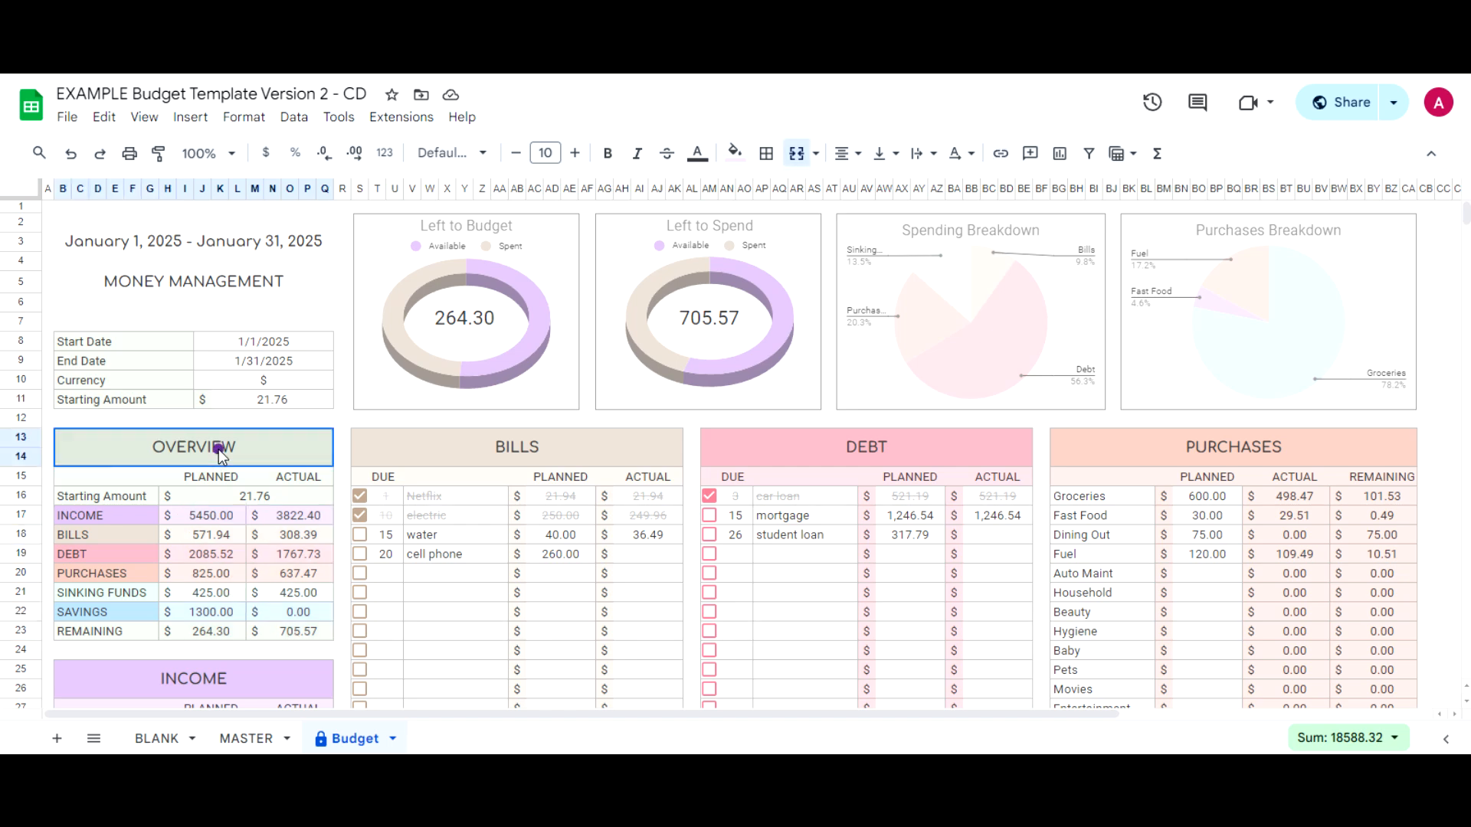
{"action": "left_click", "coordinate": [539, 449]}
{"action": "left_click", "coordinate": [880, 460]}
{"action": "left_click", "coordinate": [1170, 458]}
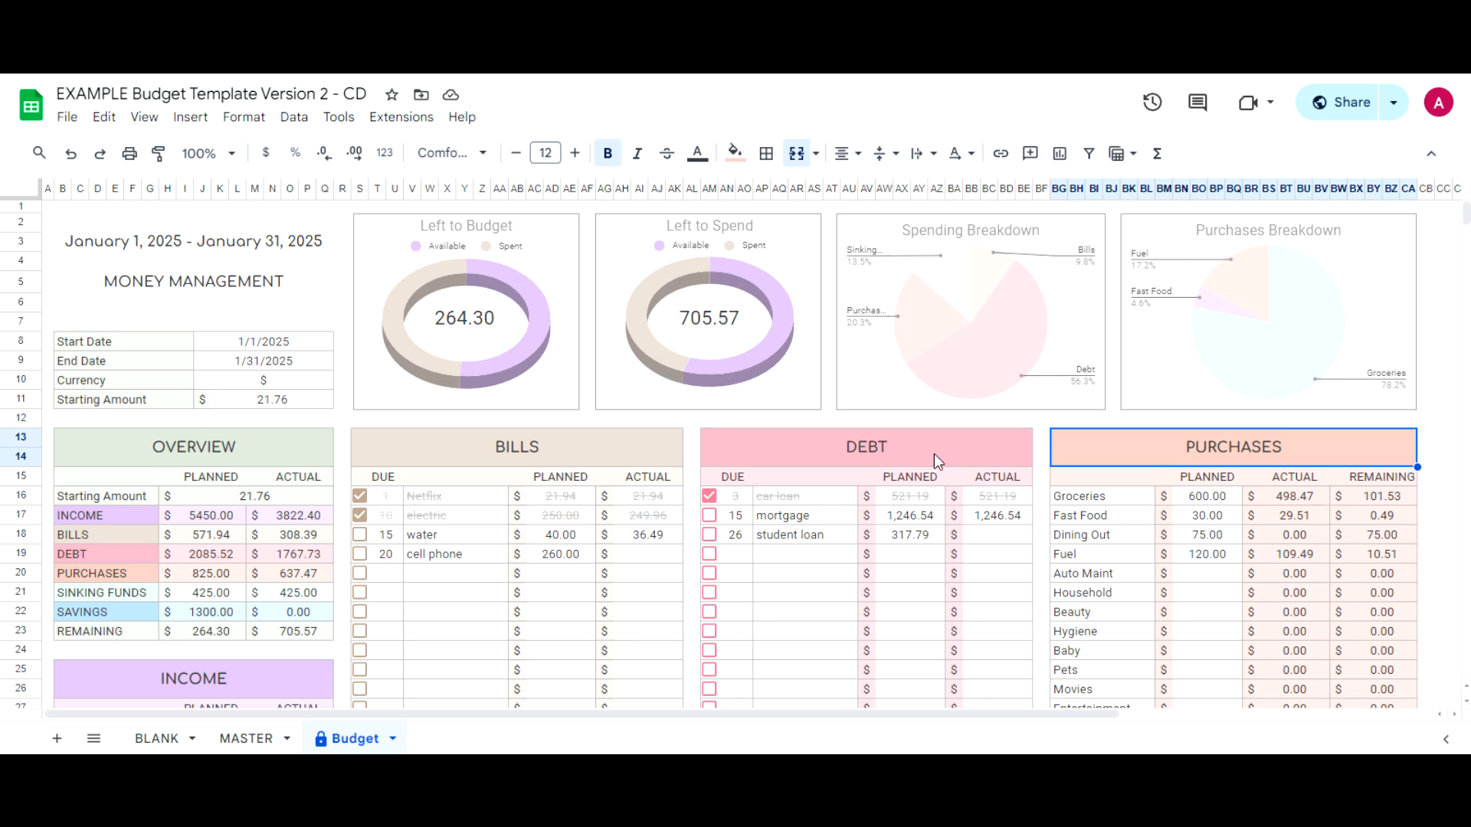
Try to change the BILLS section heading to EXPENSES, accepting the edit to the protected cell.
{"action": "left_click", "coordinate": [546, 462]}
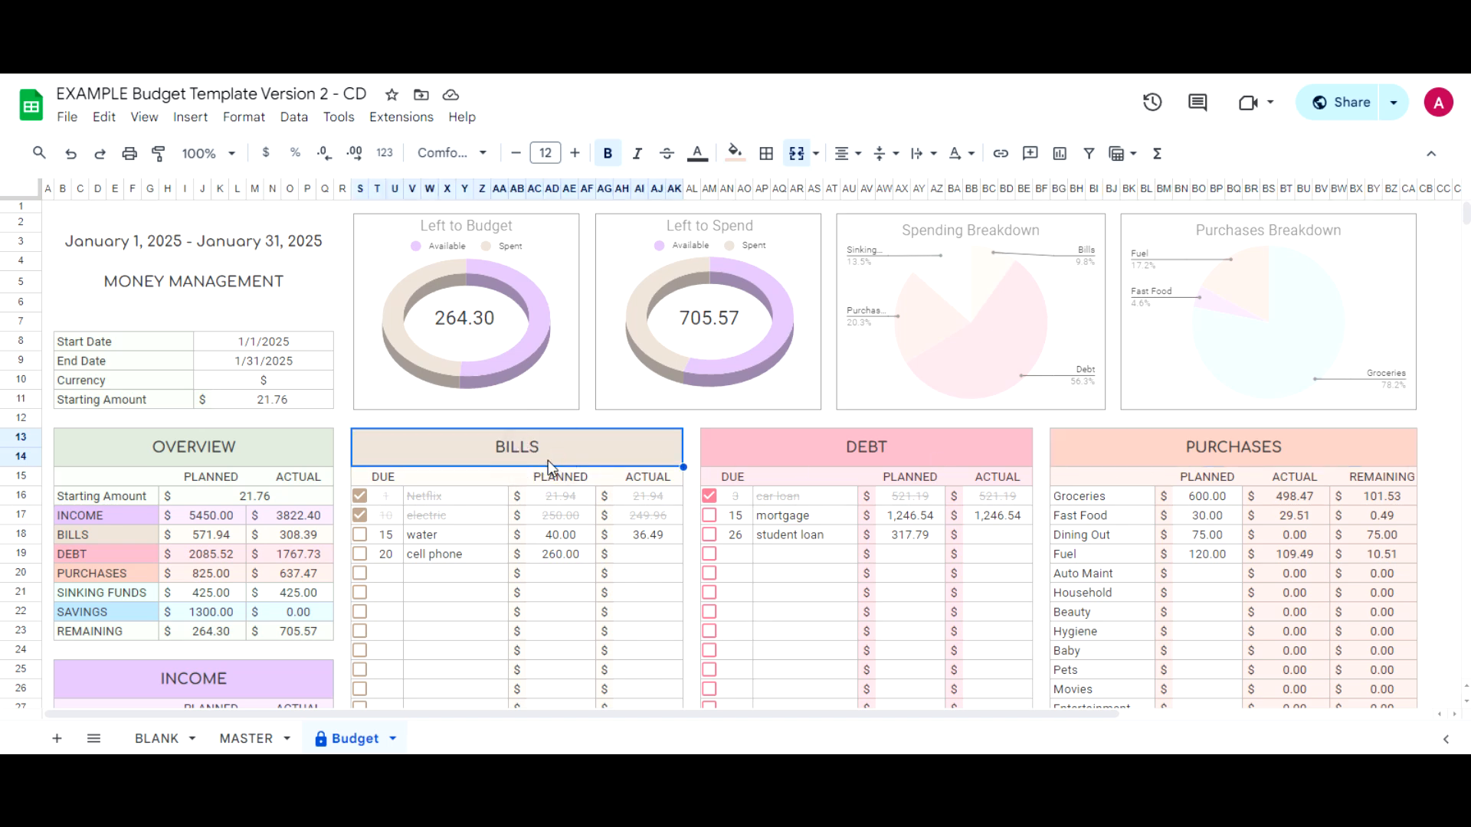
{"action": "type", "text": "EXPNES"}
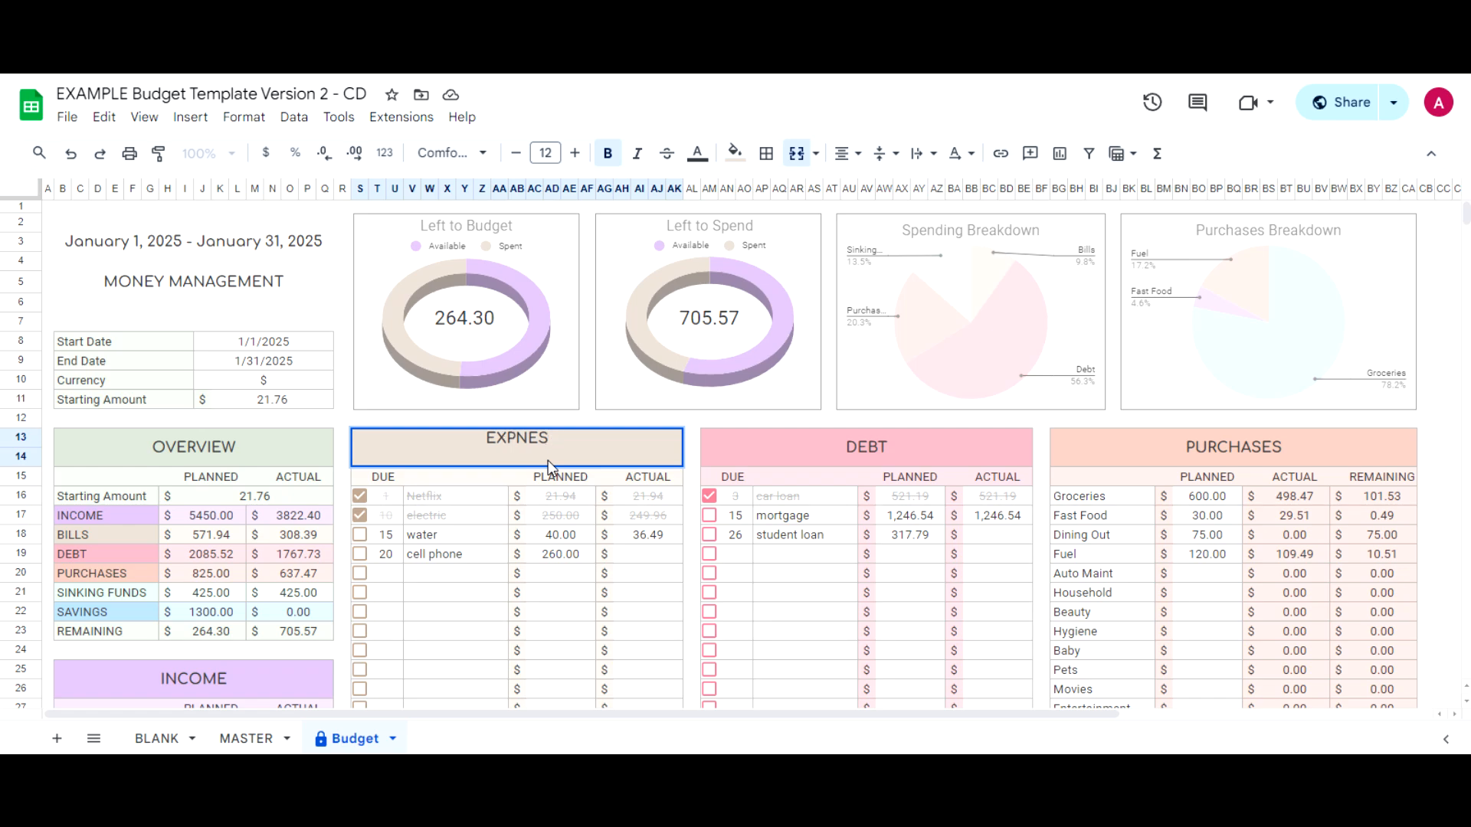
{"action": "key", "text": "BackSpace"}
{"action": "key", "text": "BackSpace"}
{"action": "key", "text": "BackSpace"}
{"action": "type", "text": "ENSES"}
{"action": "key", "text": "Return"}
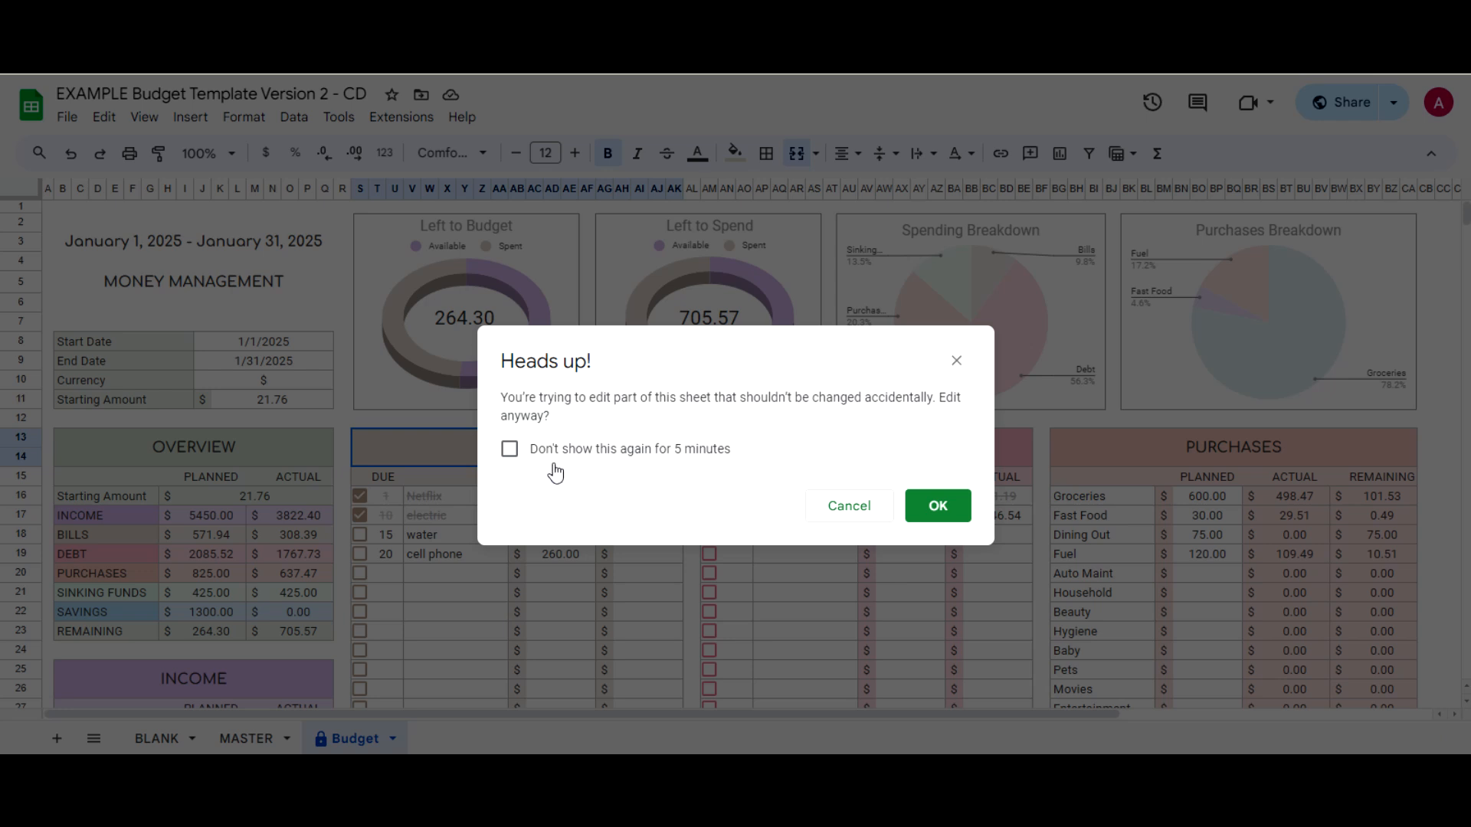
{"action": "left_click", "coordinate": [939, 505]}
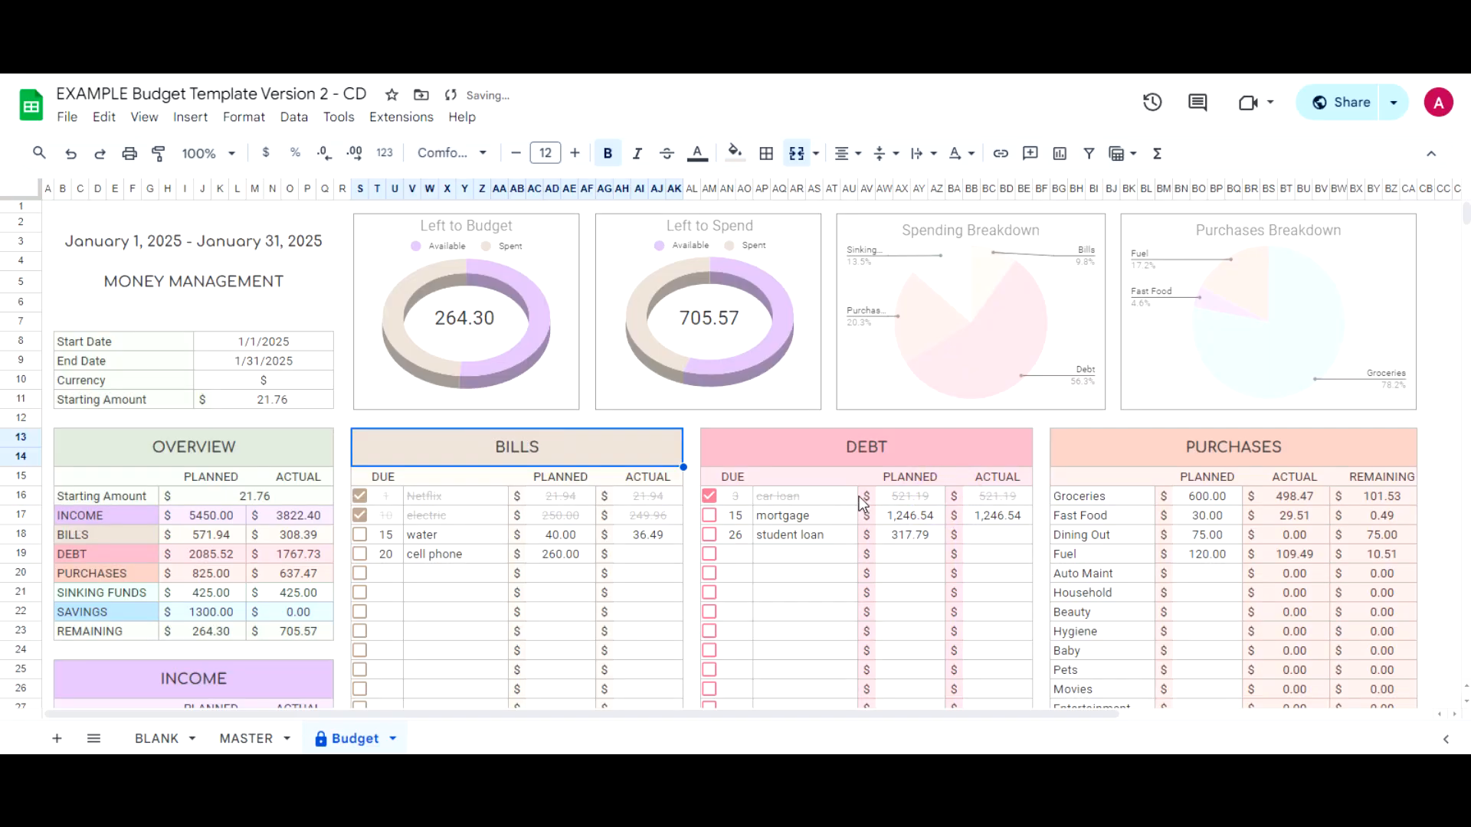
Try to overwrite the protected BILLS heading with placeholder text, then cancel the edit.
{"action": "type", "text": "esfjs"}
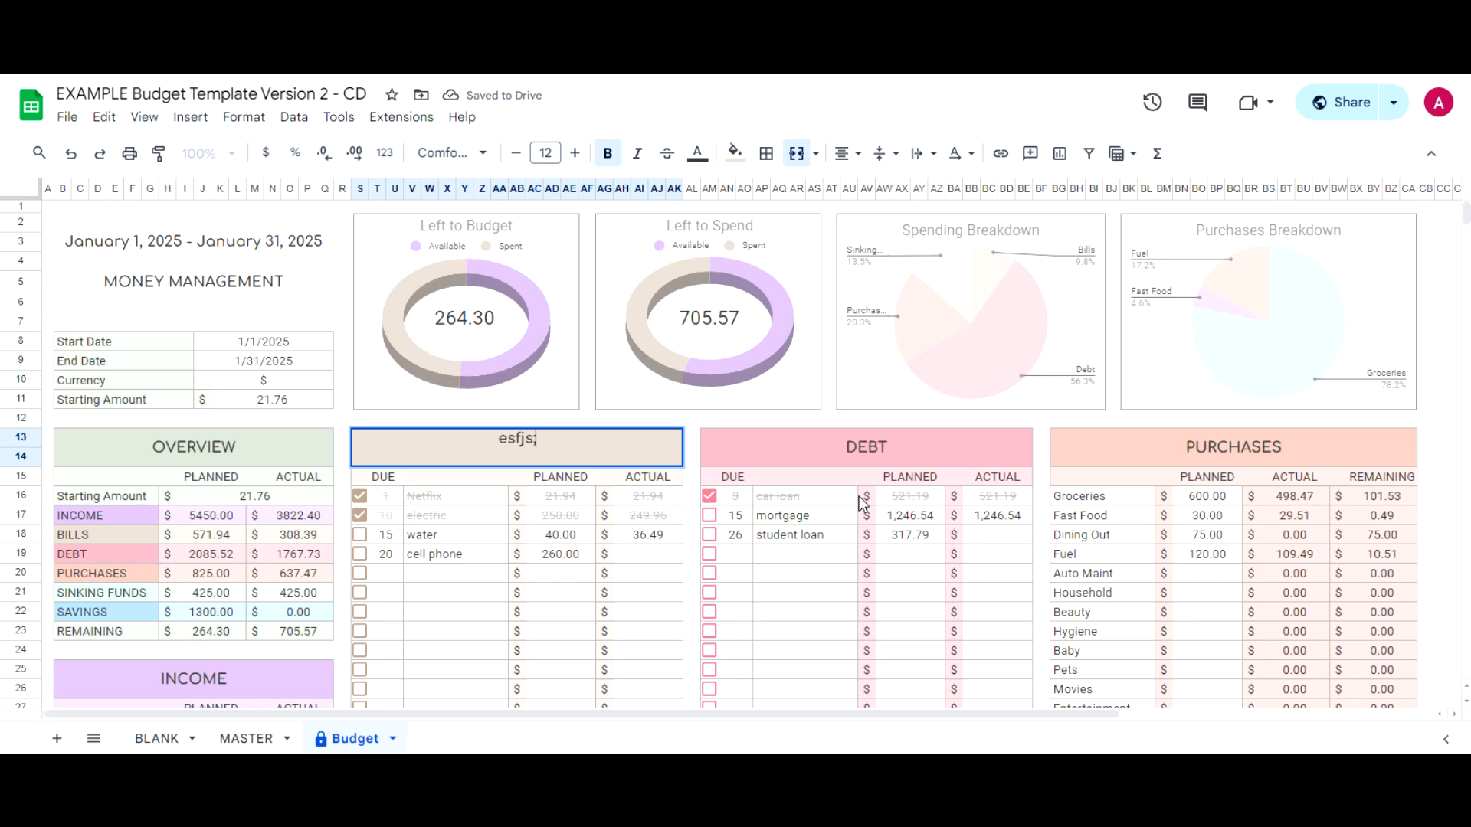
{"action": "key", "text": "Return"}
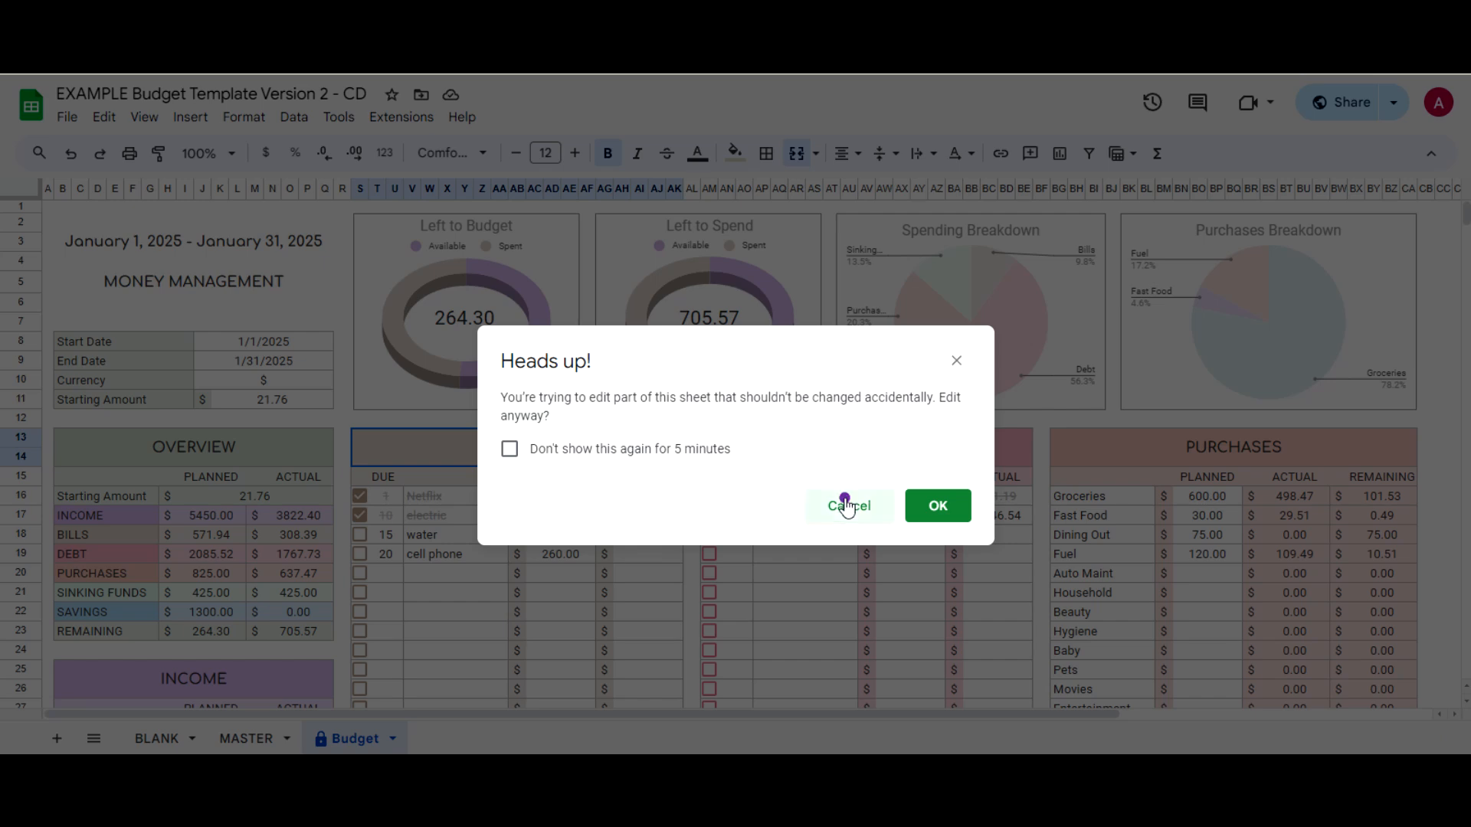
{"action": "left_click", "coordinate": [847, 504]}
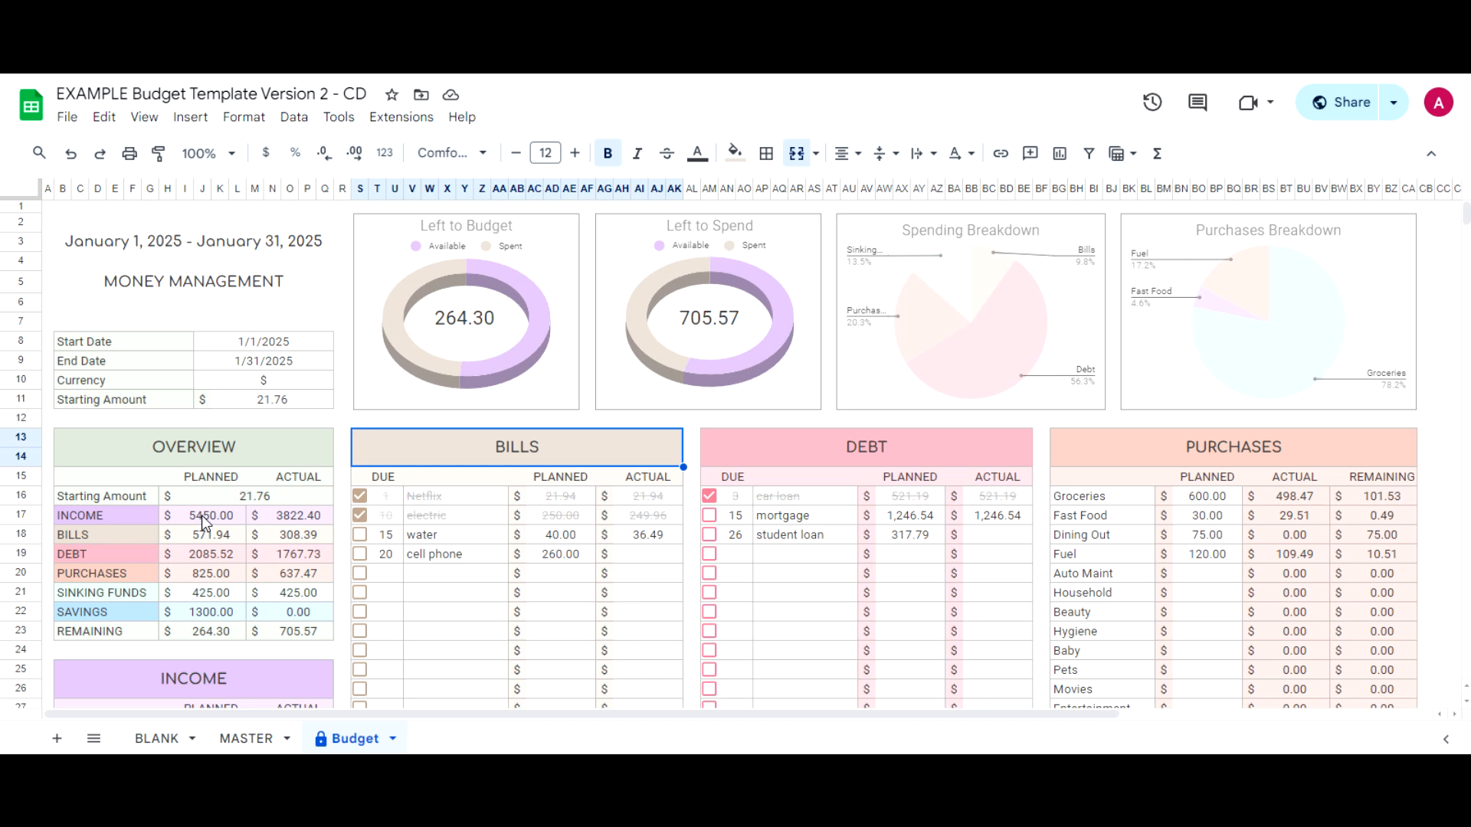
Examine the start date, end date and starting amount fields on the MASTER sheet.
{"action": "left_click", "coordinate": [267, 737]}
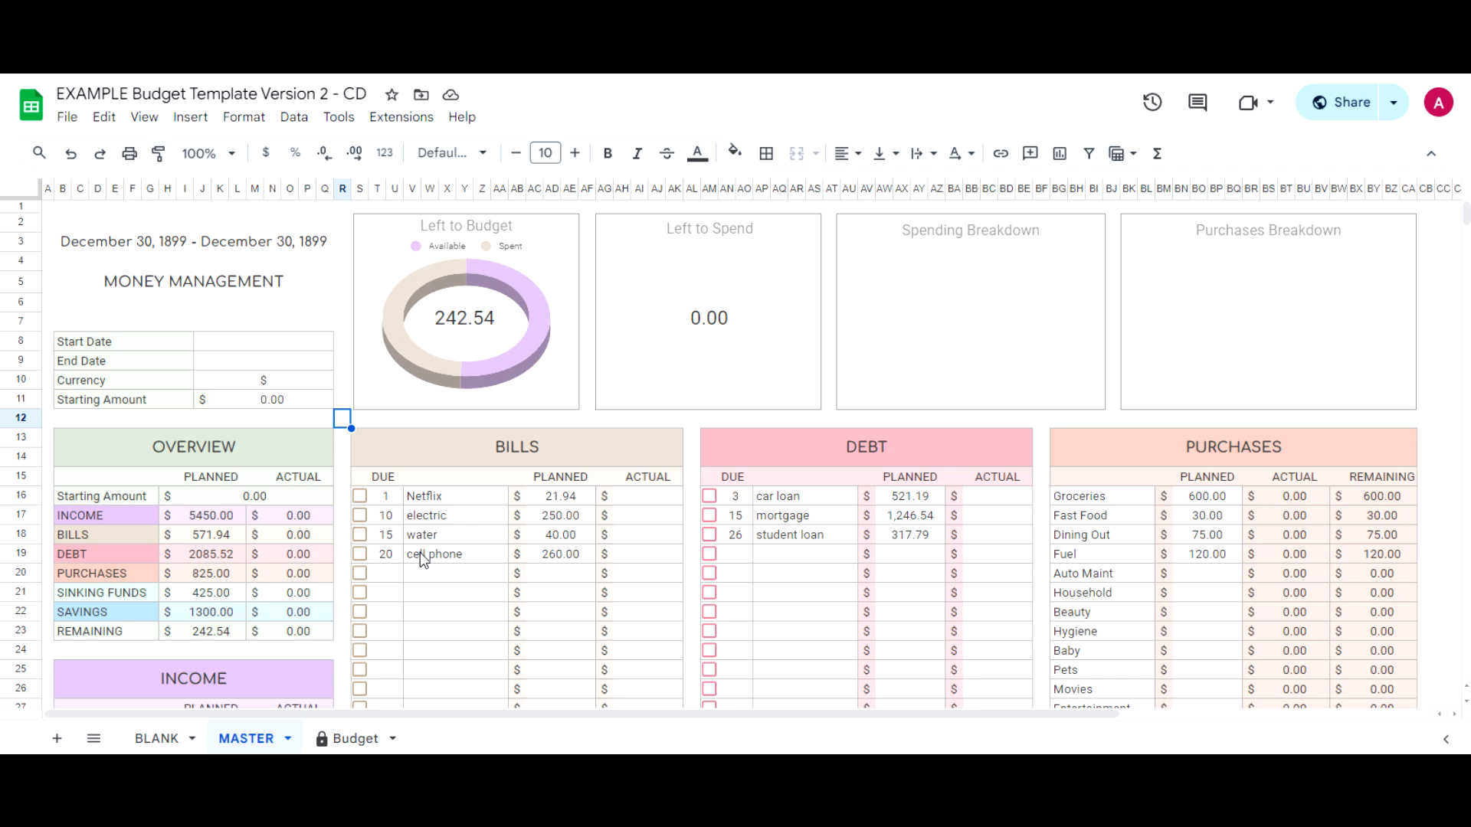
{"action": "left_click_drag", "start_coordinate": [264, 344], "coordinate": [261, 368]}
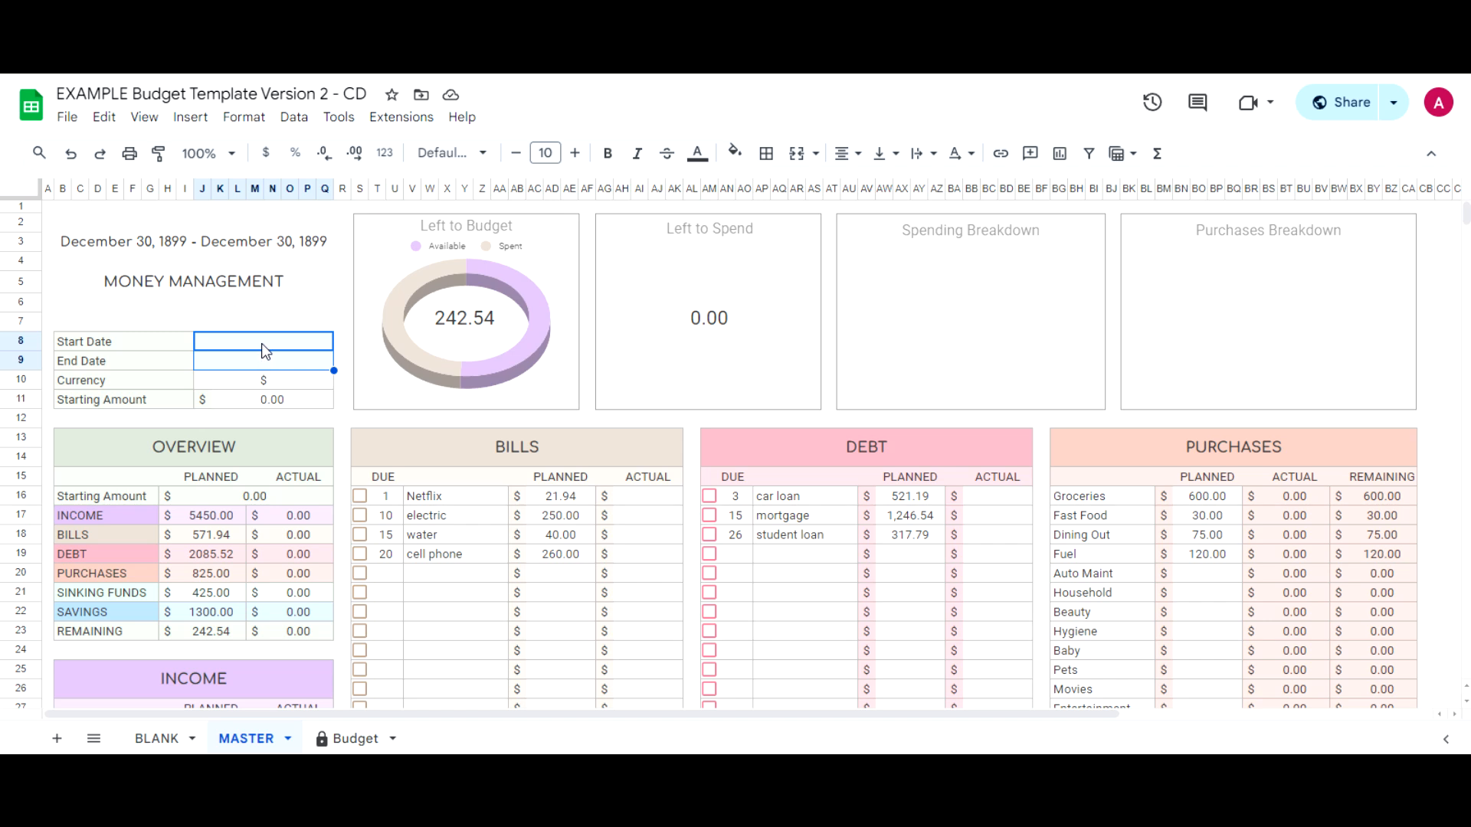
{"action": "left_click", "coordinate": [261, 343]}
{"action": "left_click", "coordinate": [249, 400]}
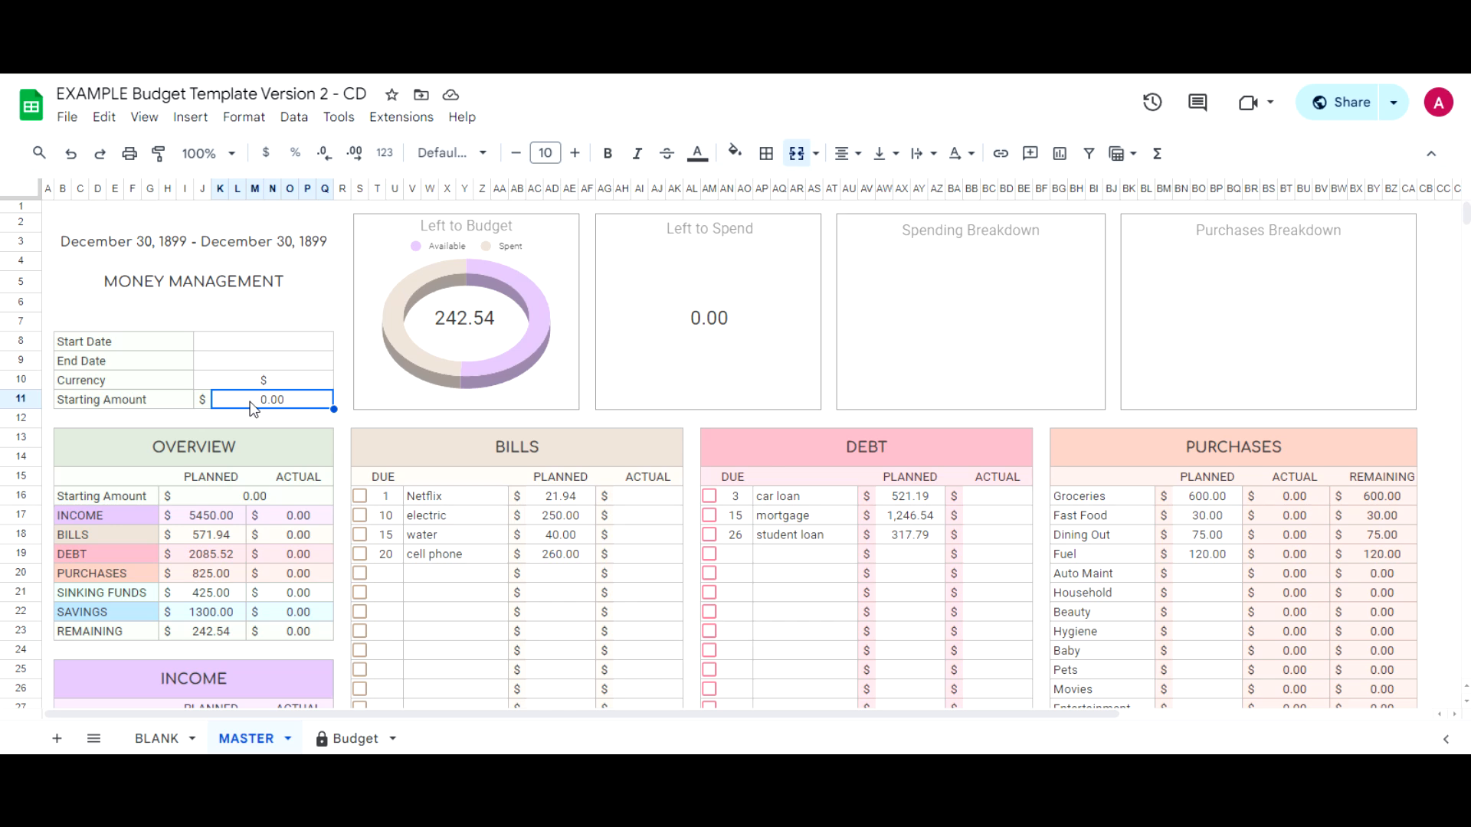
Examine the sample entries in the INCOME, BILLS, DEBT and PURCHASES sections of the MASTER sheet.
{"action": "scroll", "coordinate": [582, 582], "scroll_direction": "down", "scroll_amount": 4}
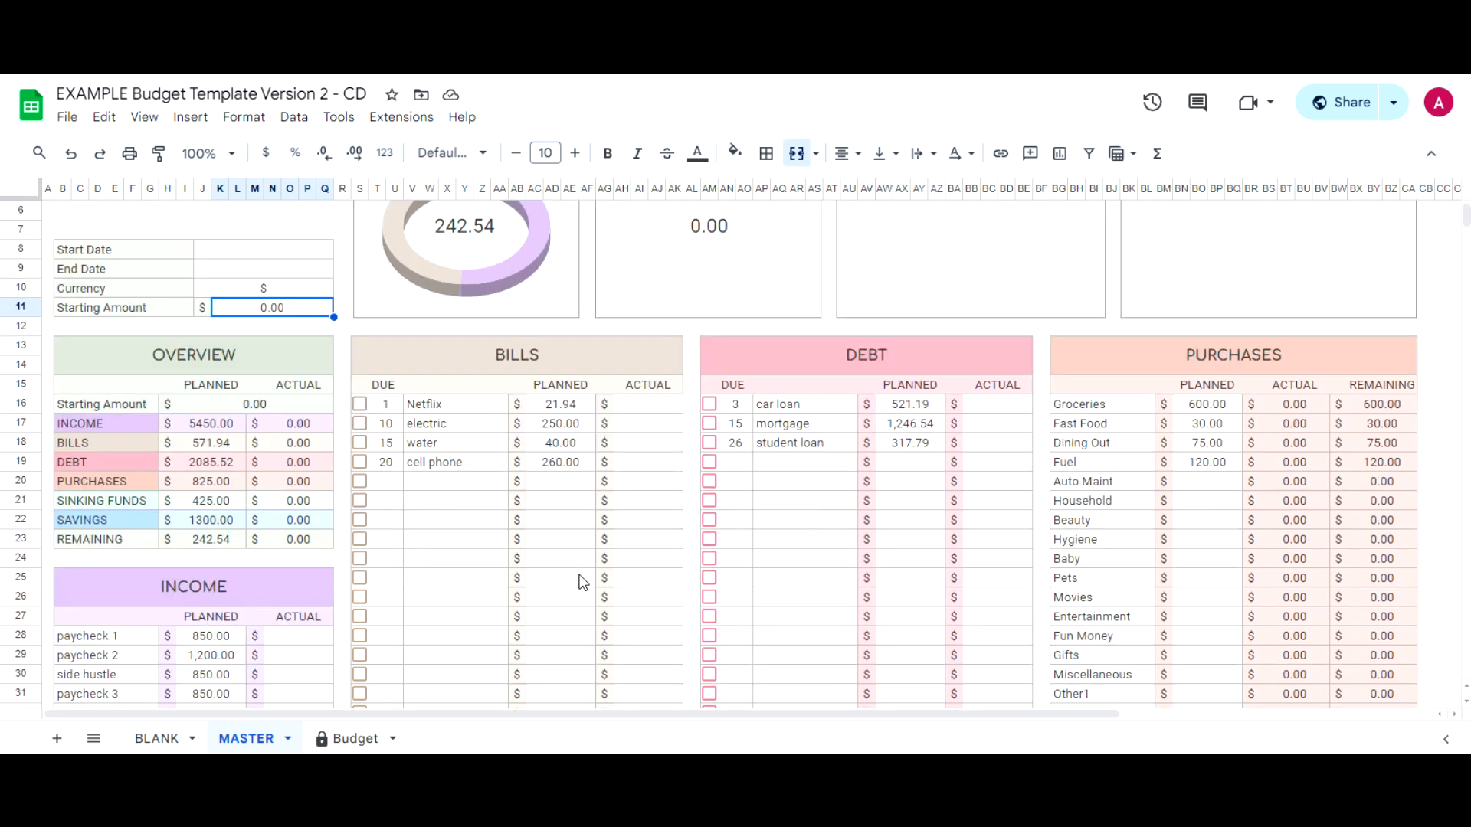
{"action": "left_click_drag", "start_coordinate": [114, 544], "coordinate": [115, 644]}
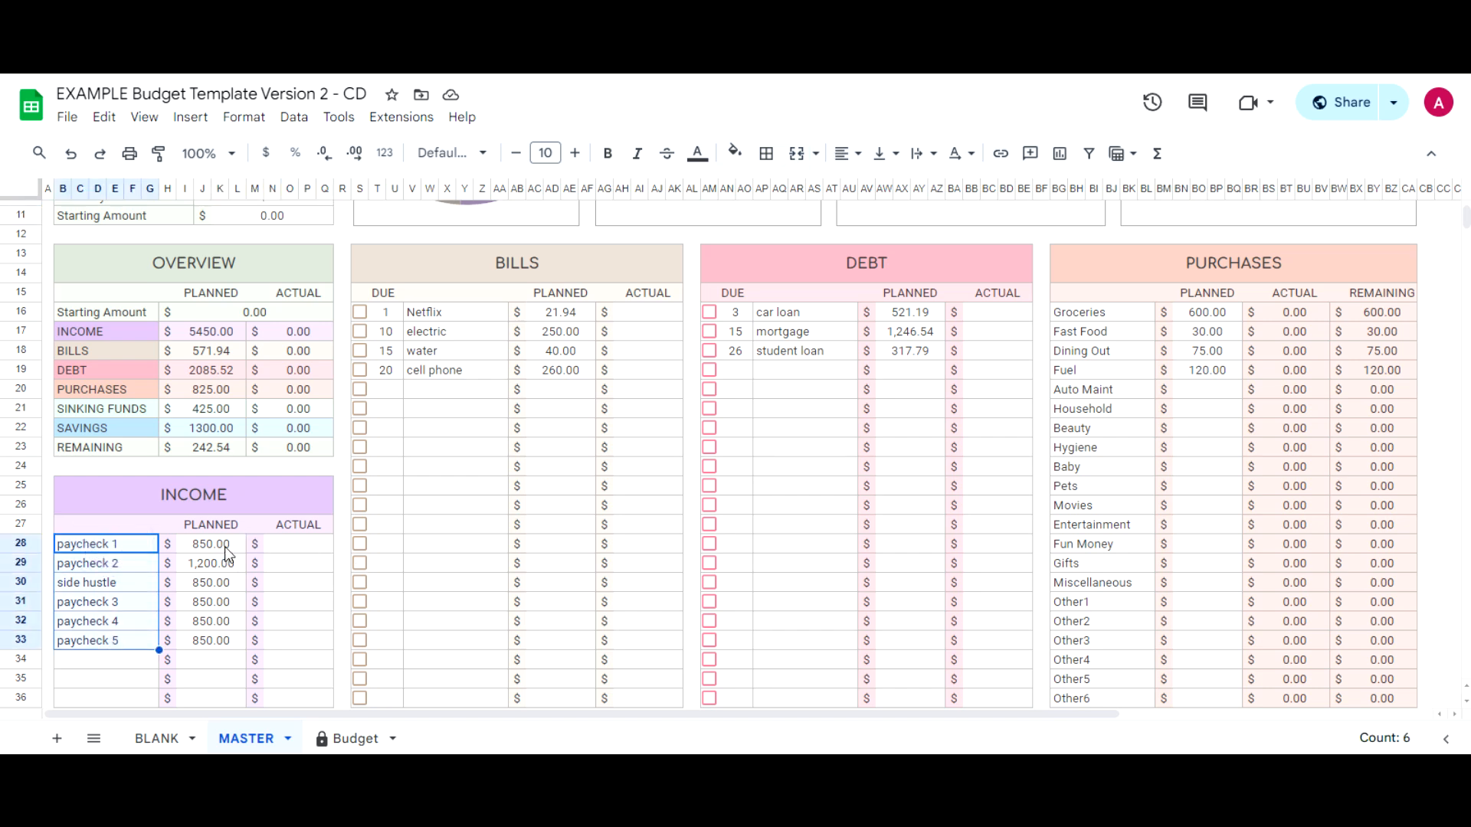
{"action": "left_click_drag", "start_coordinate": [208, 545], "coordinate": [214, 643]}
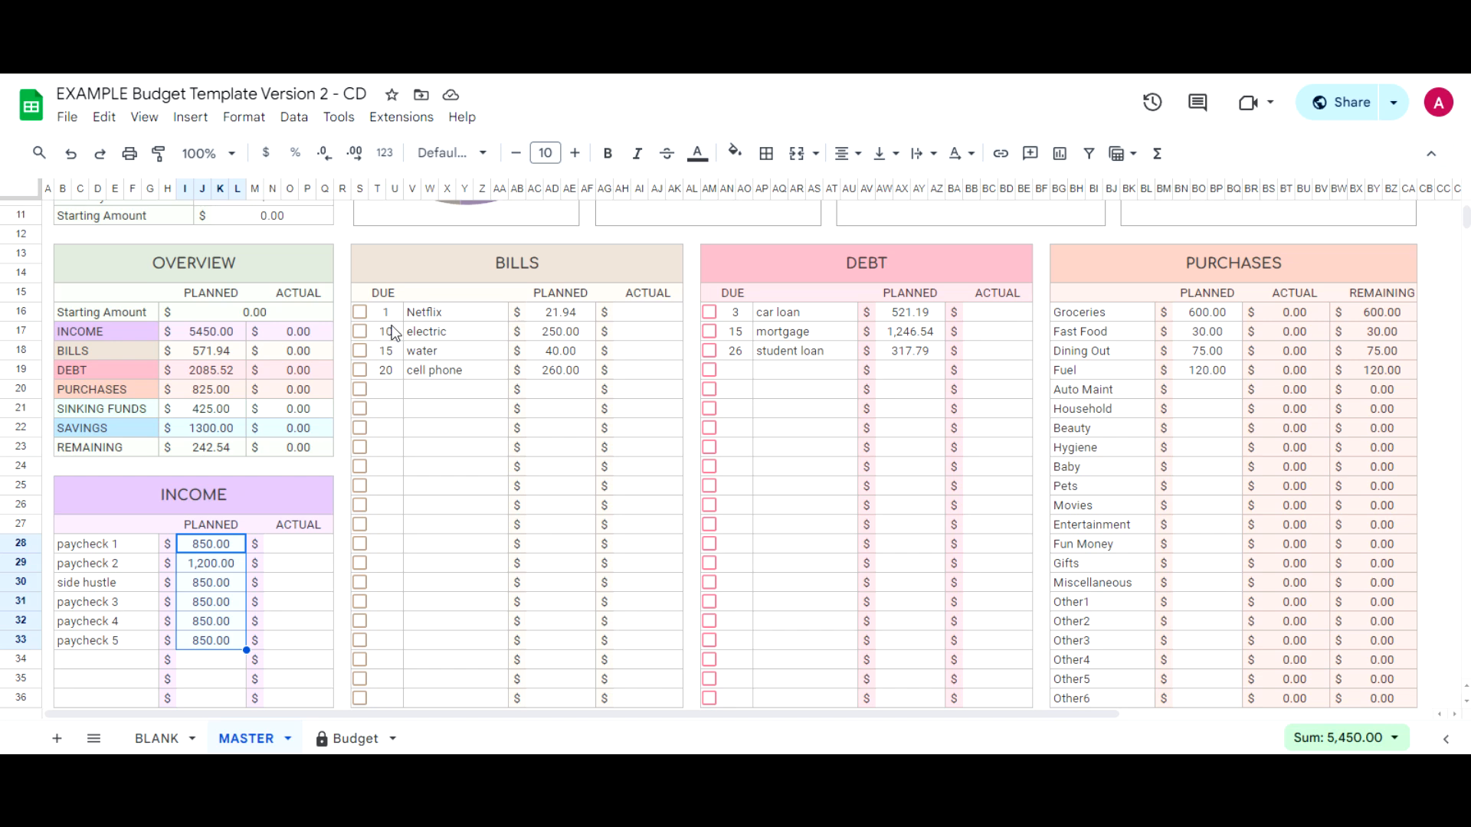
{"action": "left_click_drag", "start_coordinate": [384, 314], "coordinate": [428, 395]}
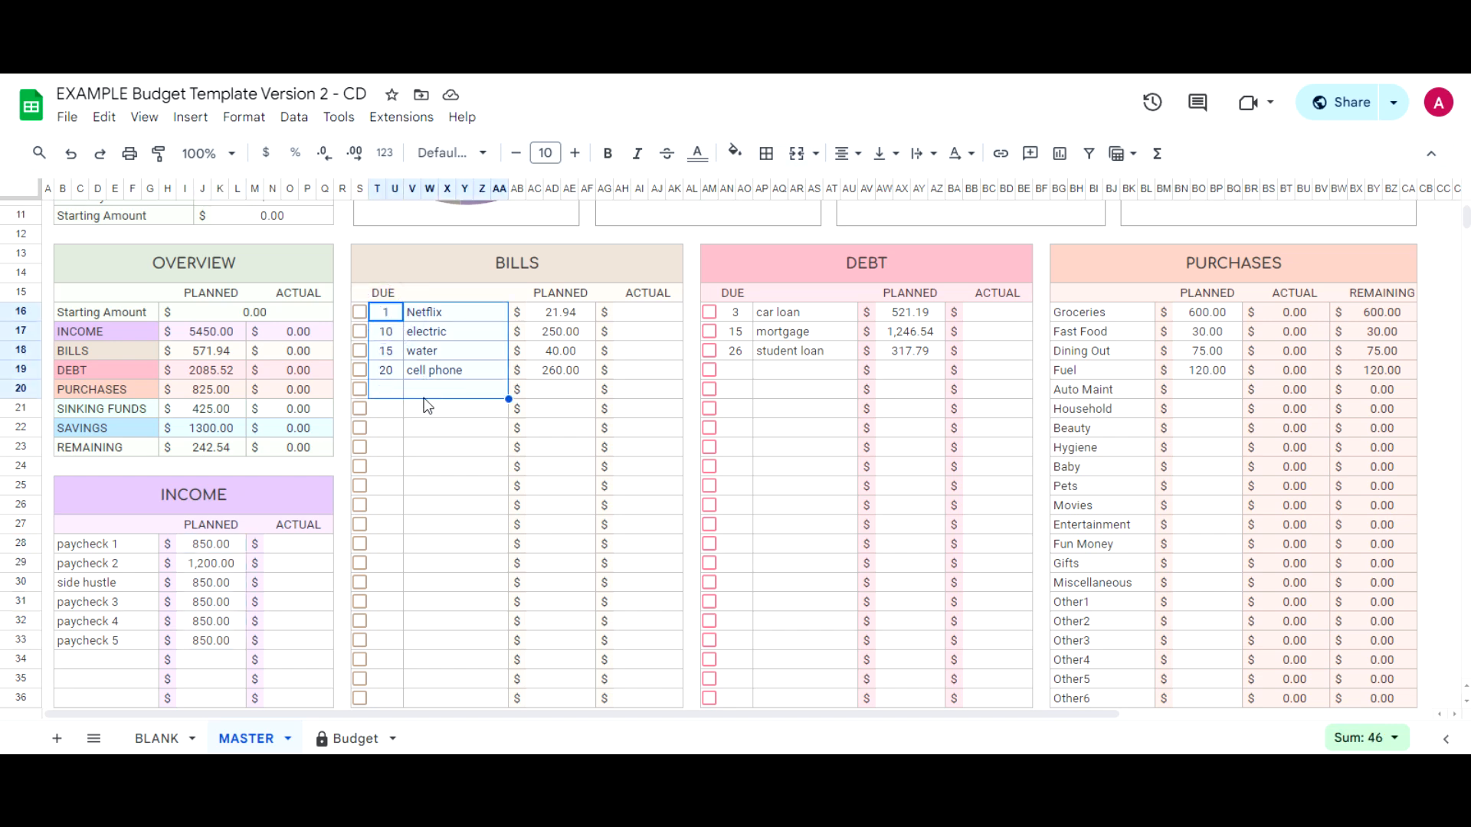
{"action": "left_click_drag", "start_coordinate": [732, 315], "coordinate": [822, 373]}
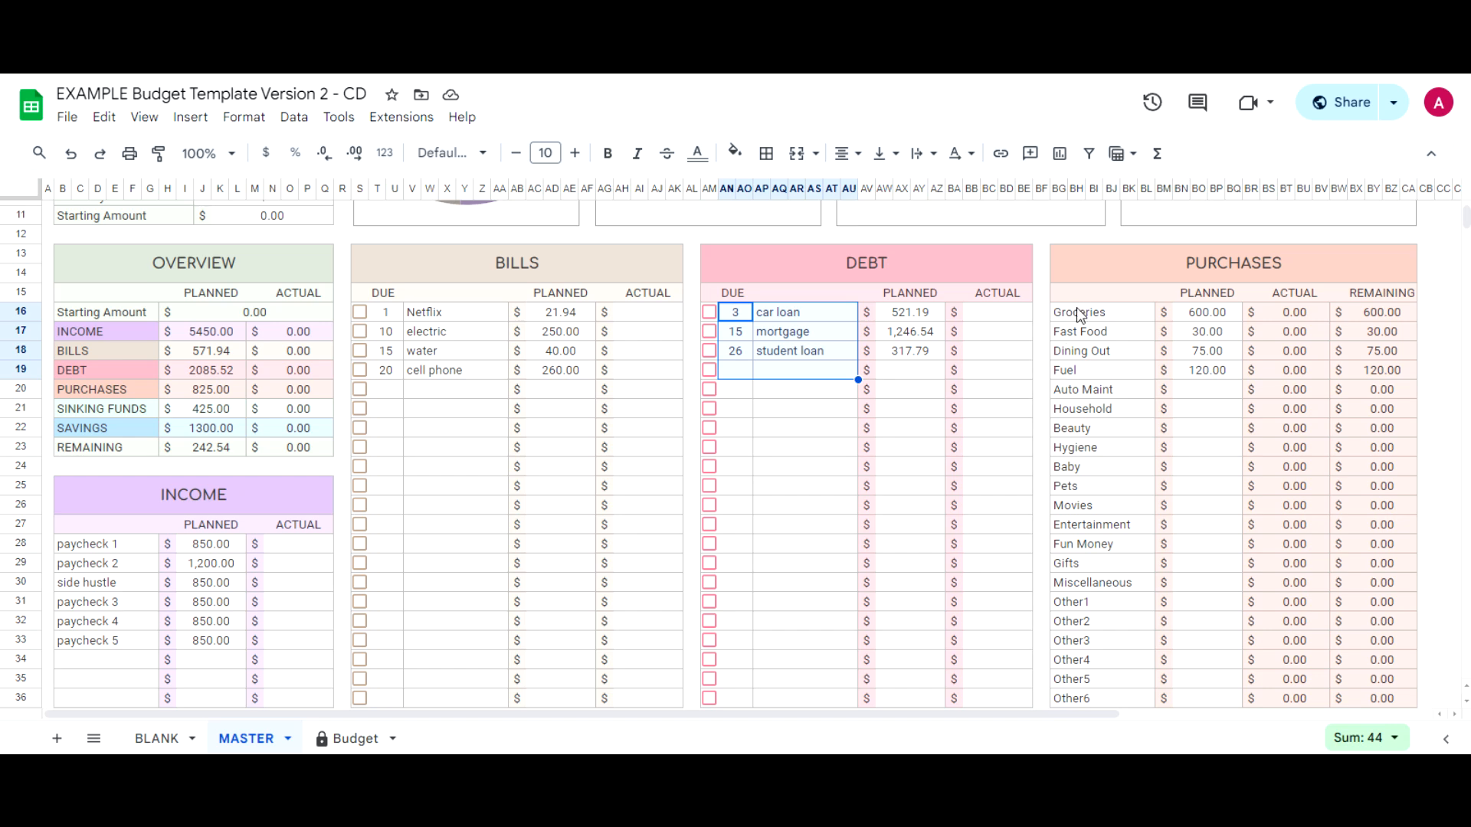
{"action": "left_click_drag", "start_coordinate": [1080, 316], "coordinate": [1067, 549]}
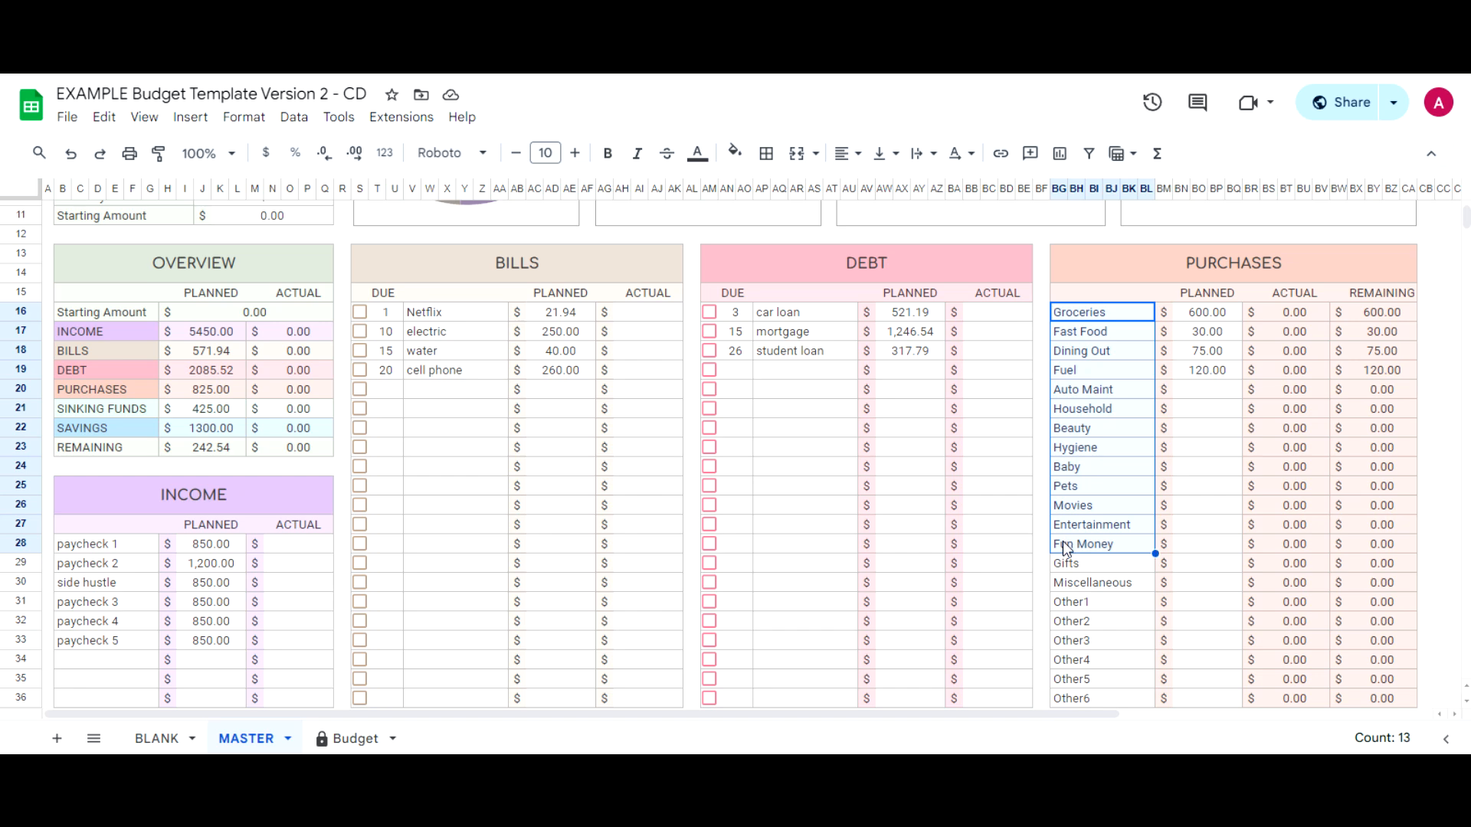
Replace the Baby category with Horses in the PURCHASES section of the MASTER sheet.
{"action": "left_click", "coordinate": [1072, 474]}
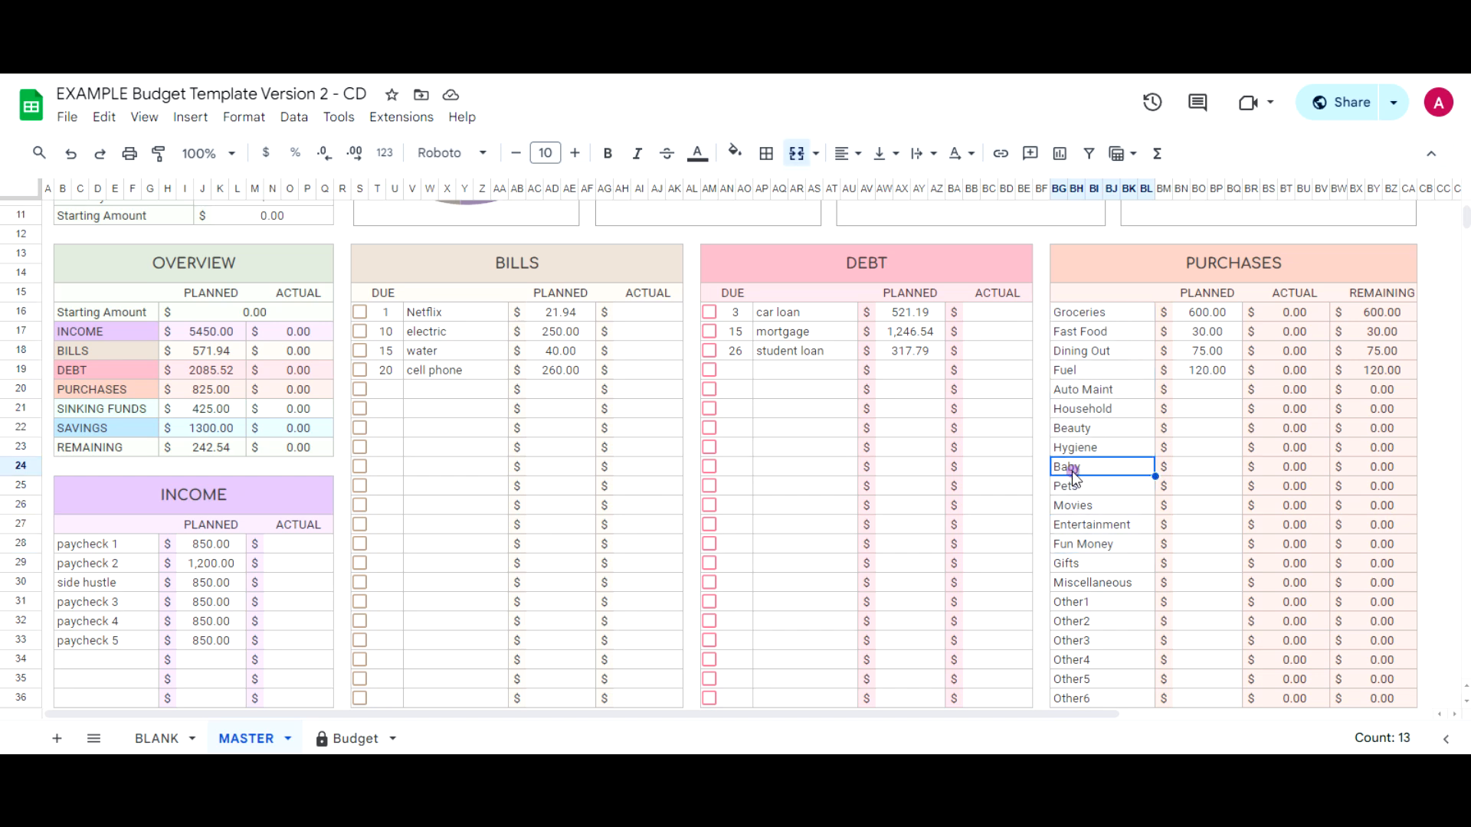
{"action": "scroll", "coordinate": [1070, 471], "scroll_direction": "down", "scroll_amount": 9}
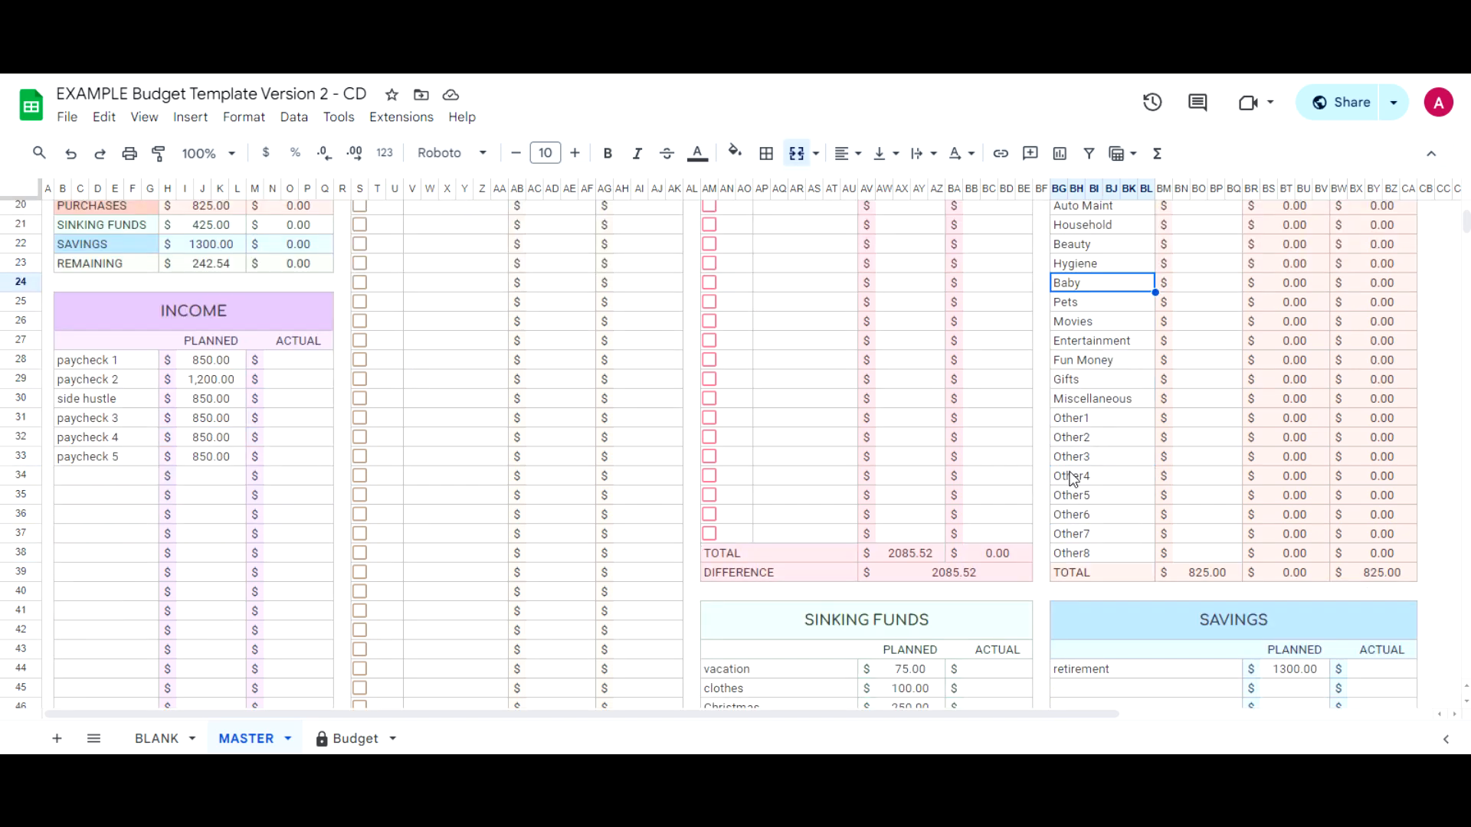
{"action": "scroll", "coordinate": [1072, 479], "scroll_direction": "up", "scroll_amount": 9}
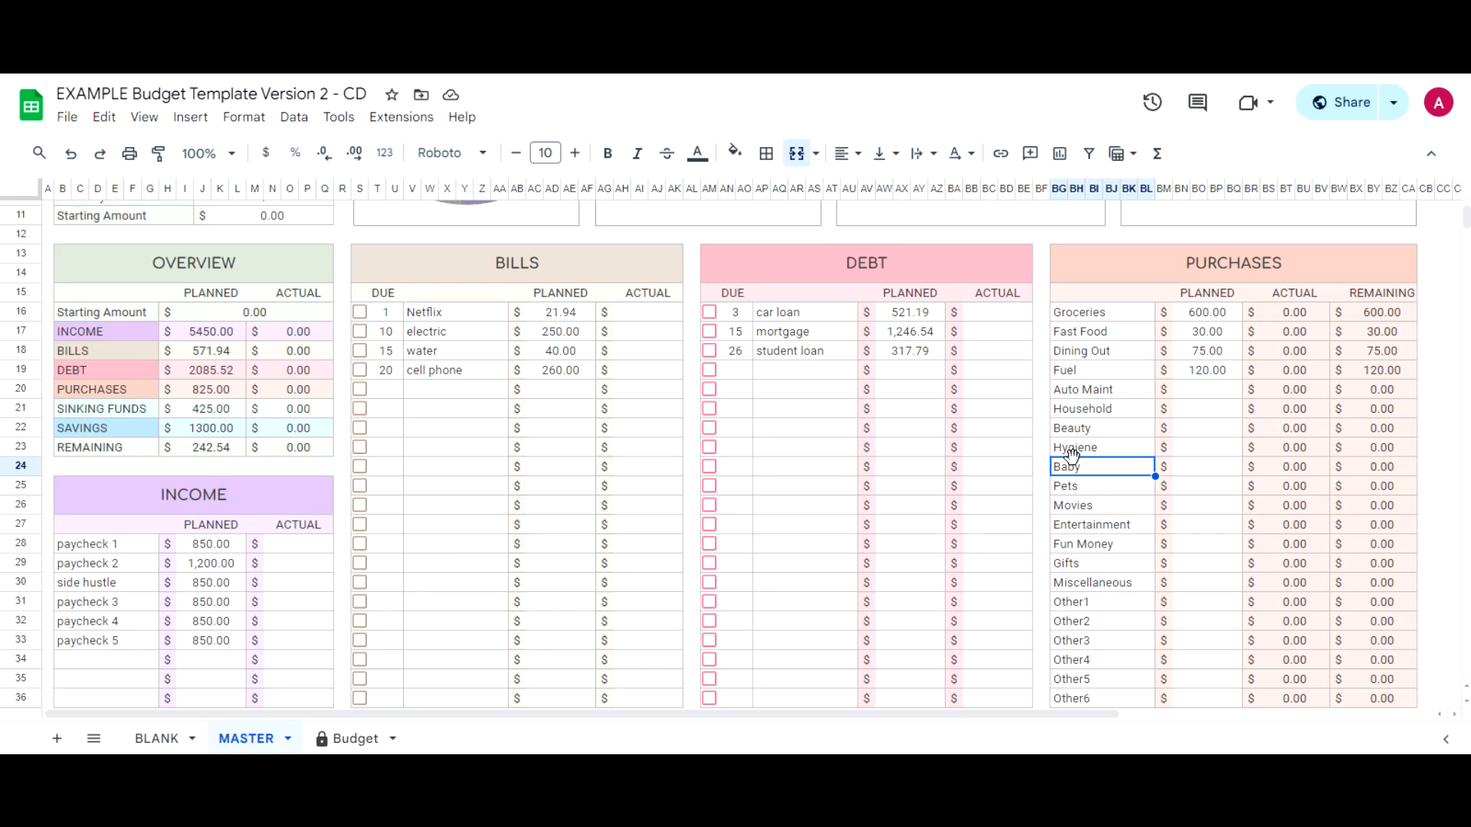
{"action": "left_click", "coordinate": [1073, 465]}
{"action": "type", "text": "Horses"}
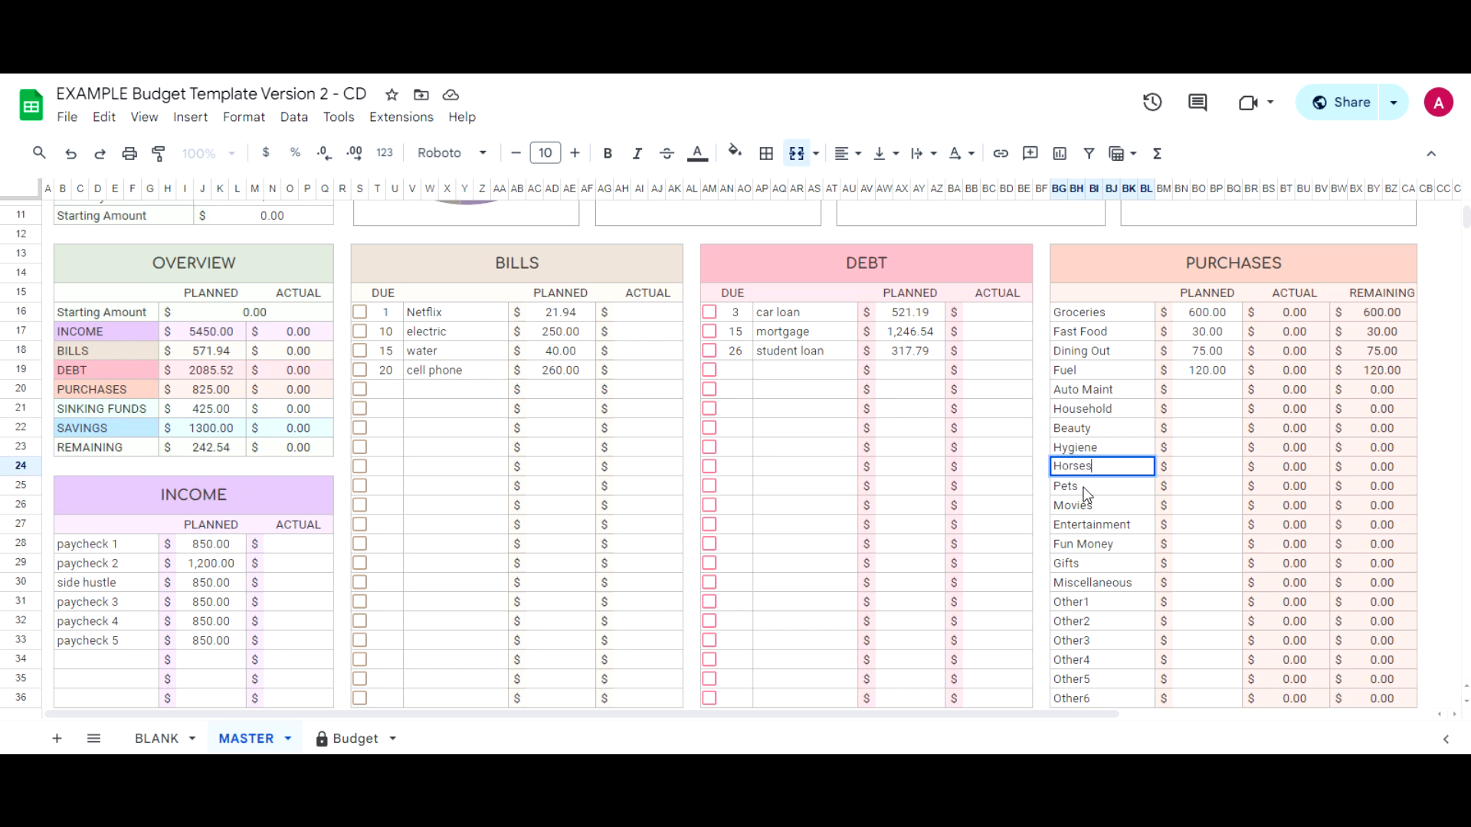
{"action": "key", "text": "Return"}
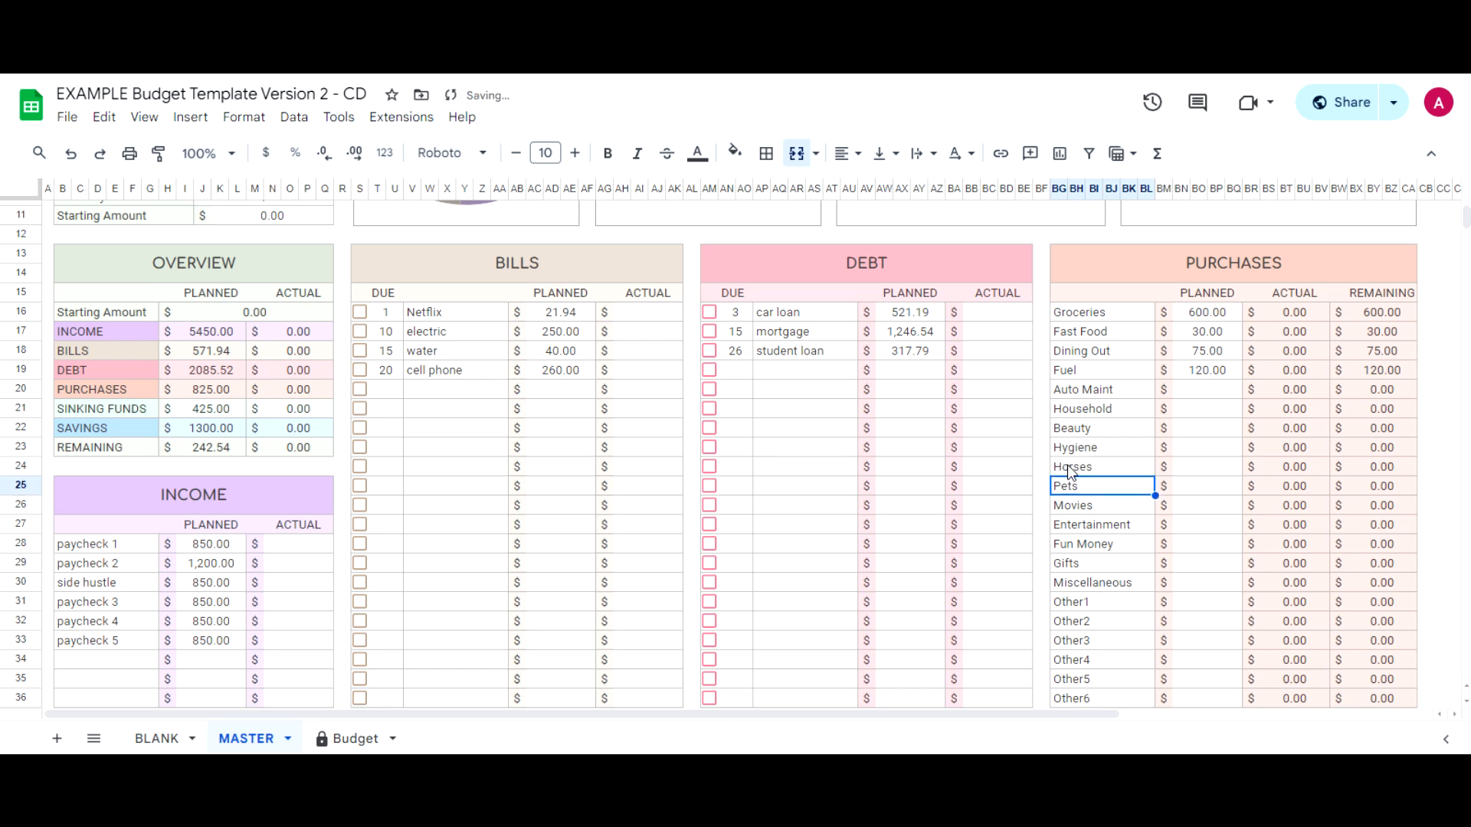
Check the category choices offered in the first row of the PURCHASES log, then close the list without choosing one.
{"action": "scroll", "coordinate": [1071, 470], "scroll_direction": "down", "scroll_amount": 5}
{"action": "scroll", "coordinate": [1069, 470], "scroll_direction": "down", "scroll_amount": 10}
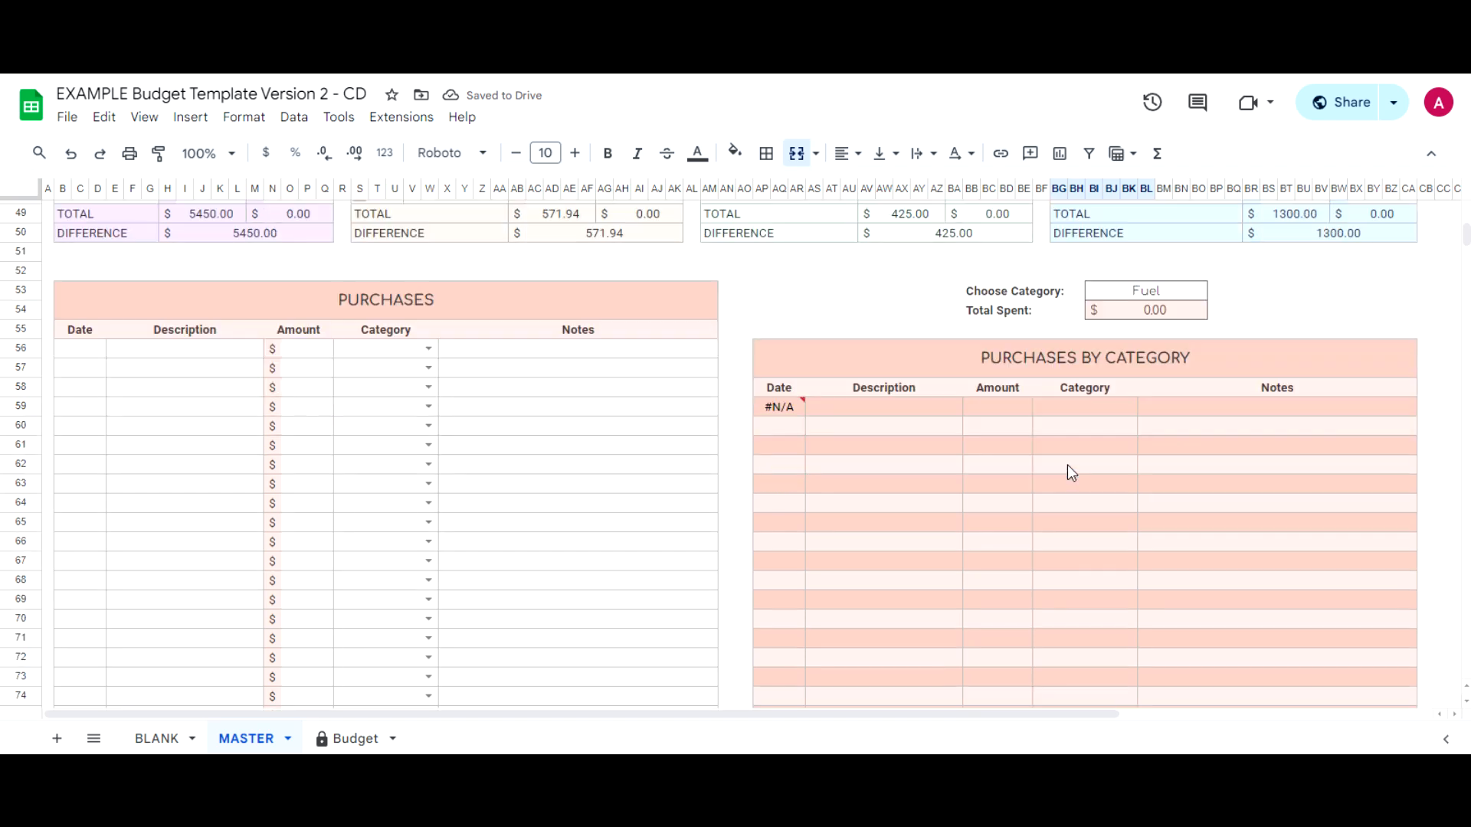
{"action": "scroll", "coordinate": [802, 468], "scroll_direction": "up", "scroll_amount": 2}
{"action": "left_click", "coordinate": [429, 350]}
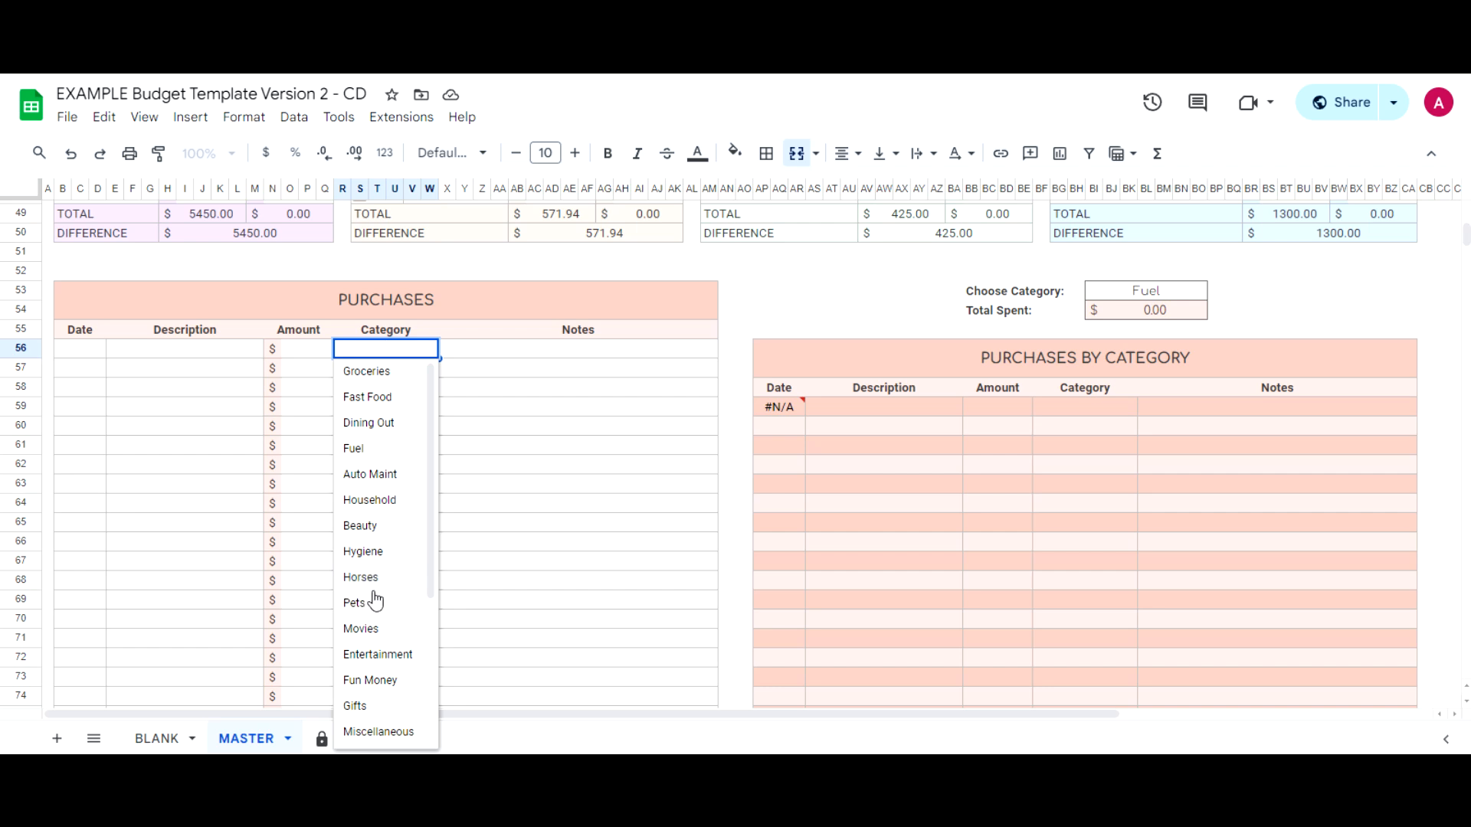
{"action": "left_click", "coordinate": [469, 349]}
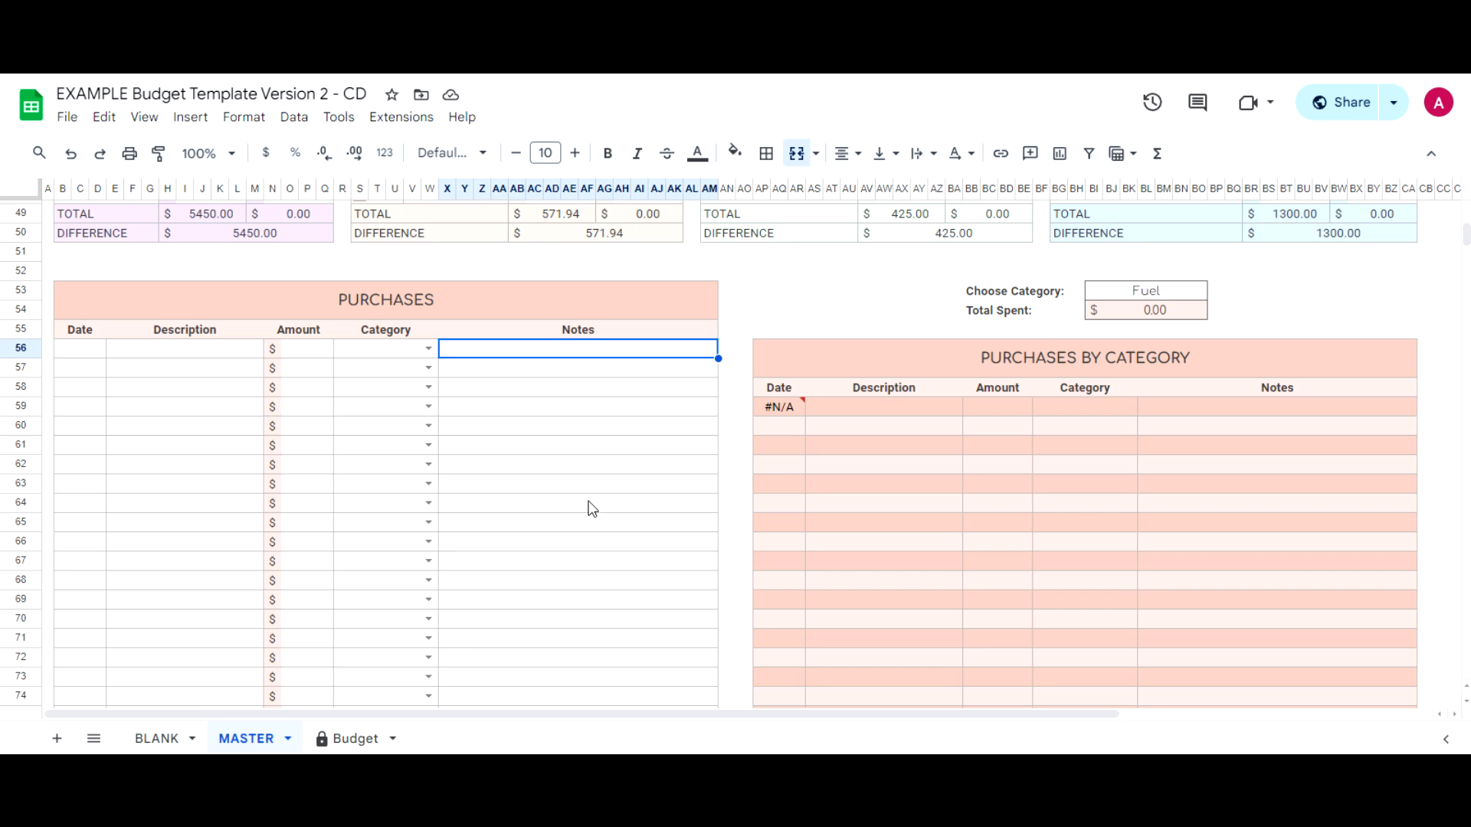
Undo the category change in the PURCHASES section.
{"action": "scroll", "coordinate": [592, 509], "scroll_direction": "up", "scroll_amount": 10}
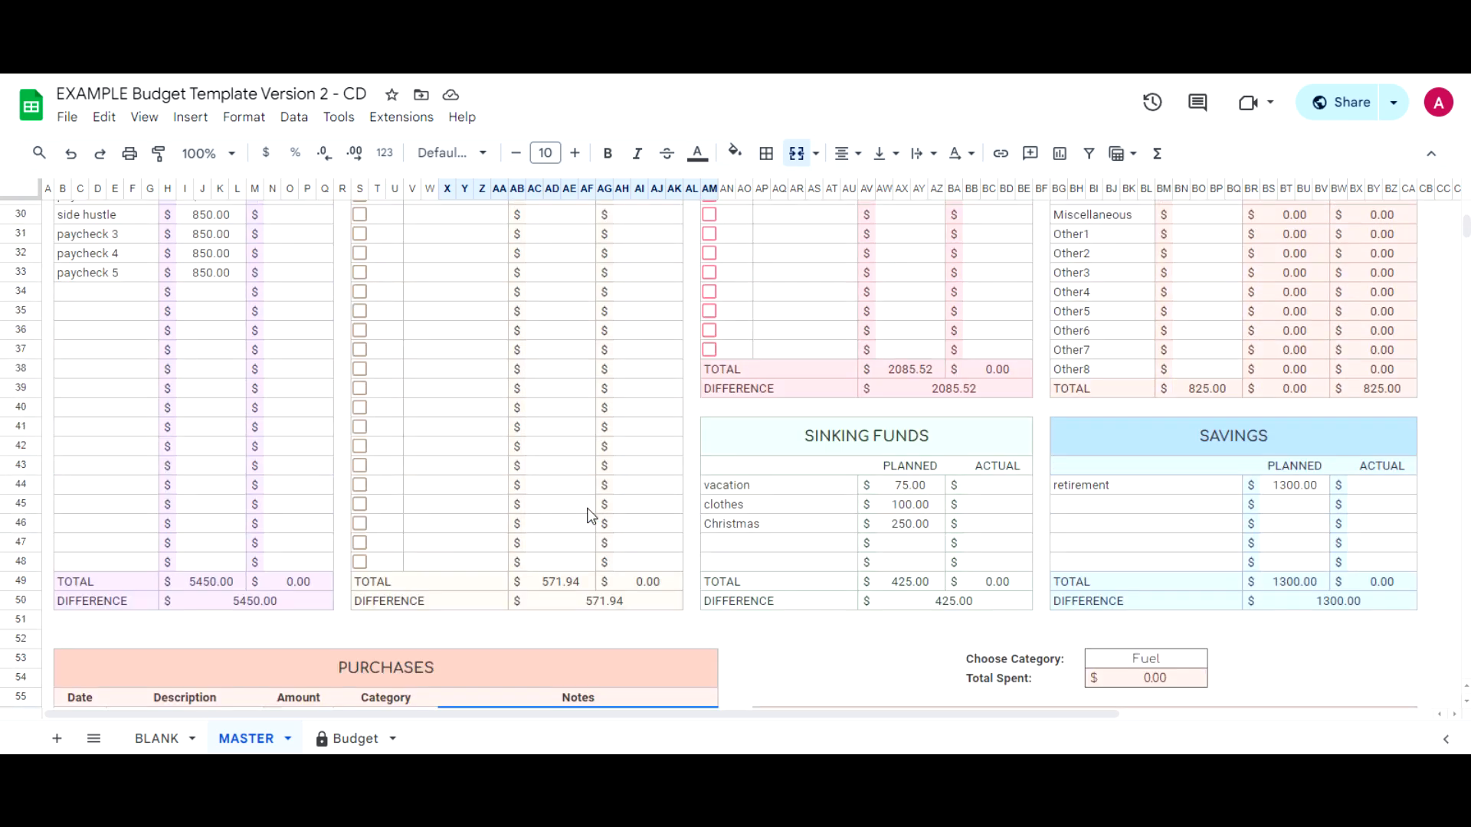
{"action": "key", "text": "ctrl+z"}
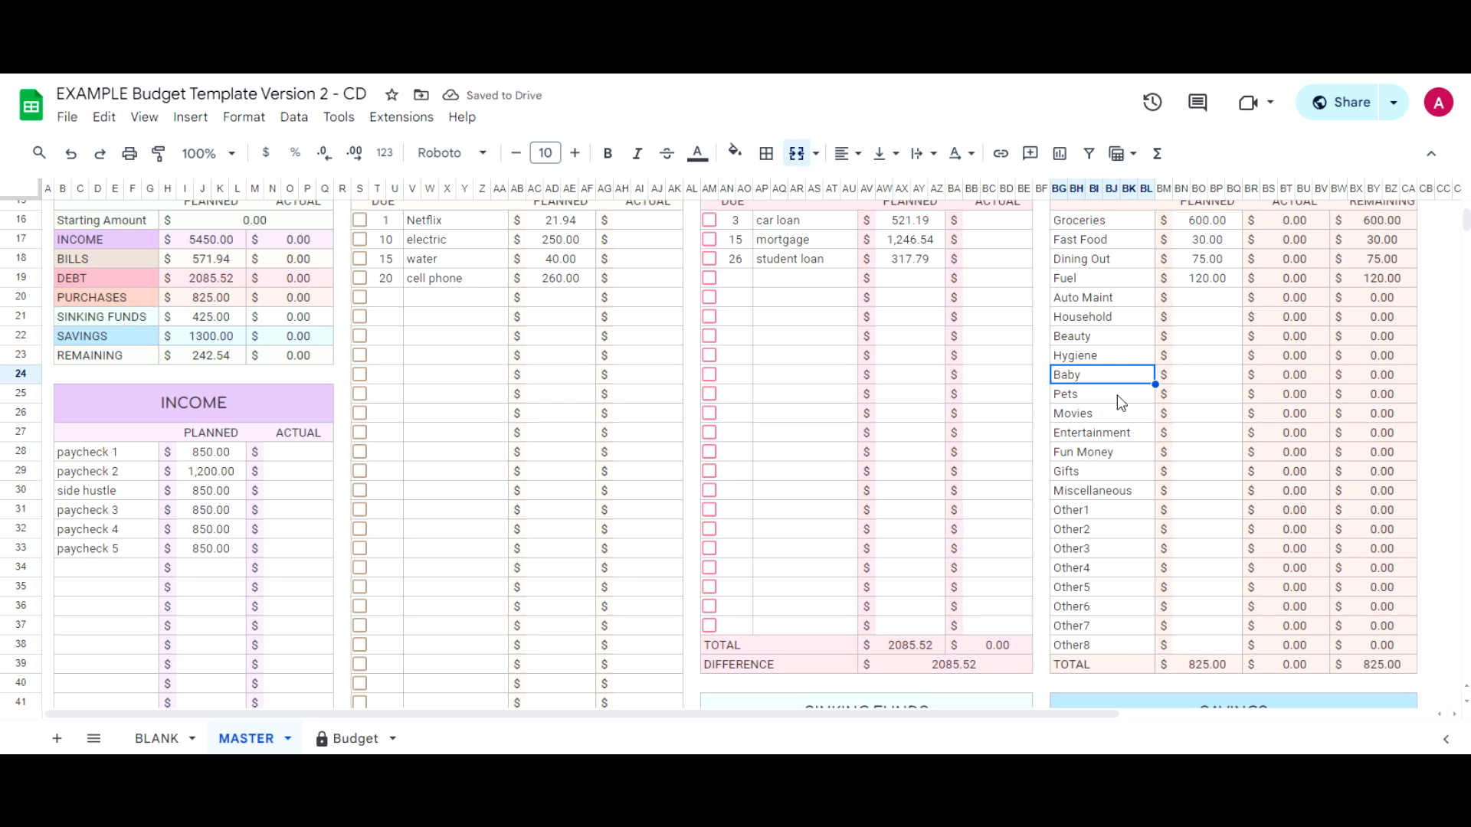
{"action": "scroll", "coordinate": [1116, 393], "scroll_direction": "up", "scroll_amount": 2}
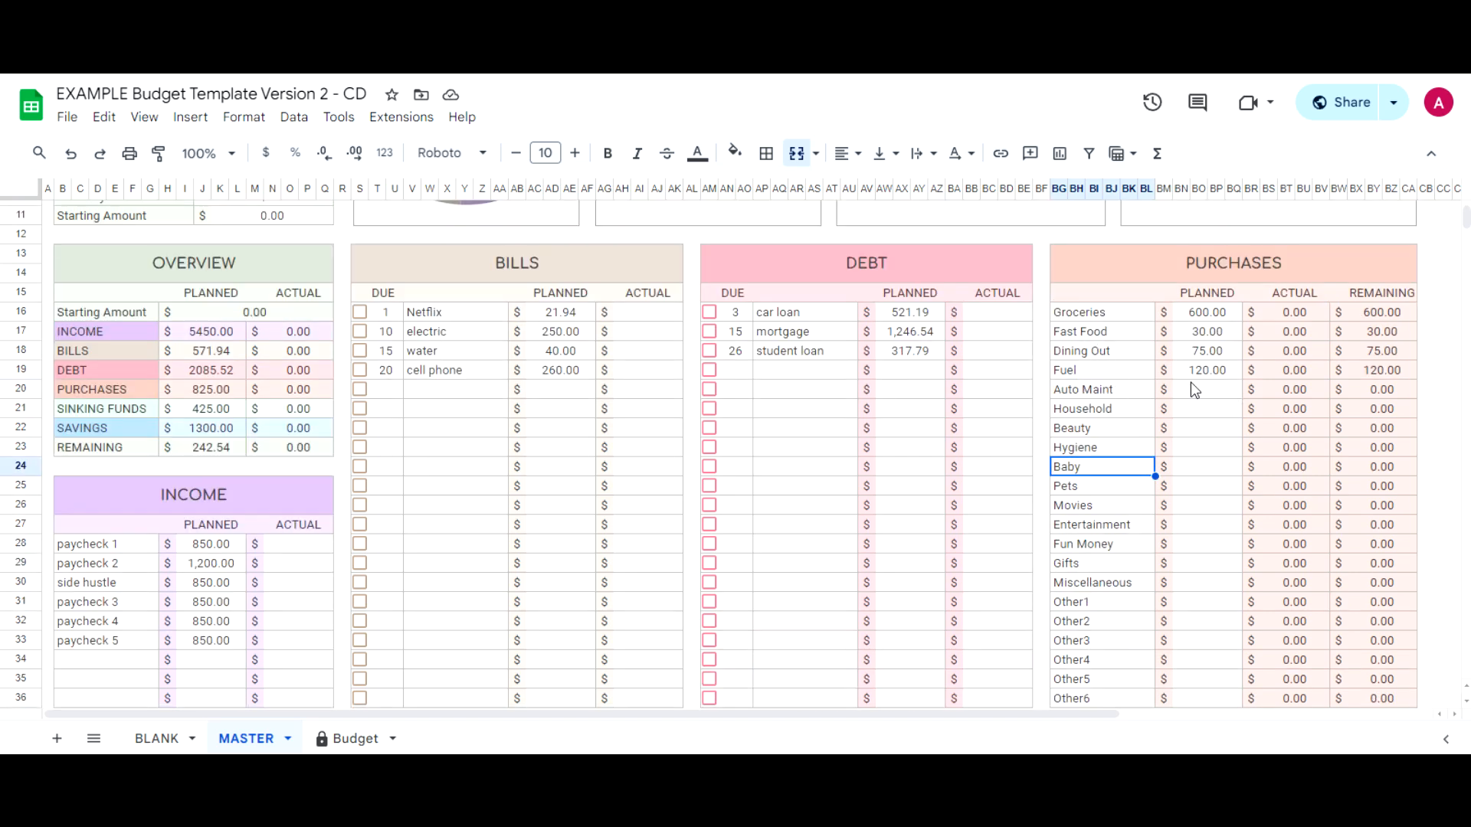
Examine the SINKING FUNDS, SAVINGS and purchase log sections of the MASTER sheet, and the options for duplicating that sheet.
{"action": "scroll", "coordinate": [1191, 389], "scroll_direction": "down", "scroll_amount": 8}
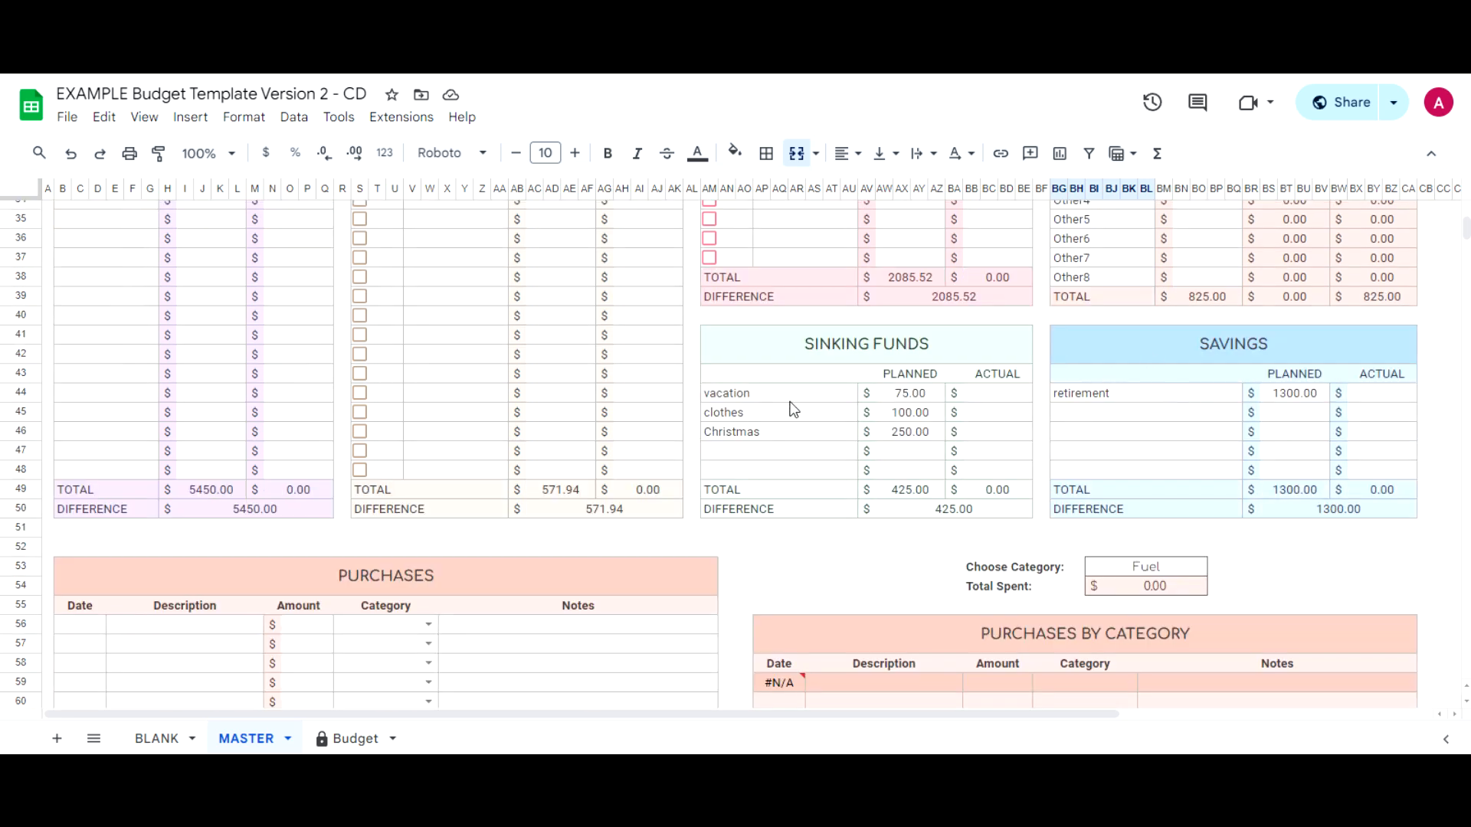
{"action": "left_click_drag", "start_coordinate": [791, 399], "coordinate": [792, 449]}
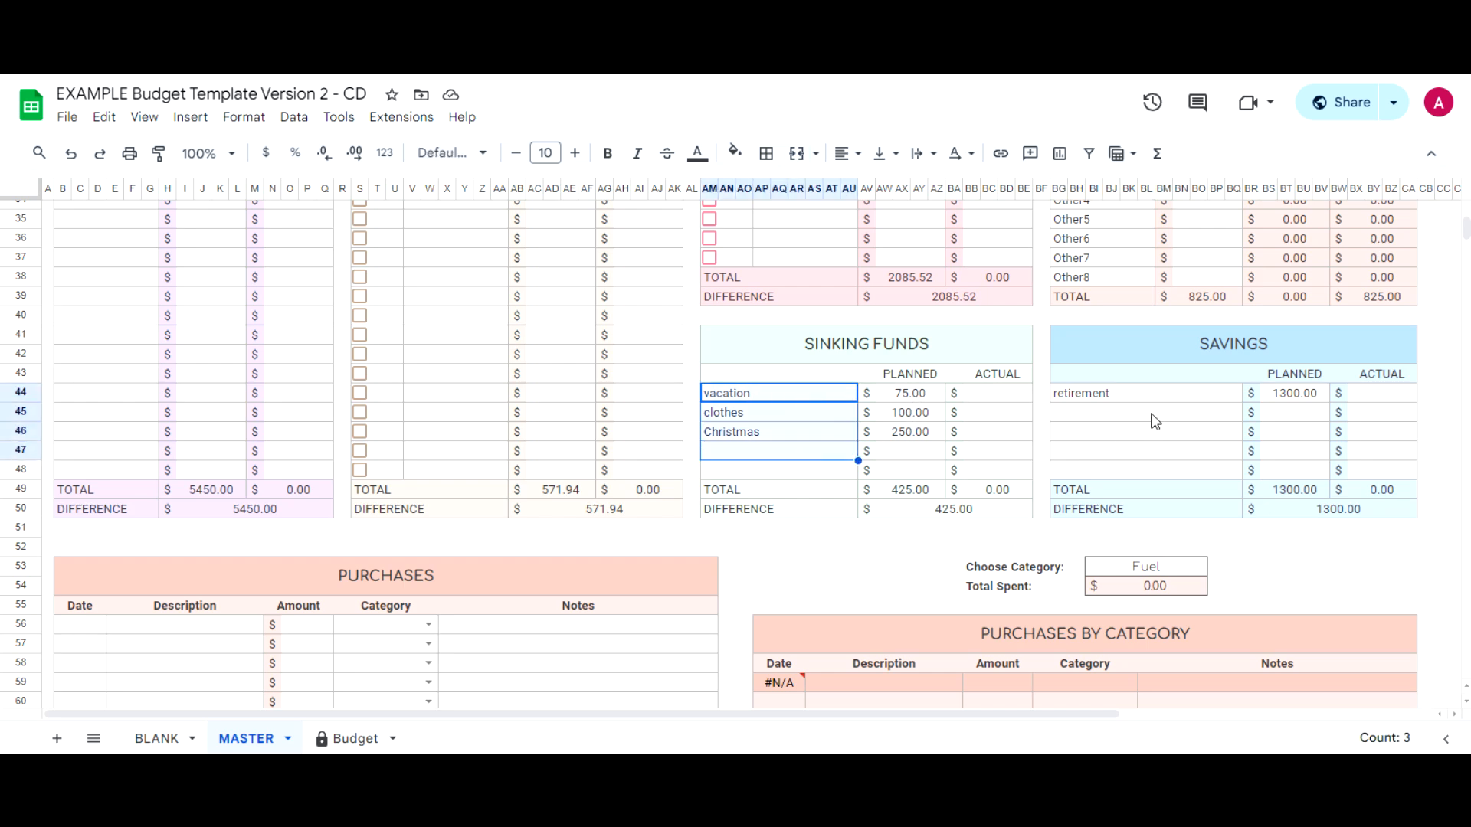
{"action": "scroll", "coordinate": [843, 463], "scroll_direction": "down", "scroll_amount": 5}
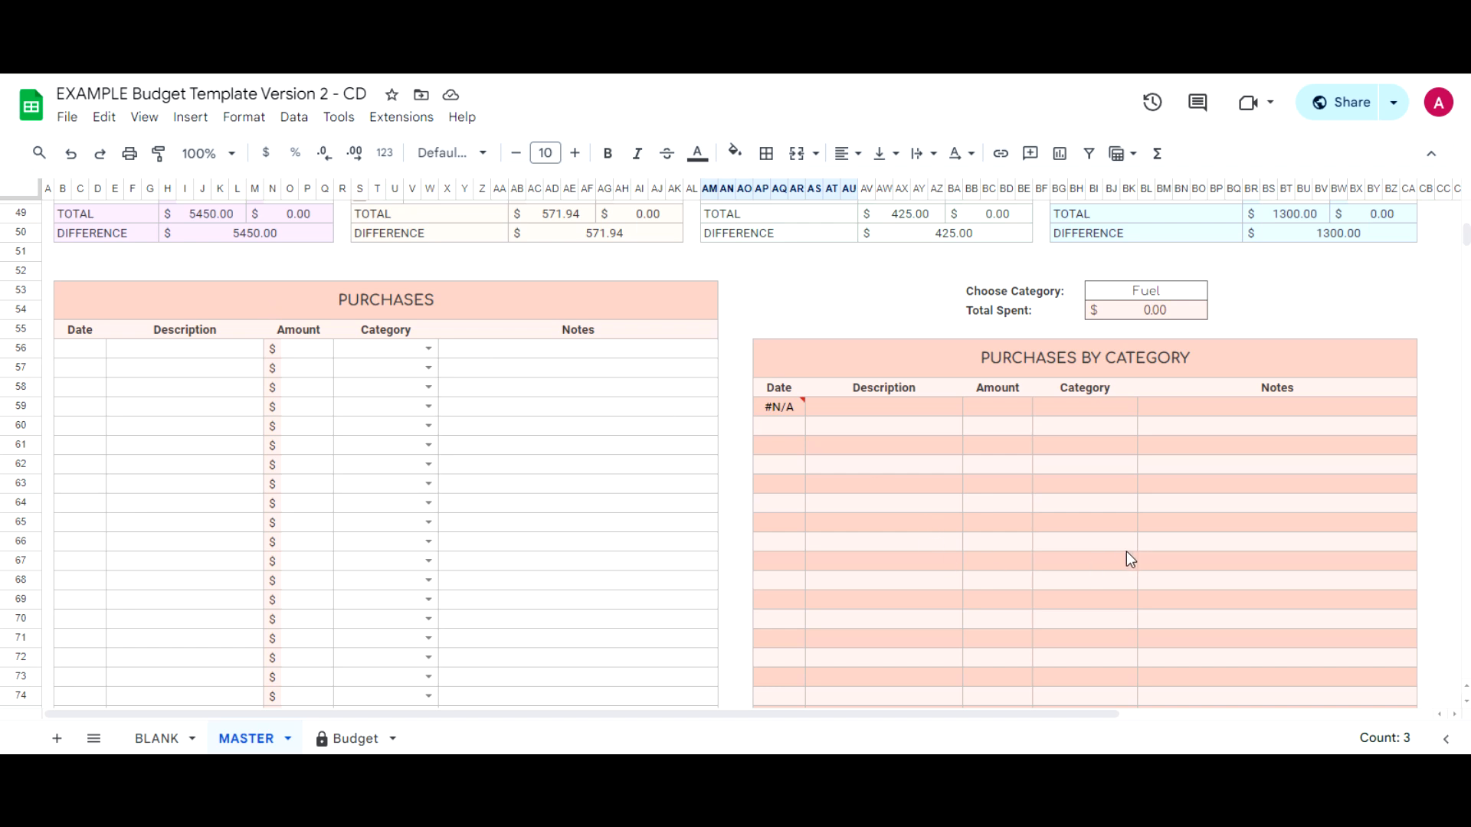
{"action": "scroll", "coordinate": [849, 534], "scroll_direction": "up", "scroll_amount": 13}
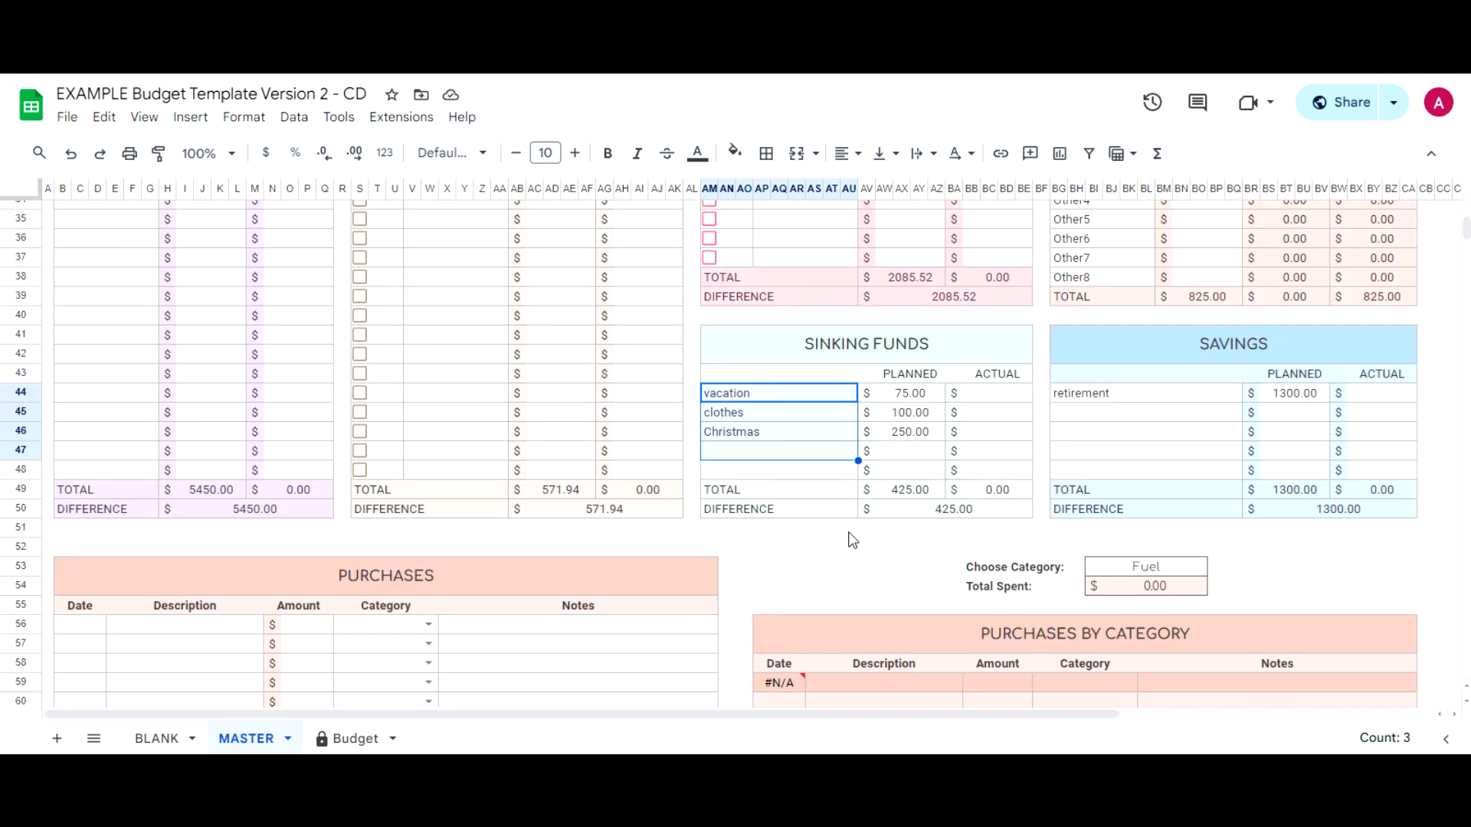
{"action": "scroll", "coordinate": [849, 540], "scroll_direction": "up", "scroll_amount": 3}
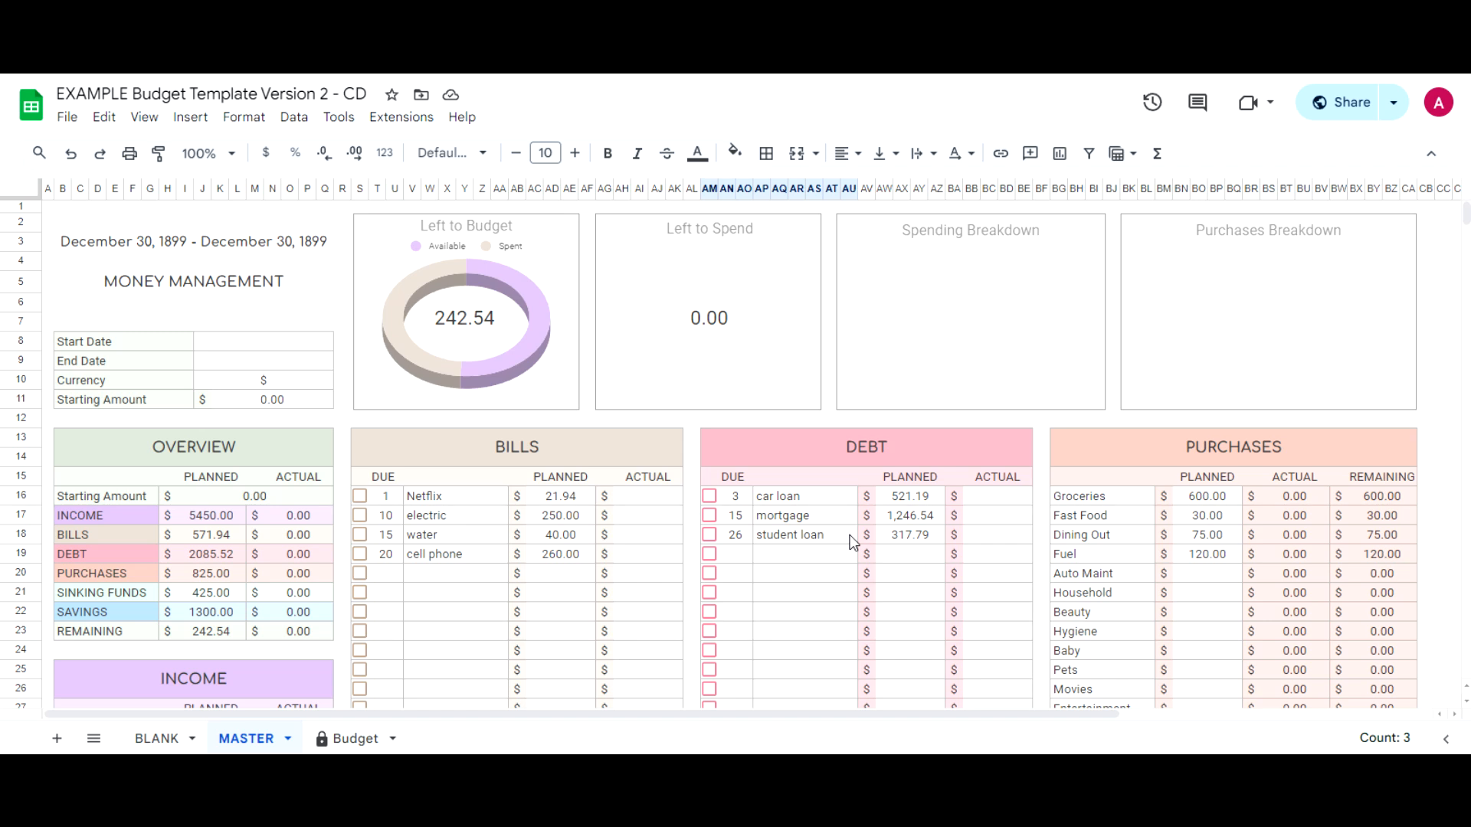
{"action": "right_click", "coordinate": [232, 740]}
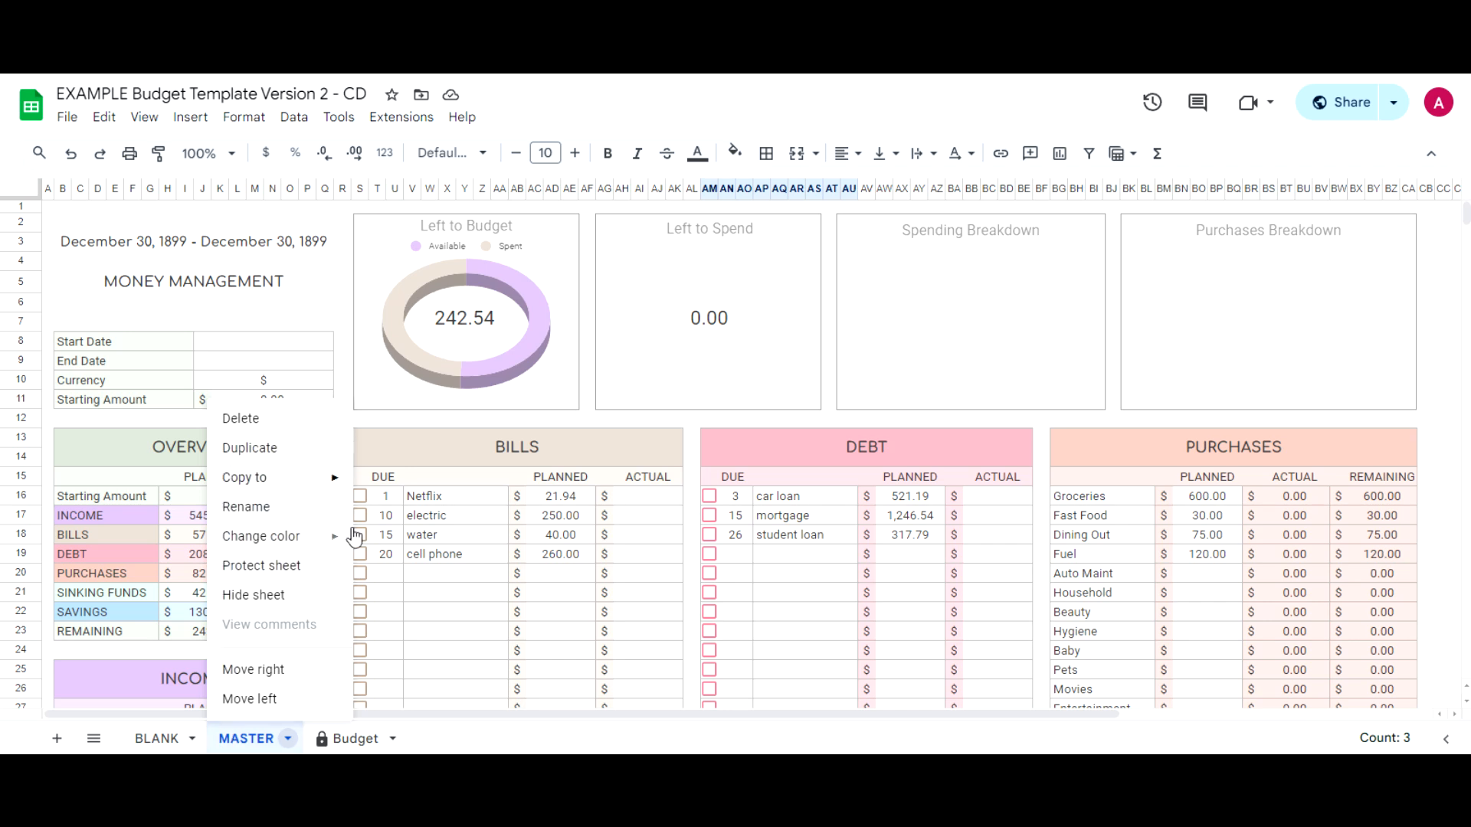
Rename the Budget sheet as Jan 2025, accepting the edit to the protected sheet.
{"action": "left_click", "coordinate": [356, 739]}
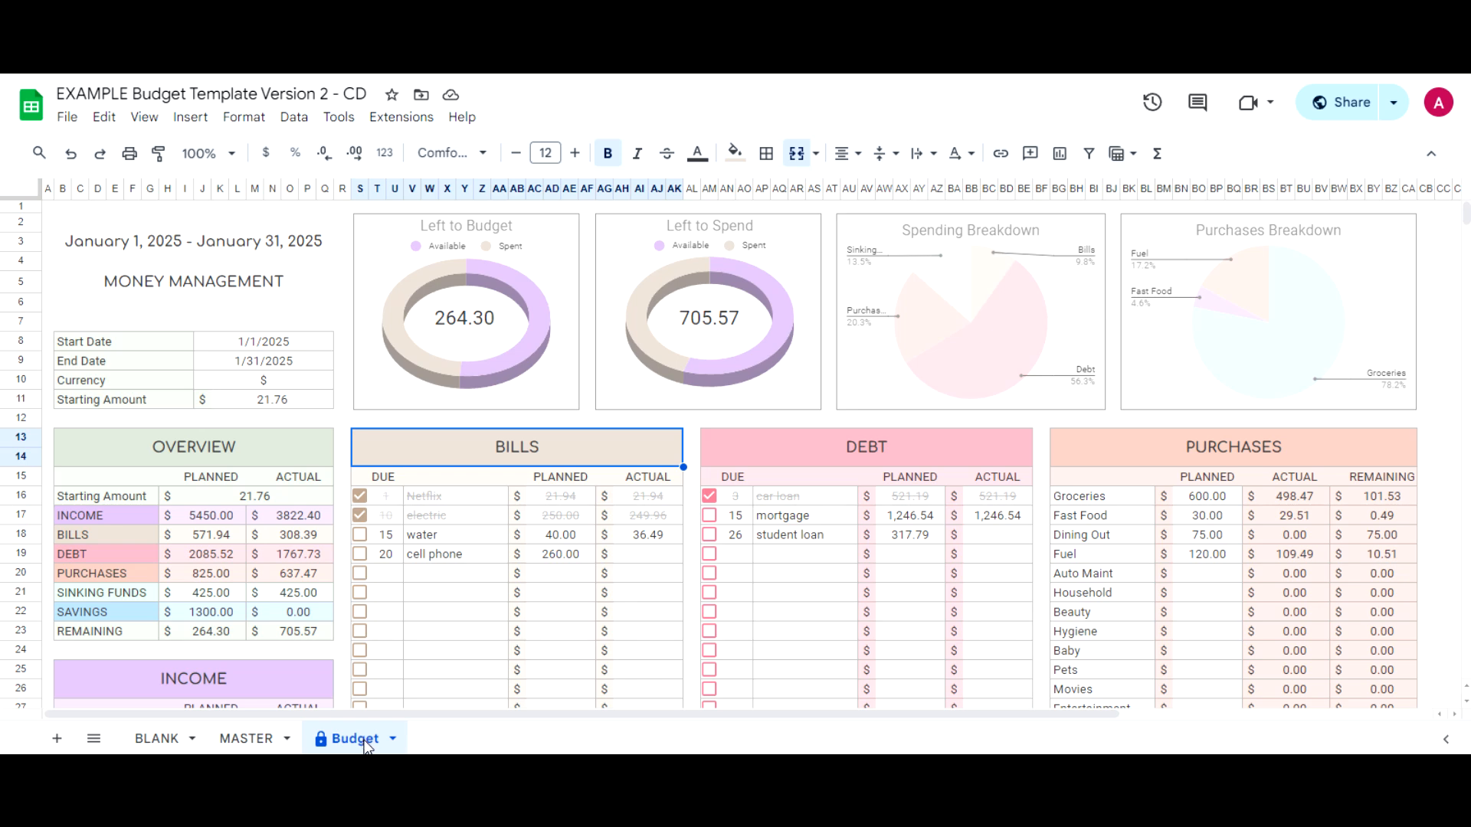
{"action": "double_click", "coordinate": [360, 739]}
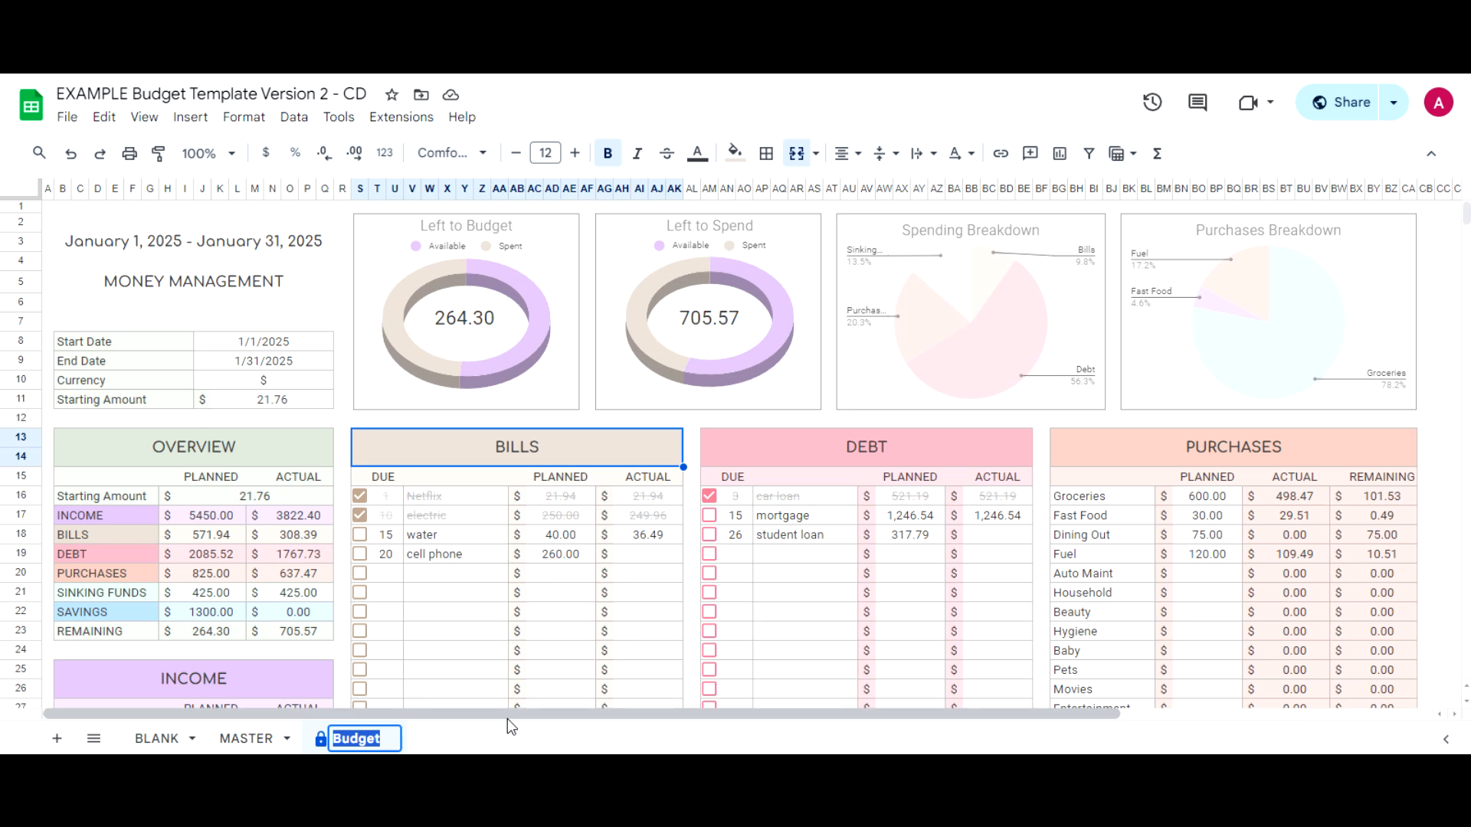
{"action": "type", "text": "Jan "}
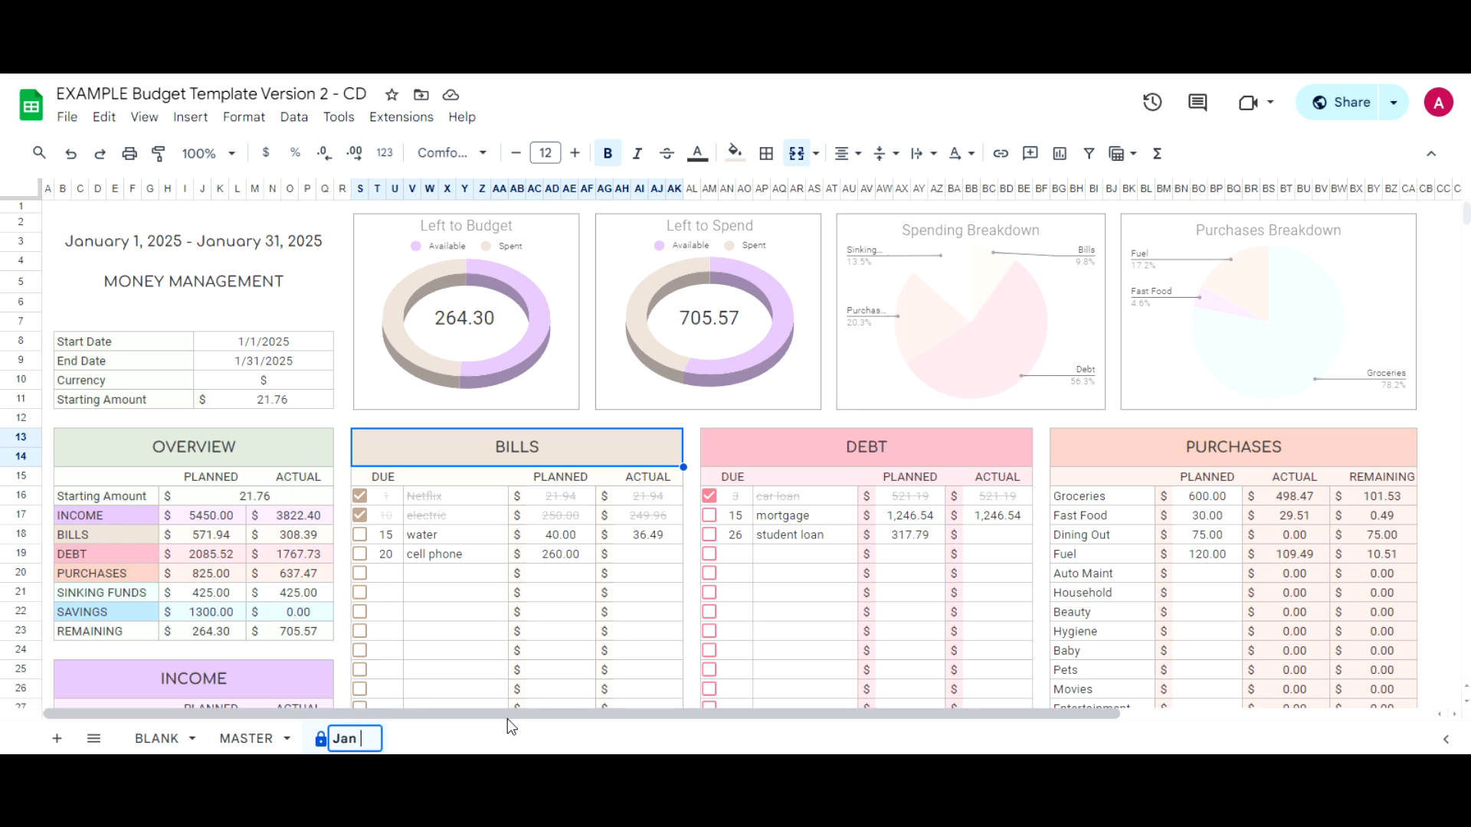
{"action": "type", "text": "2025"}
{"action": "key", "text": "Return"}
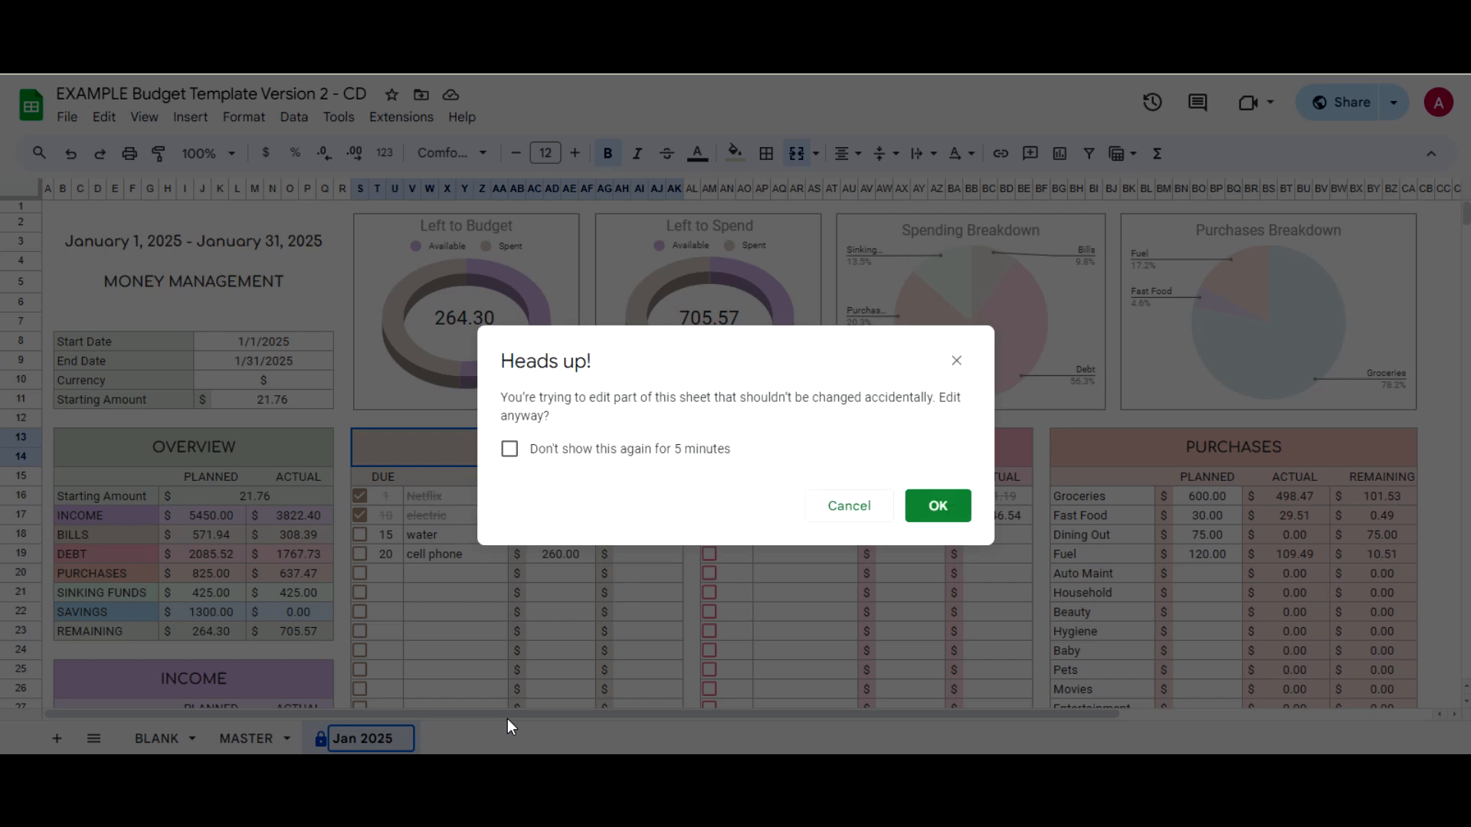
{"action": "key", "text": "Return"}
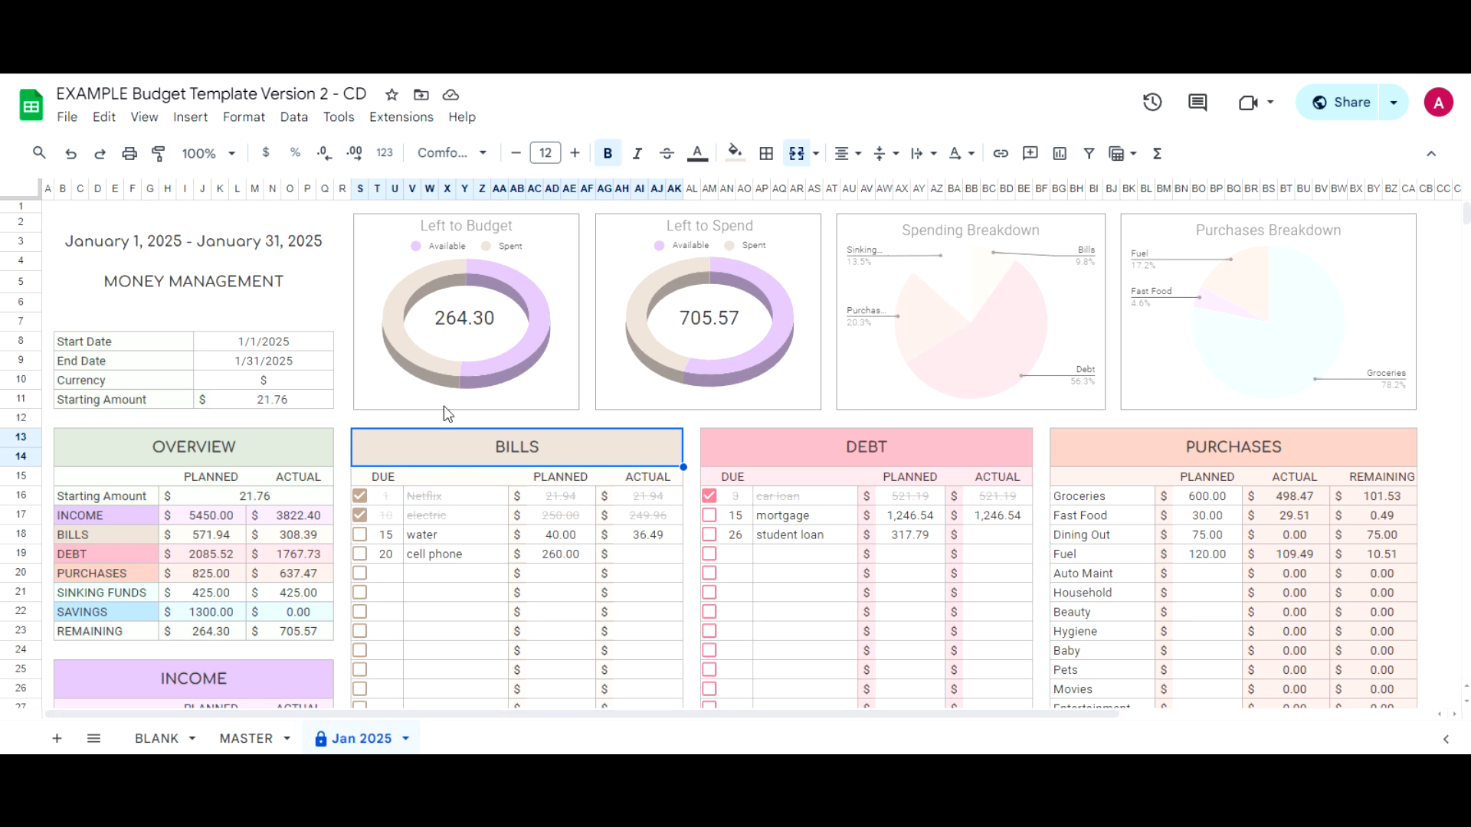
Examine the start and end dates, the date range heading, the Currency field and the OVERVIEW currency symbols on the Jan 2025 sheet.
{"action": "left_click", "coordinate": [301, 341]}
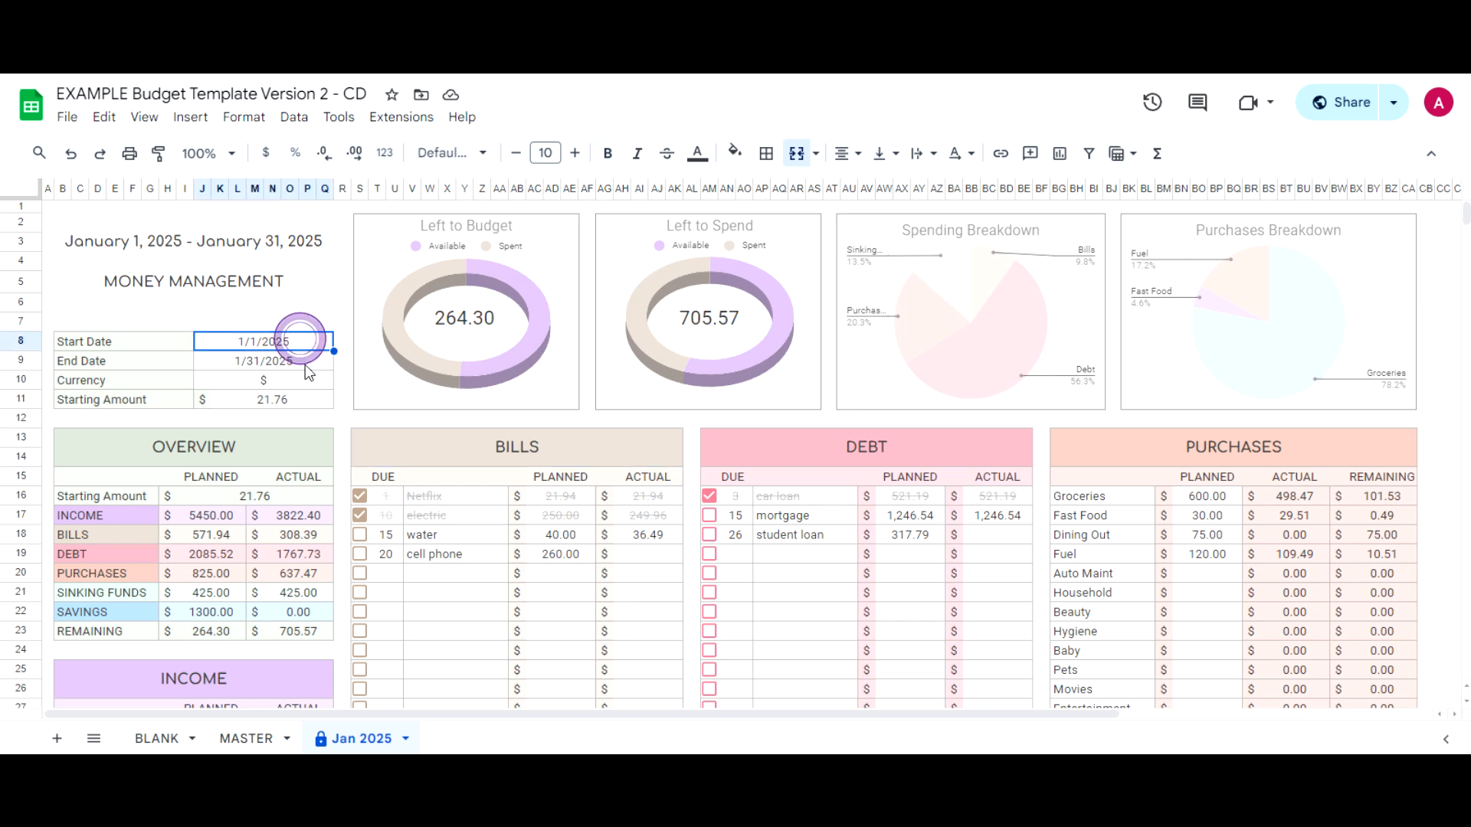
{"action": "left_click", "coordinate": [307, 360]}
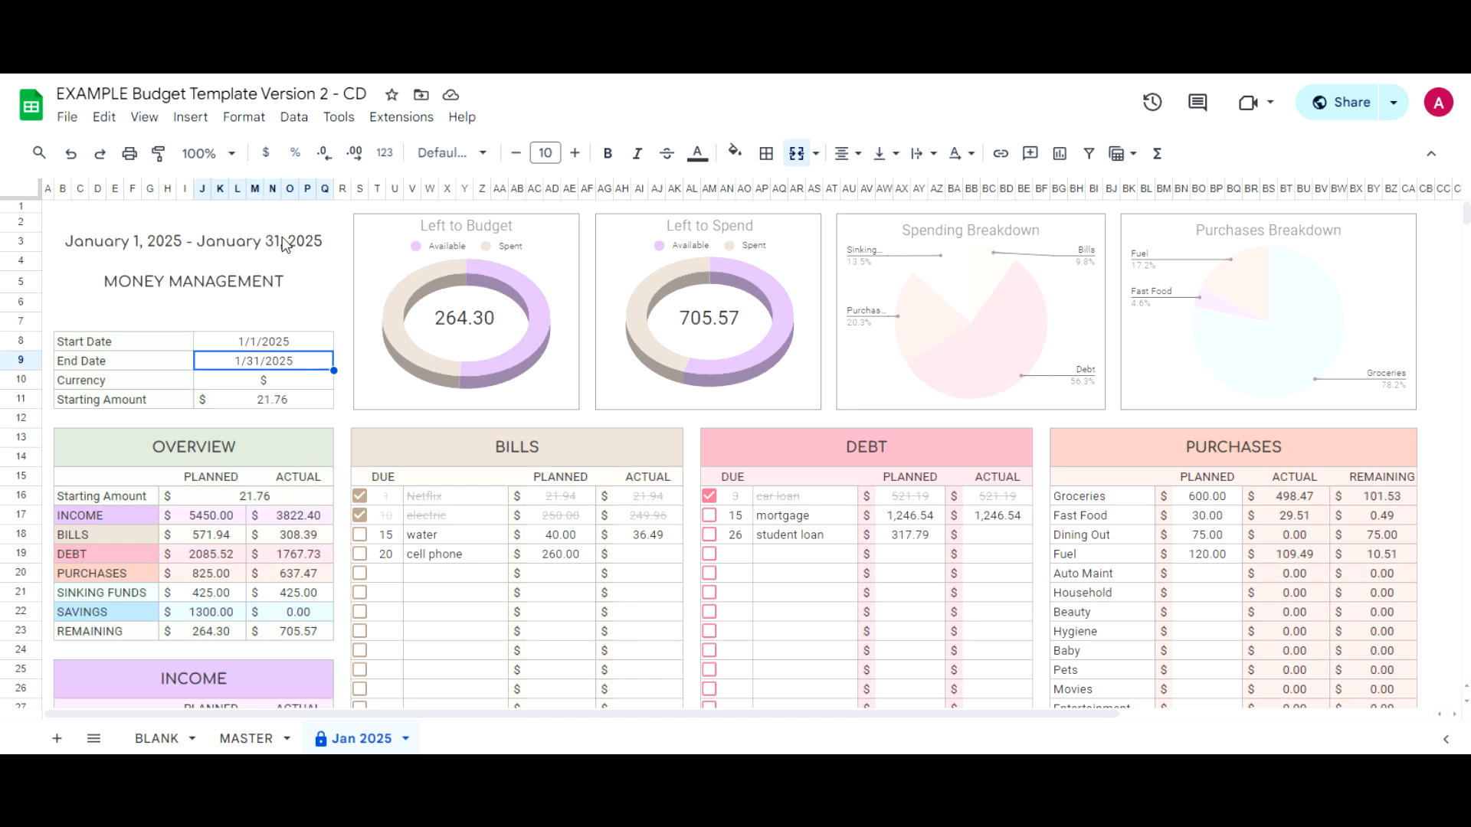
{"action": "left_click", "coordinate": [193, 233]}
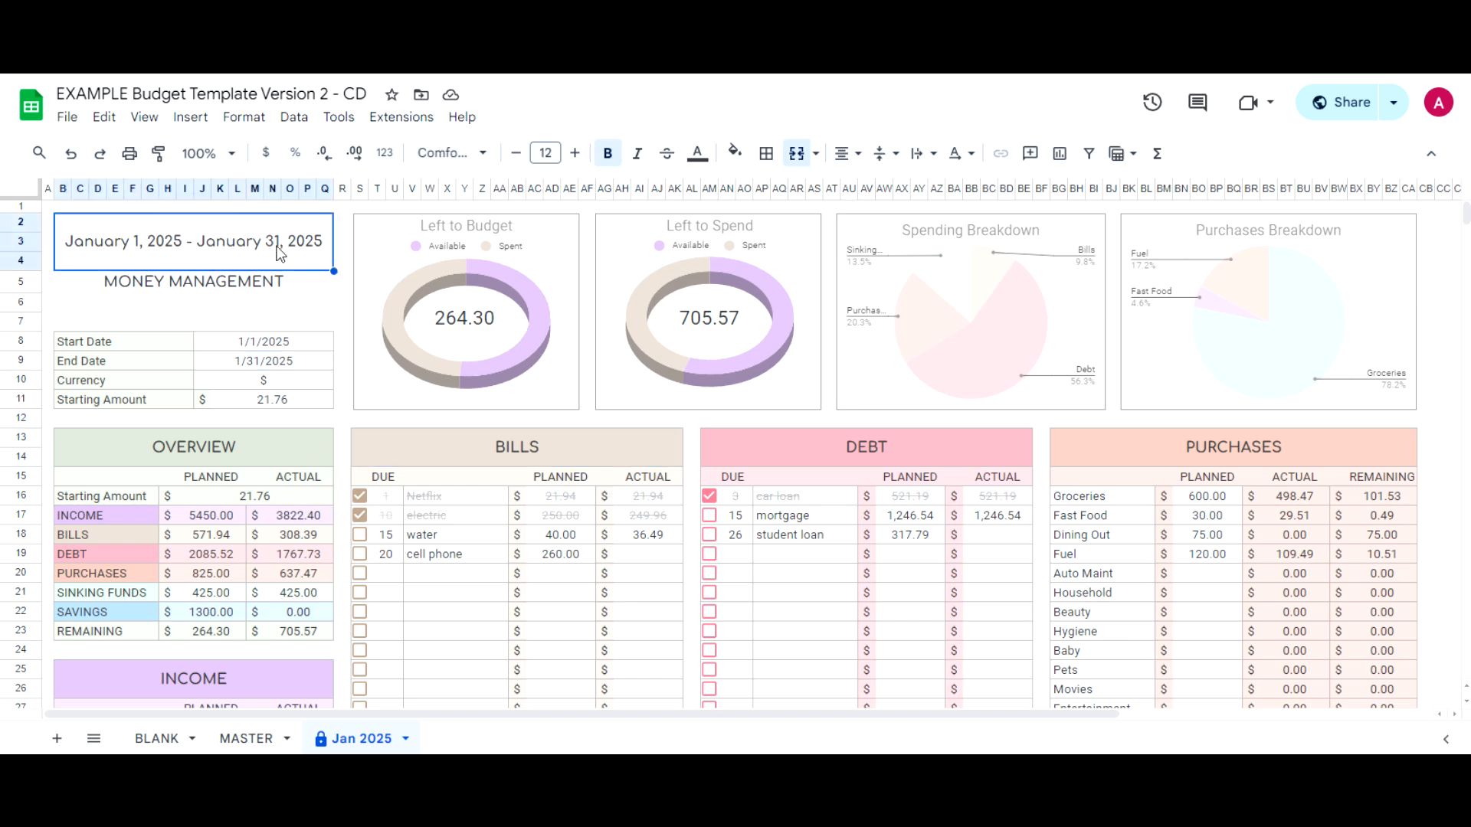
{"action": "left_click", "coordinate": [270, 381]}
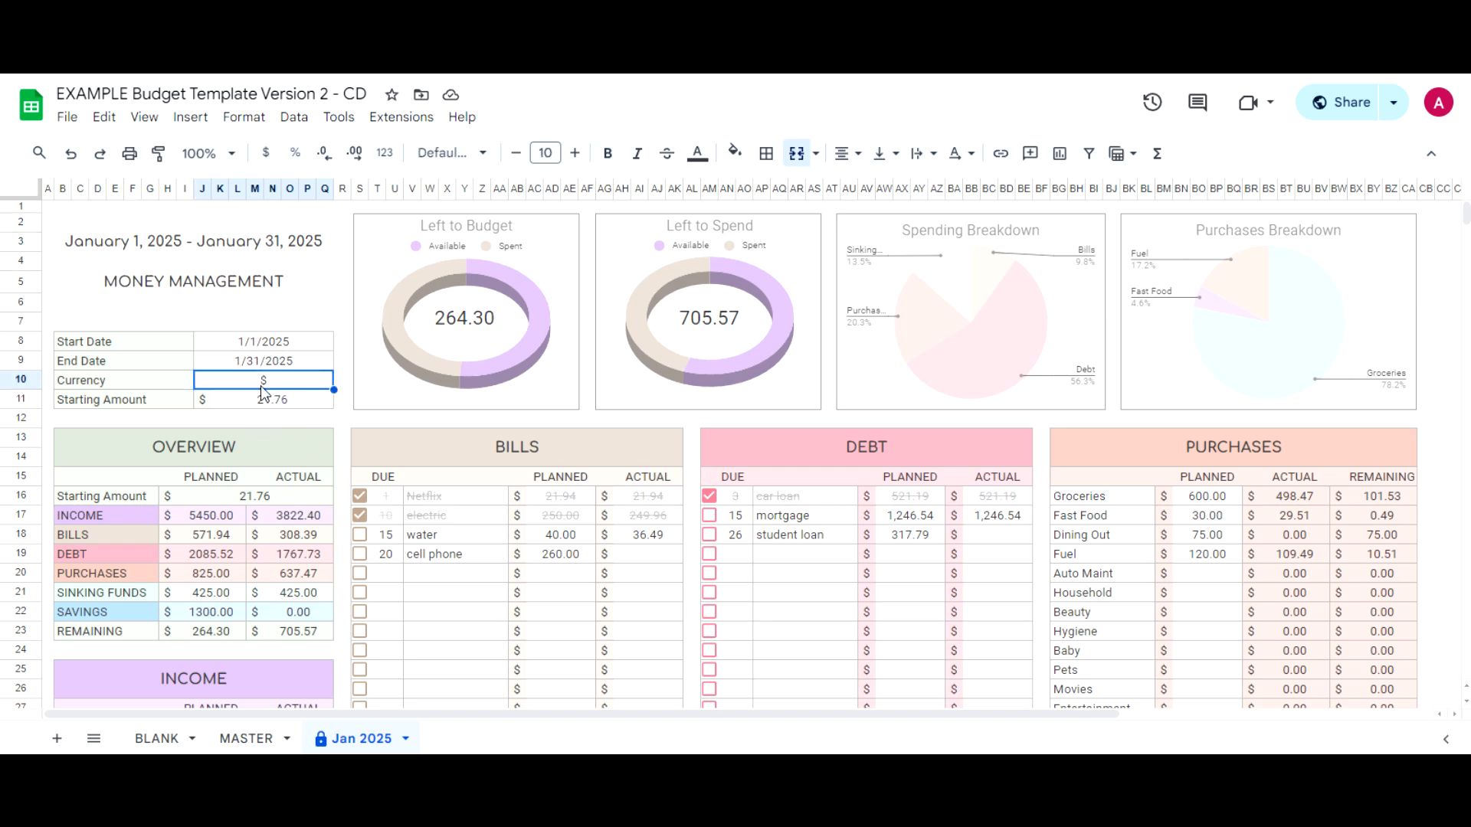
{"action": "left_click_drag", "start_coordinate": [172, 498], "coordinate": [326, 615]}
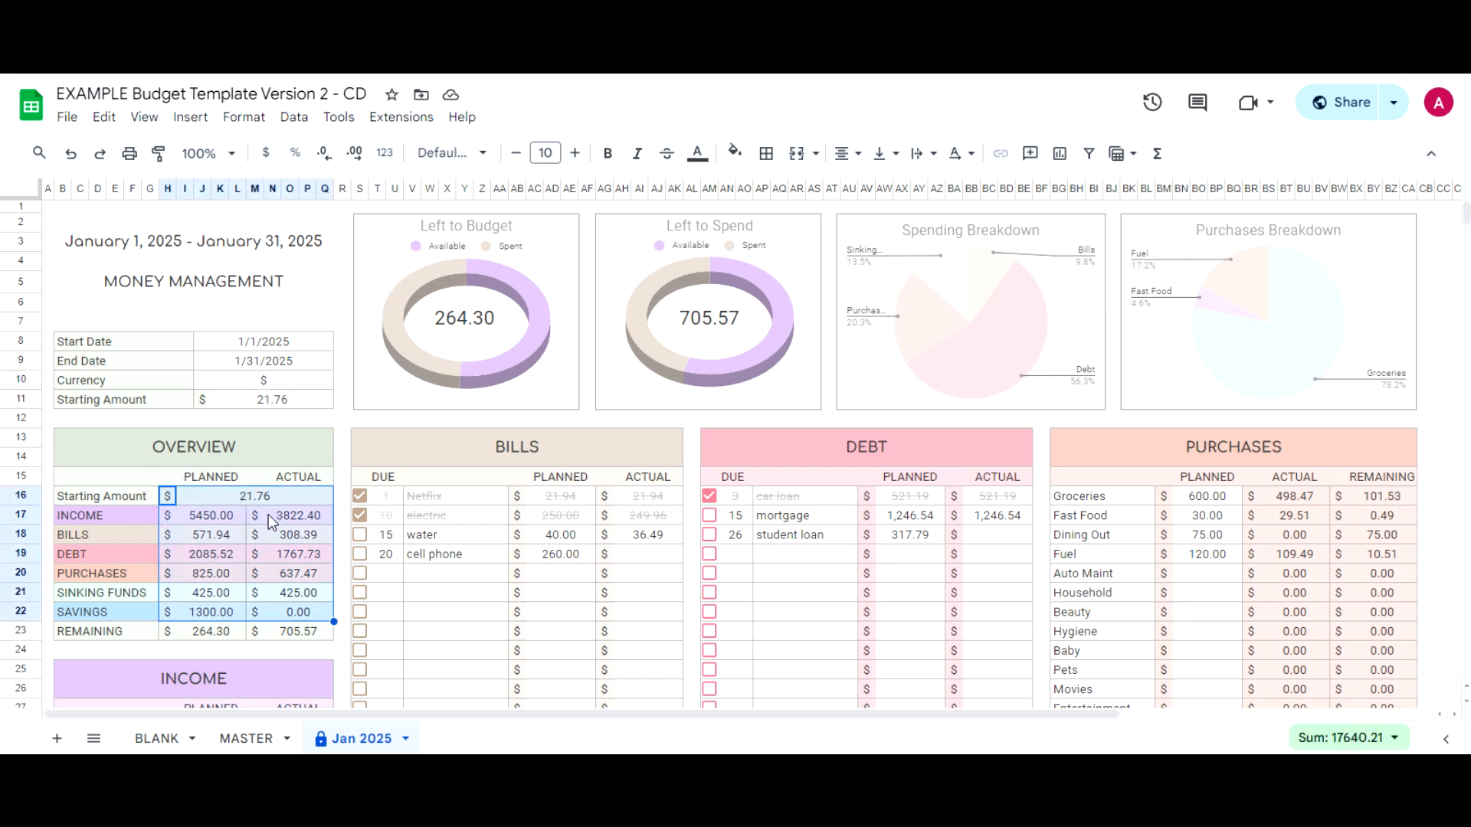
{"action": "left_click", "coordinate": [263, 515]}
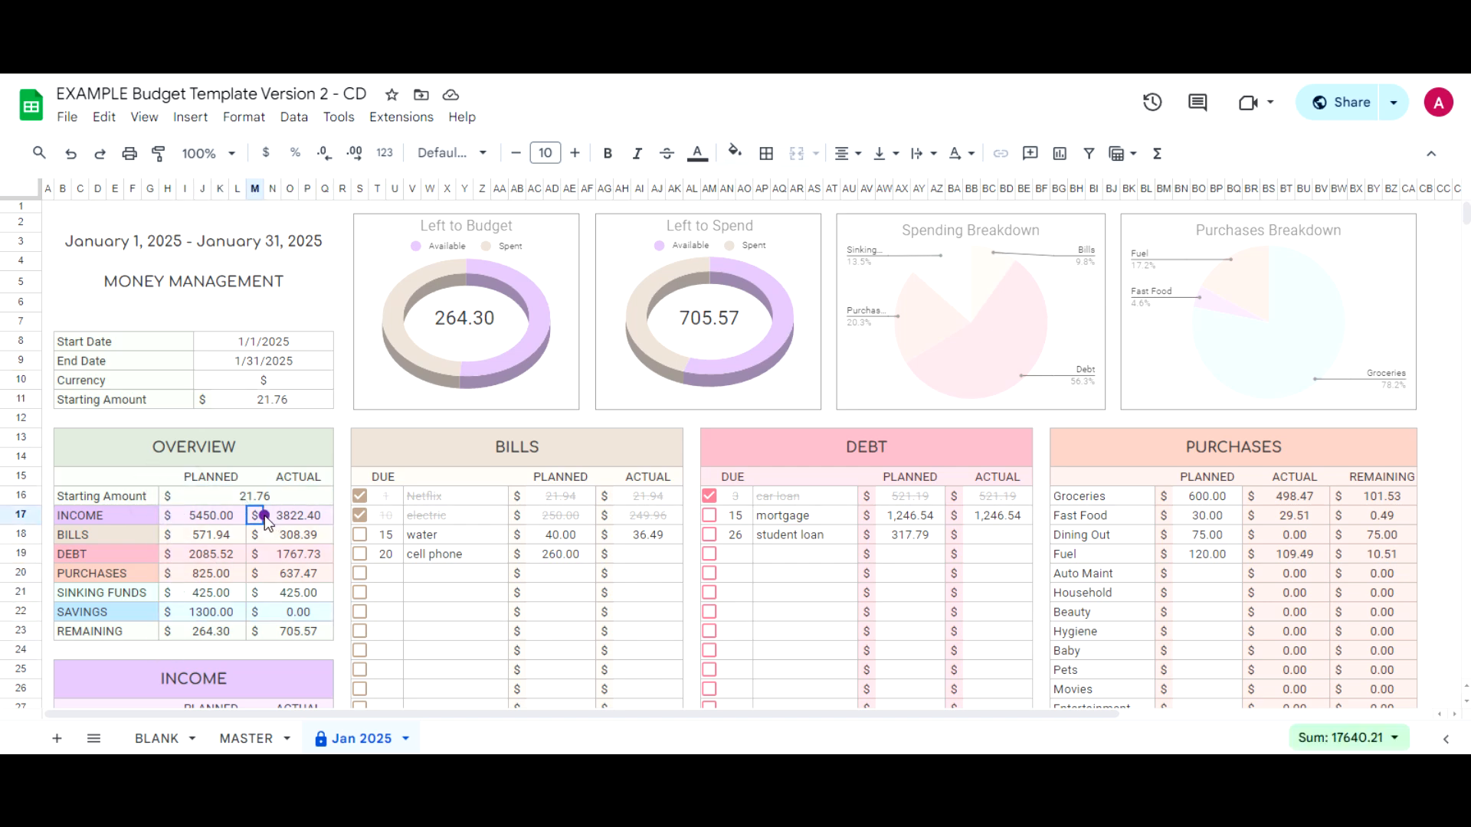
{"action": "left_click", "coordinate": [310, 387]}
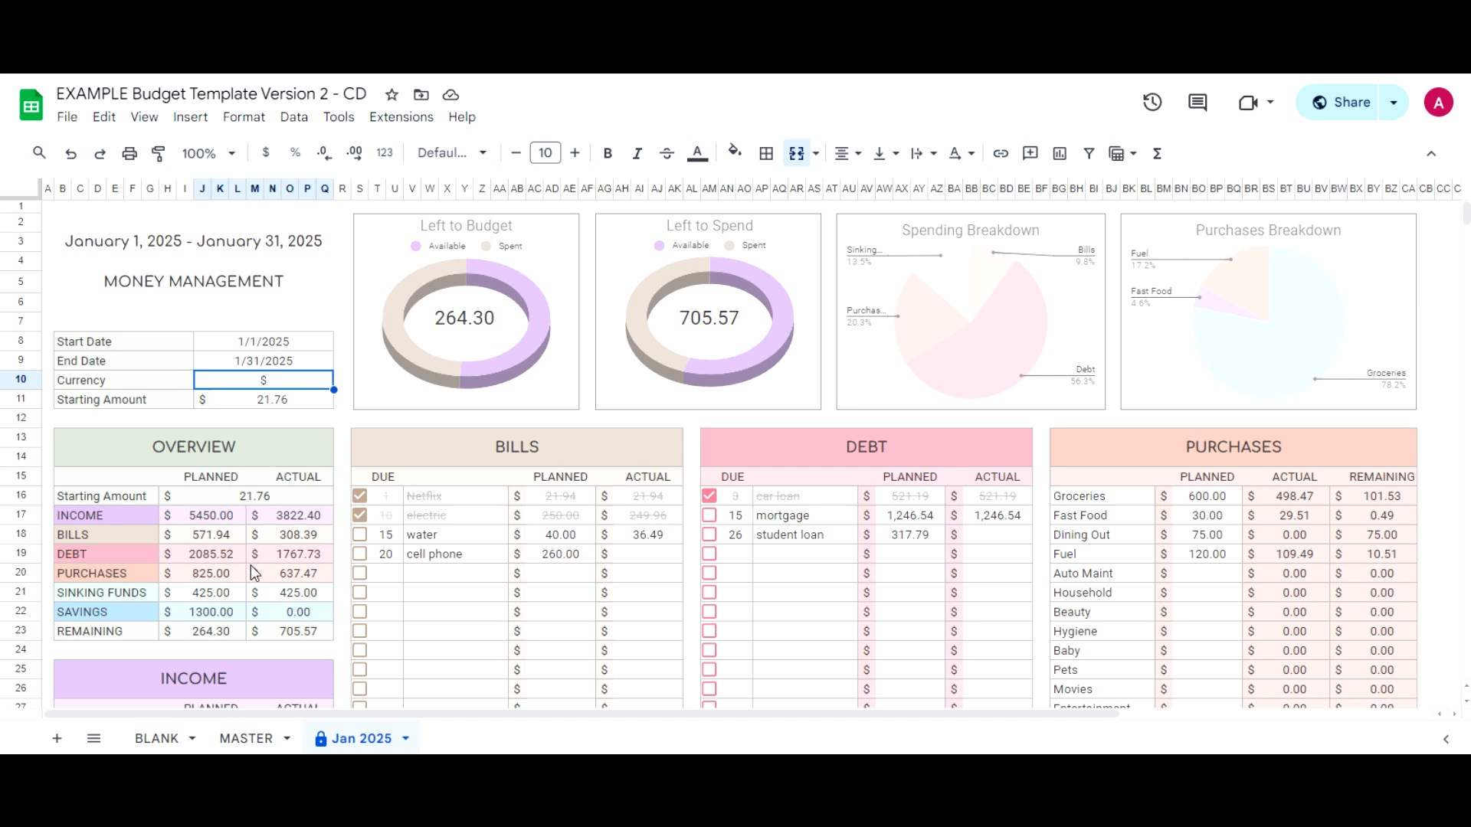
Examine the Starting Amount field and the paycheck names and planned amounts in the INCOME section of the Jan 2025 sheet.
{"action": "left_click", "coordinate": [287, 402]}
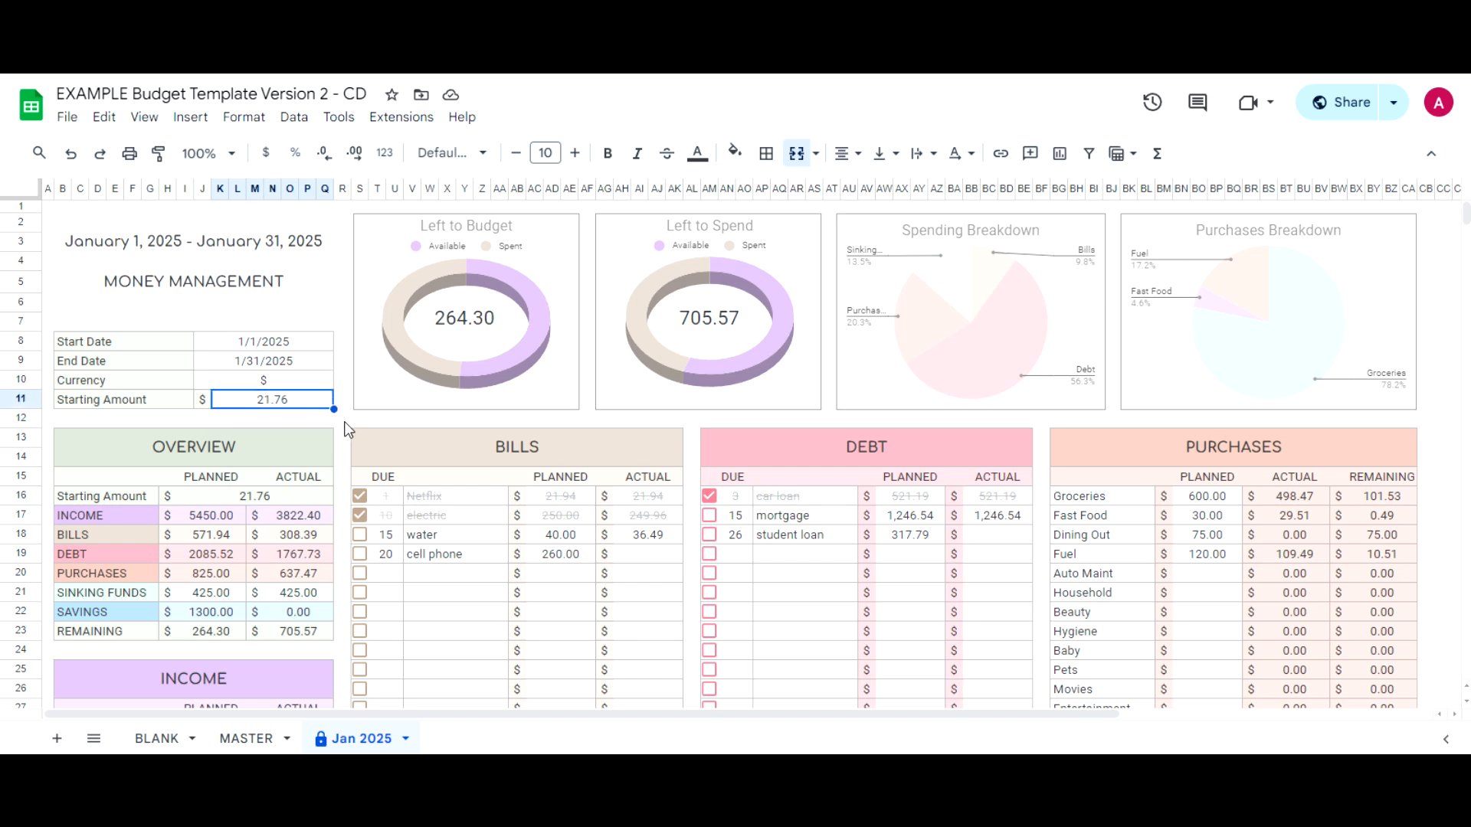
{"action": "scroll", "coordinate": [342, 431], "scroll_direction": "down", "scroll_amount": 1}
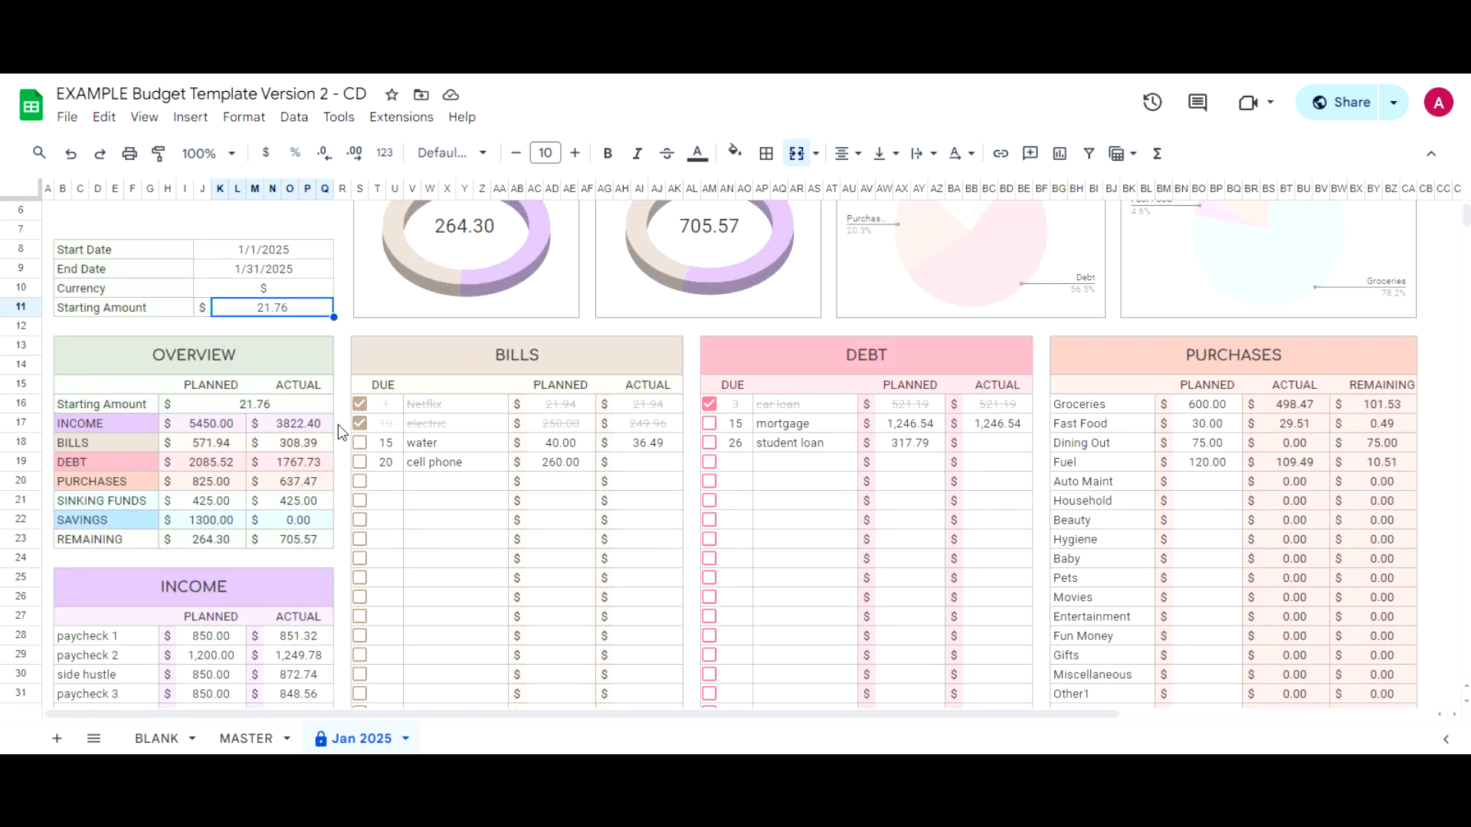
{"action": "scroll", "coordinate": [338, 424], "scroll_direction": "down", "scroll_amount": 1}
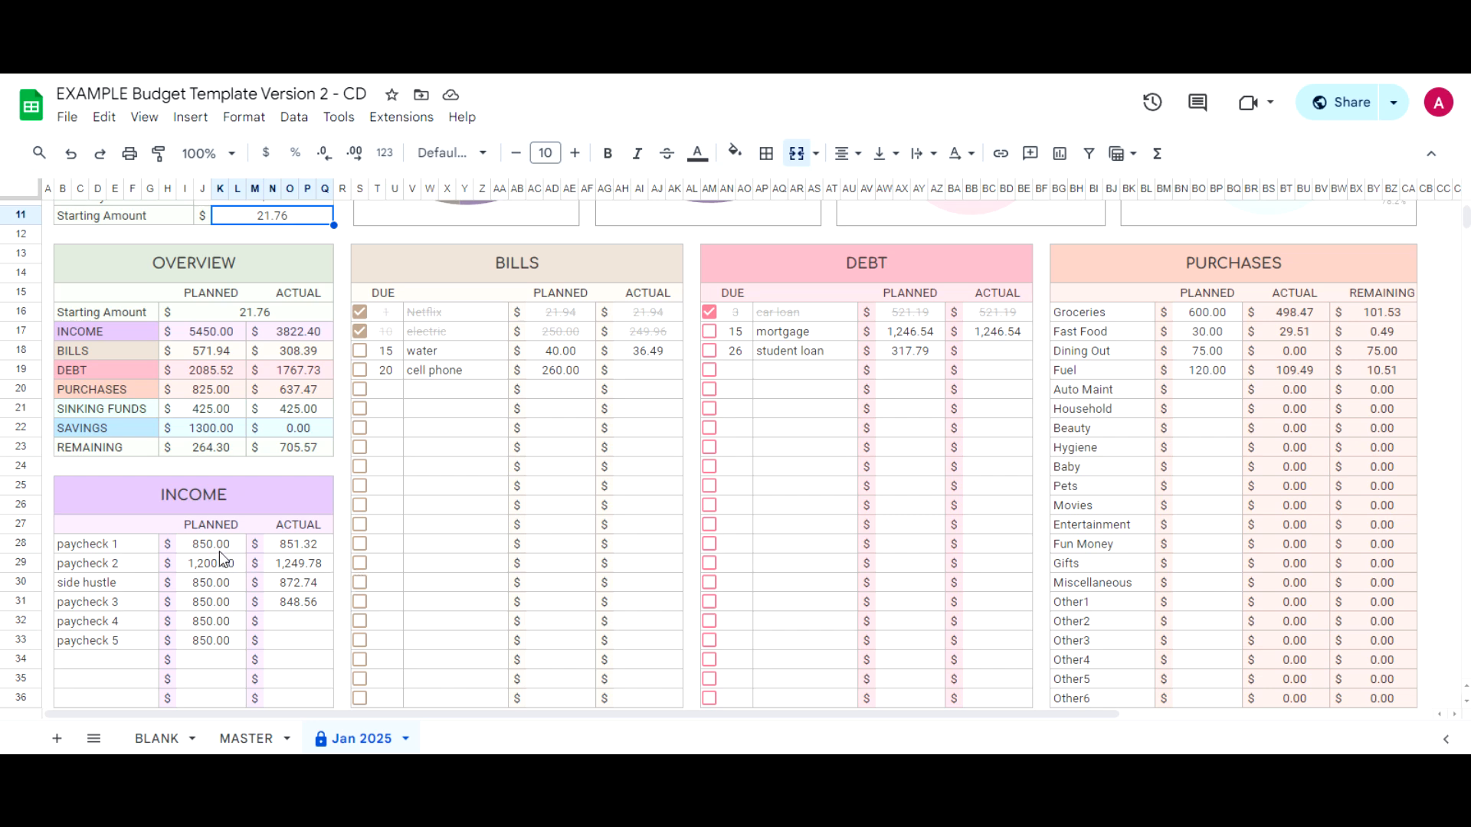
{"action": "left_click_drag", "start_coordinate": [209, 549], "coordinate": [213, 644]}
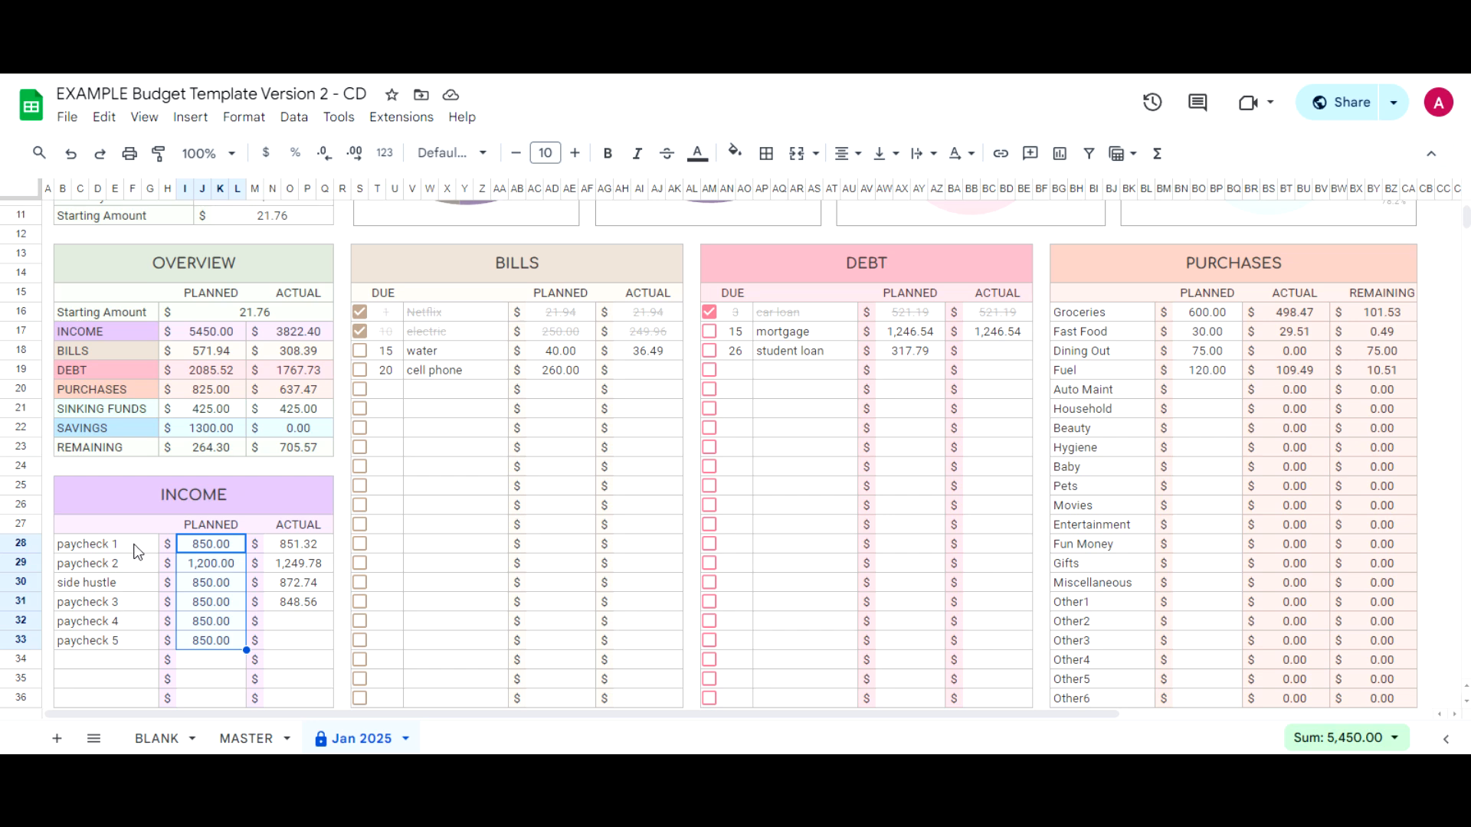
{"action": "left_click_drag", "start_coordinate": [134, 543], "coordinate": [133, 644]}
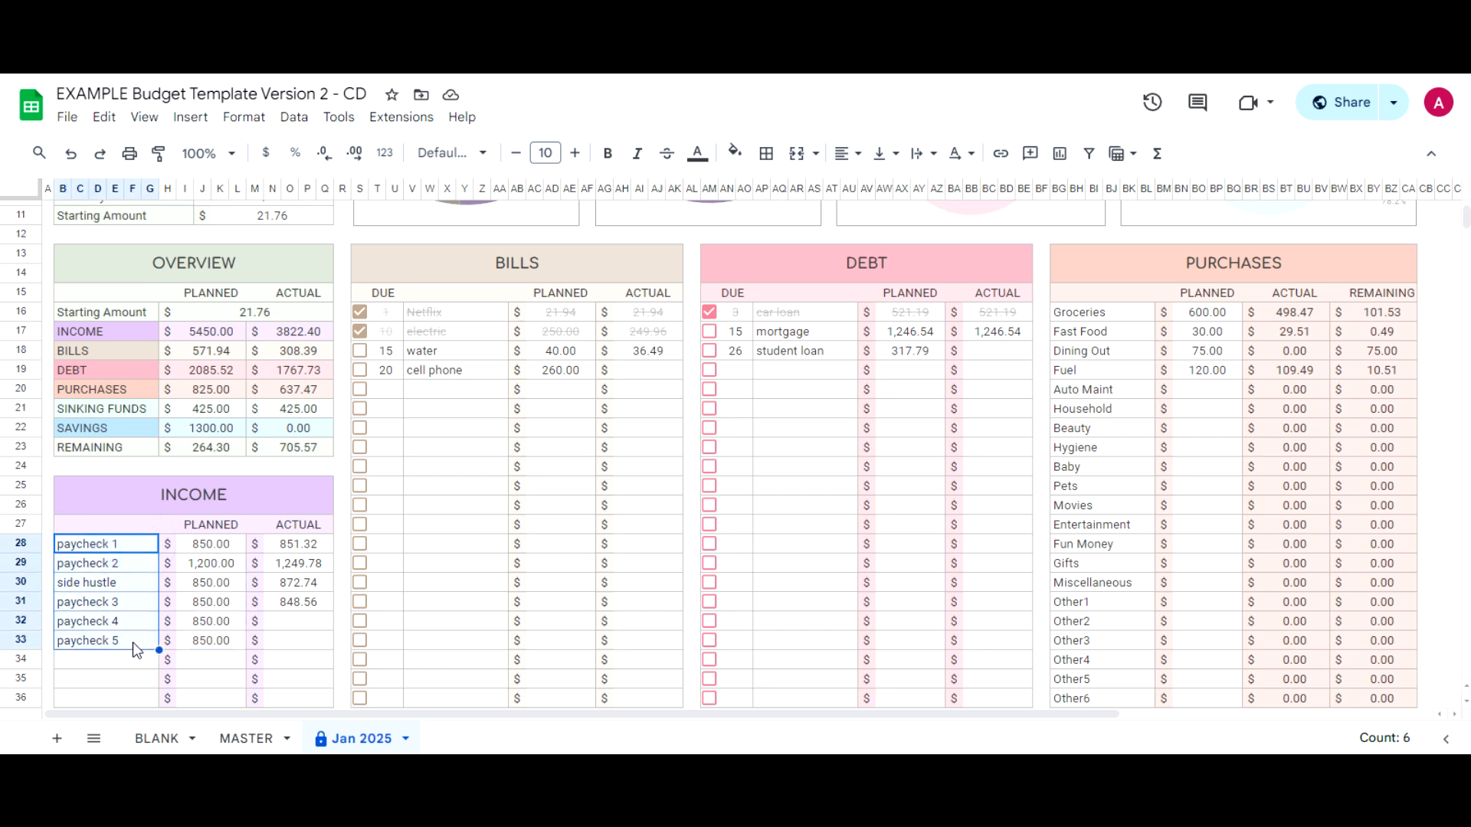
Clear the paycheck 4 and paycheck 5 names and their planned amounts in INCOME, accepting the edits to the protected sheet.
{"action": "left_click", "coordinate": [132, 642]}
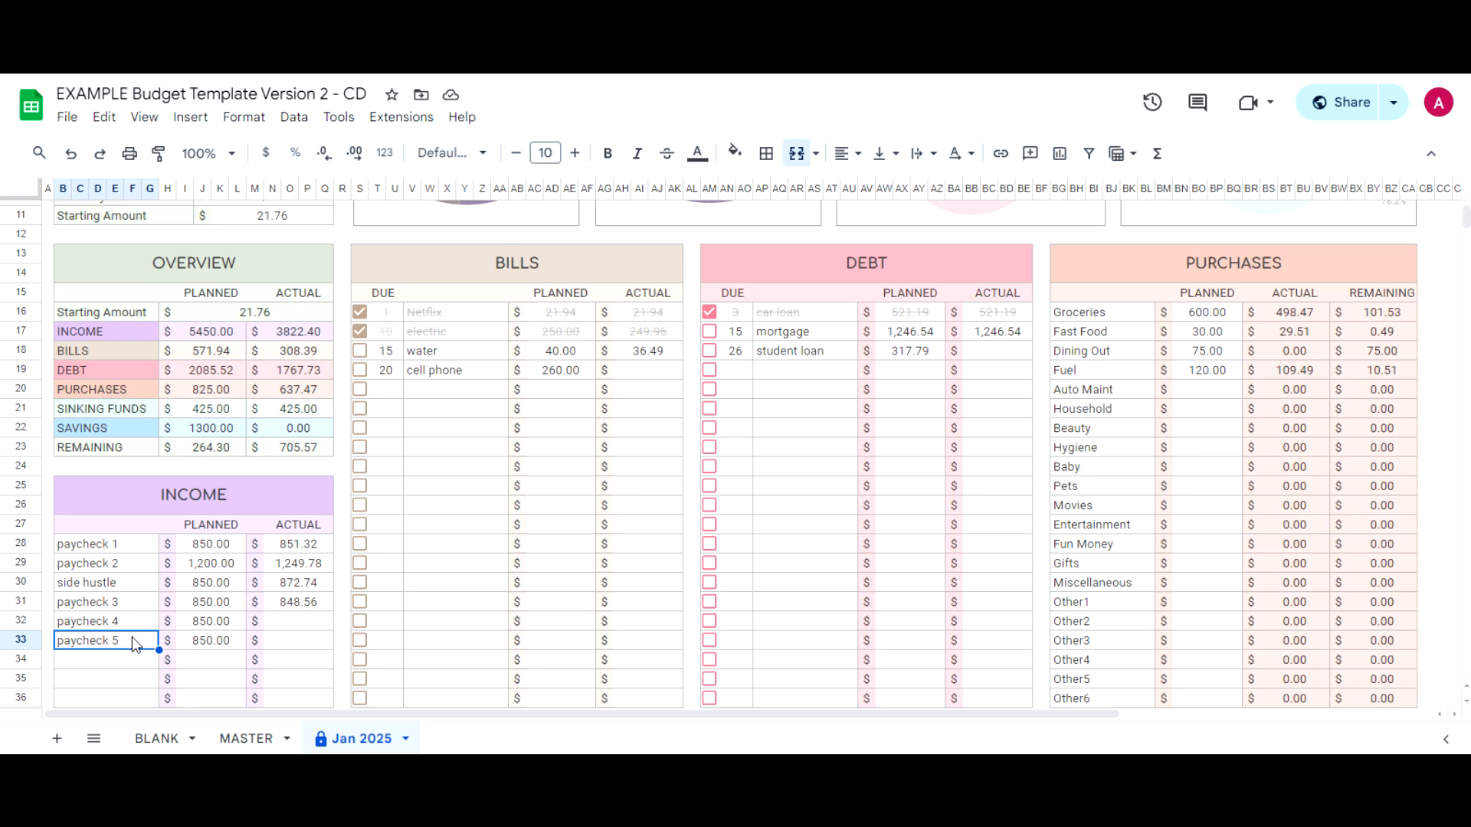
{"action": "key", "text": "shift+Up"}
{"action": "key", "text": "Delete"}
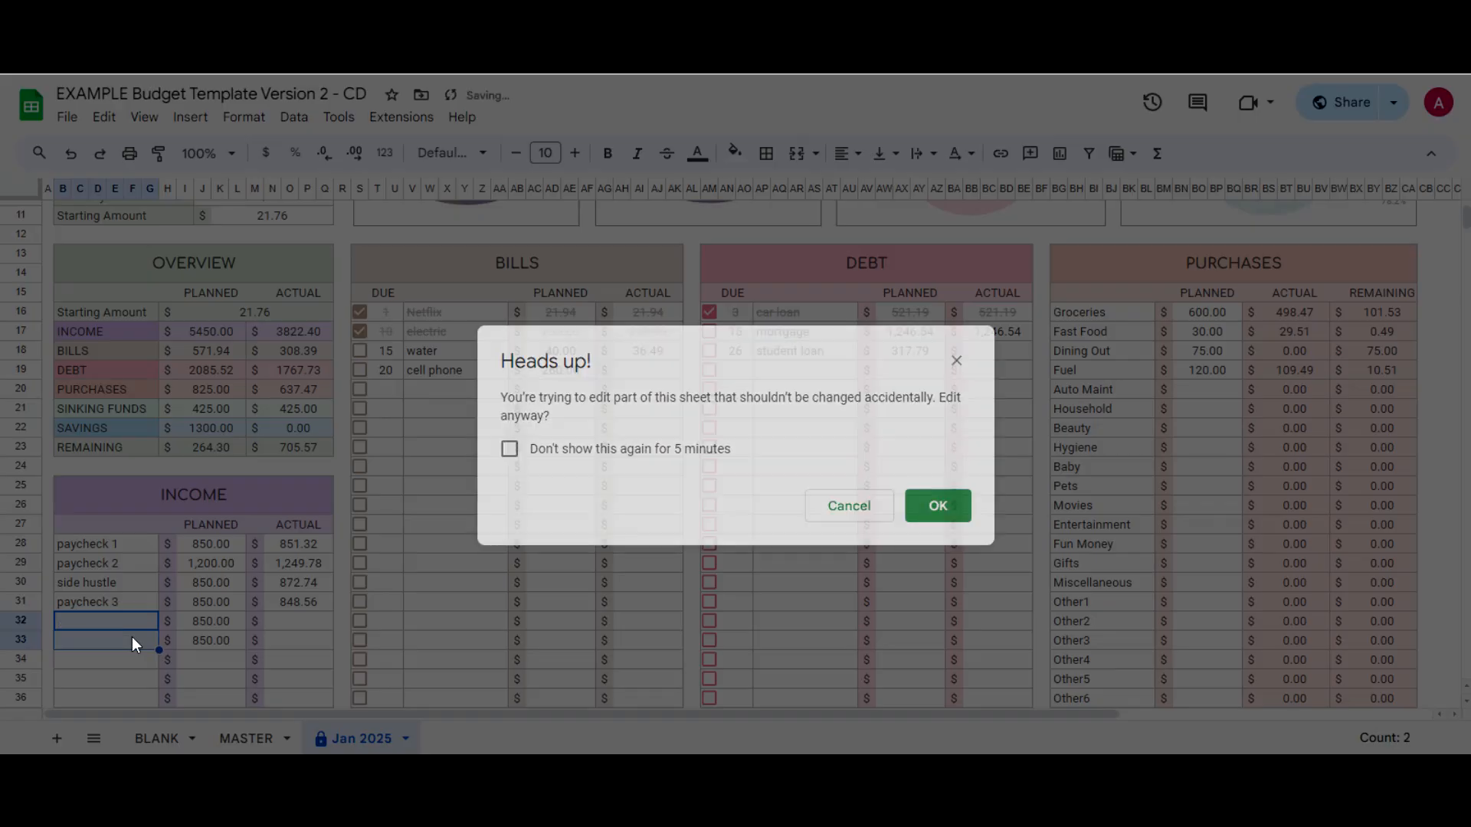
{"action": "key", "text": "Return"}
{"action": "key", "text": "Right"}
{"action": "key", "text": "Right"}
{"action": "key", "text": "shift+Down"}
{"action": "key", "text": "Delete"}
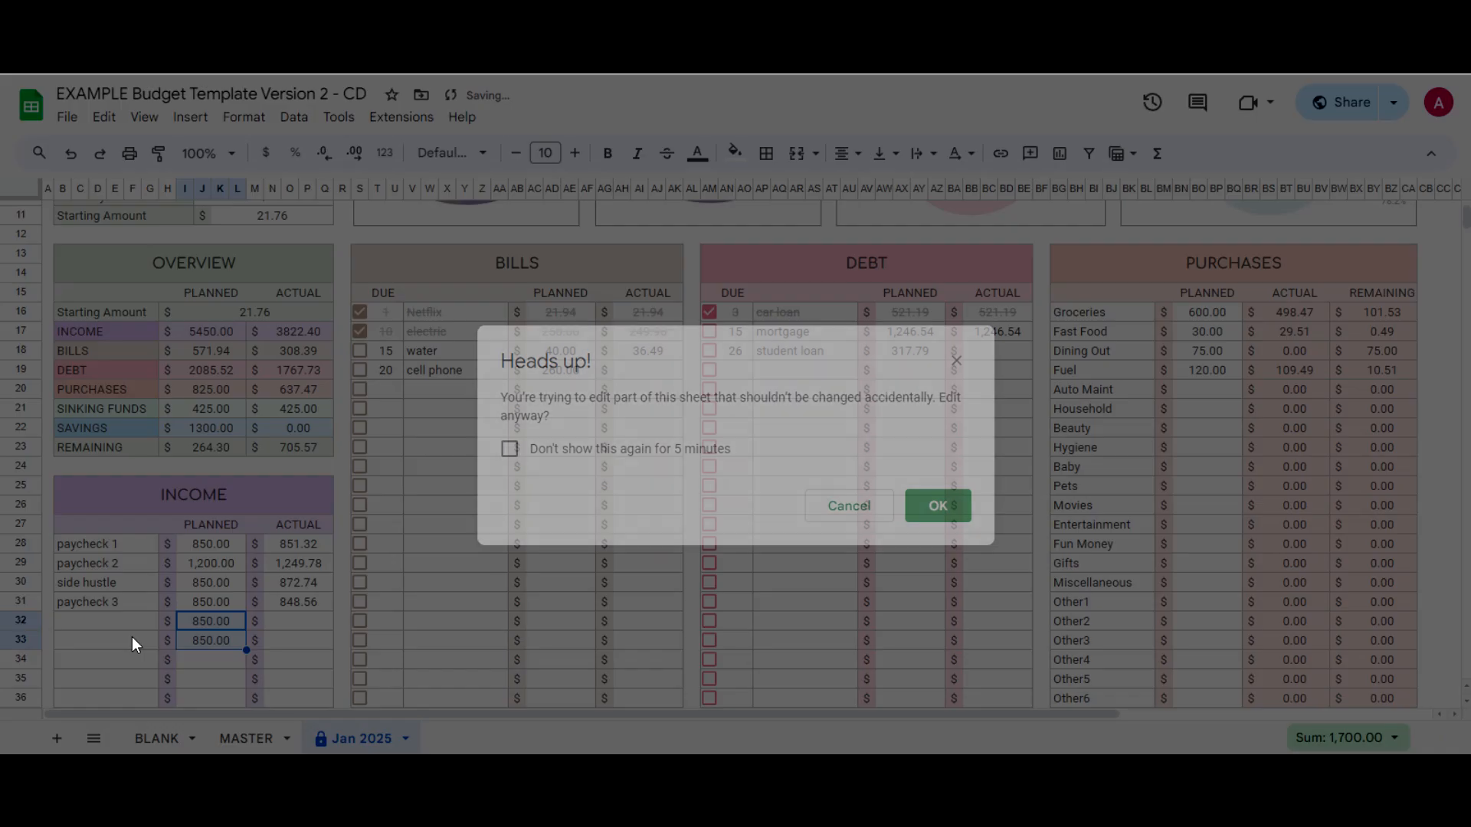
{"action": "key", "text": "Return"}
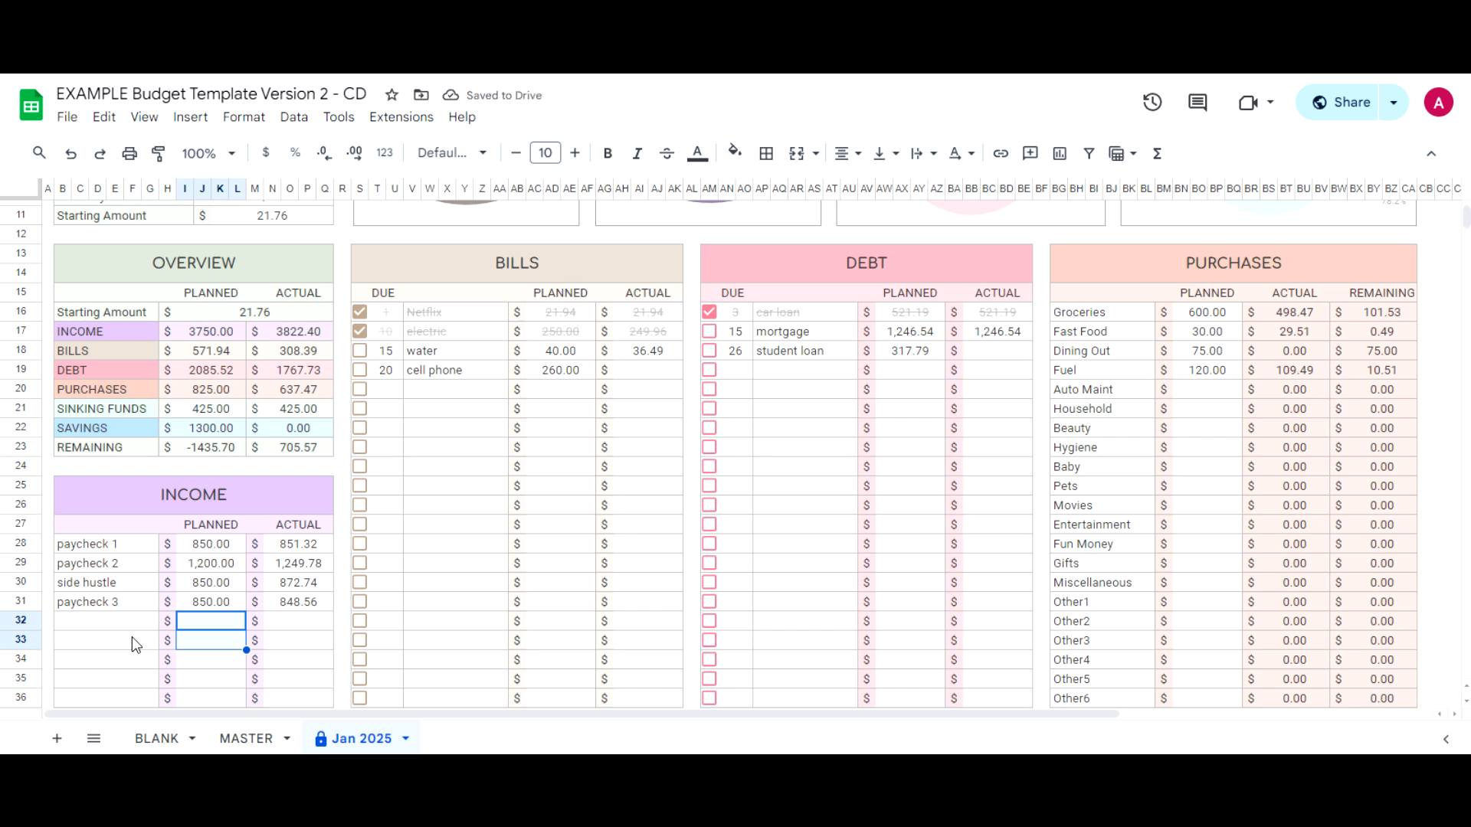
Undo the removal of the paycheck 4 and paycheck 5 names and planned amounts.
{"action": "key", "text": "ctrl+z"}
{"action": "key", "text": "ctrl+z"}
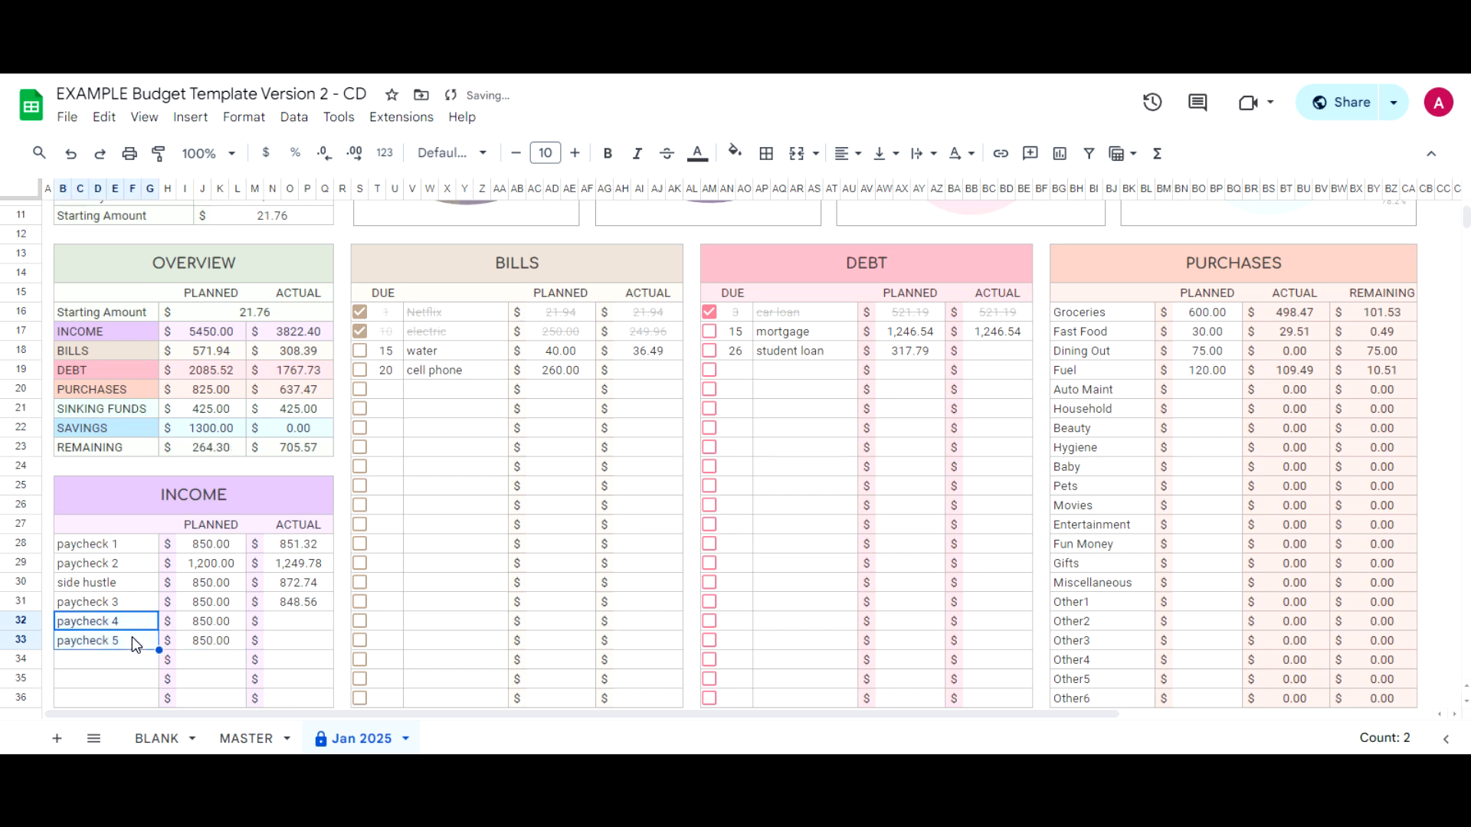
Unmark the electric bill as paid in BILLS, accepting the protected-sheet edit and suppressing its warning for 5 minutes.
{"action": "left_click", "coordinate": [445, 431]}
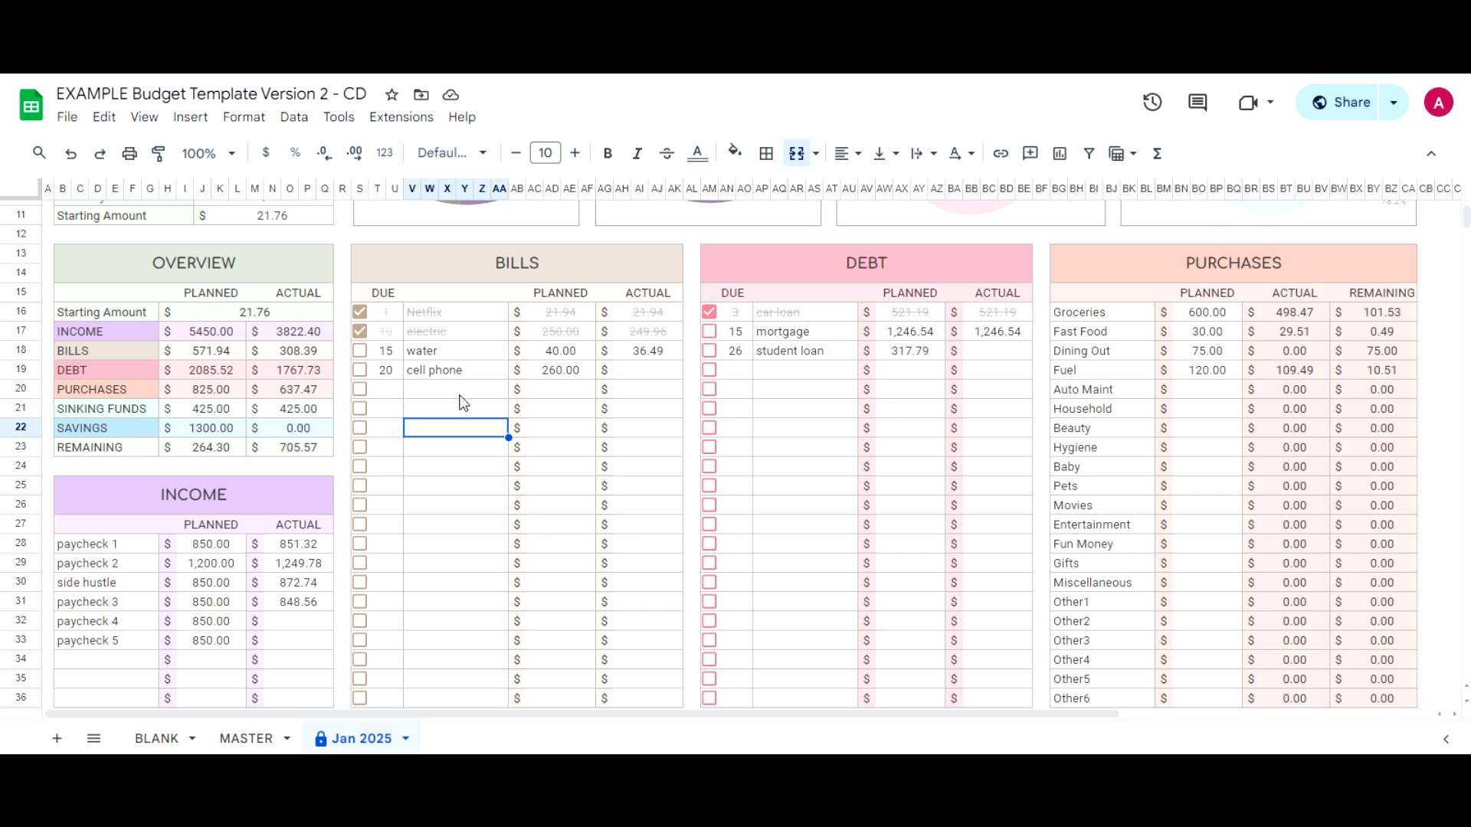
{"action": "left_click", "coordinate": [360, 331]}
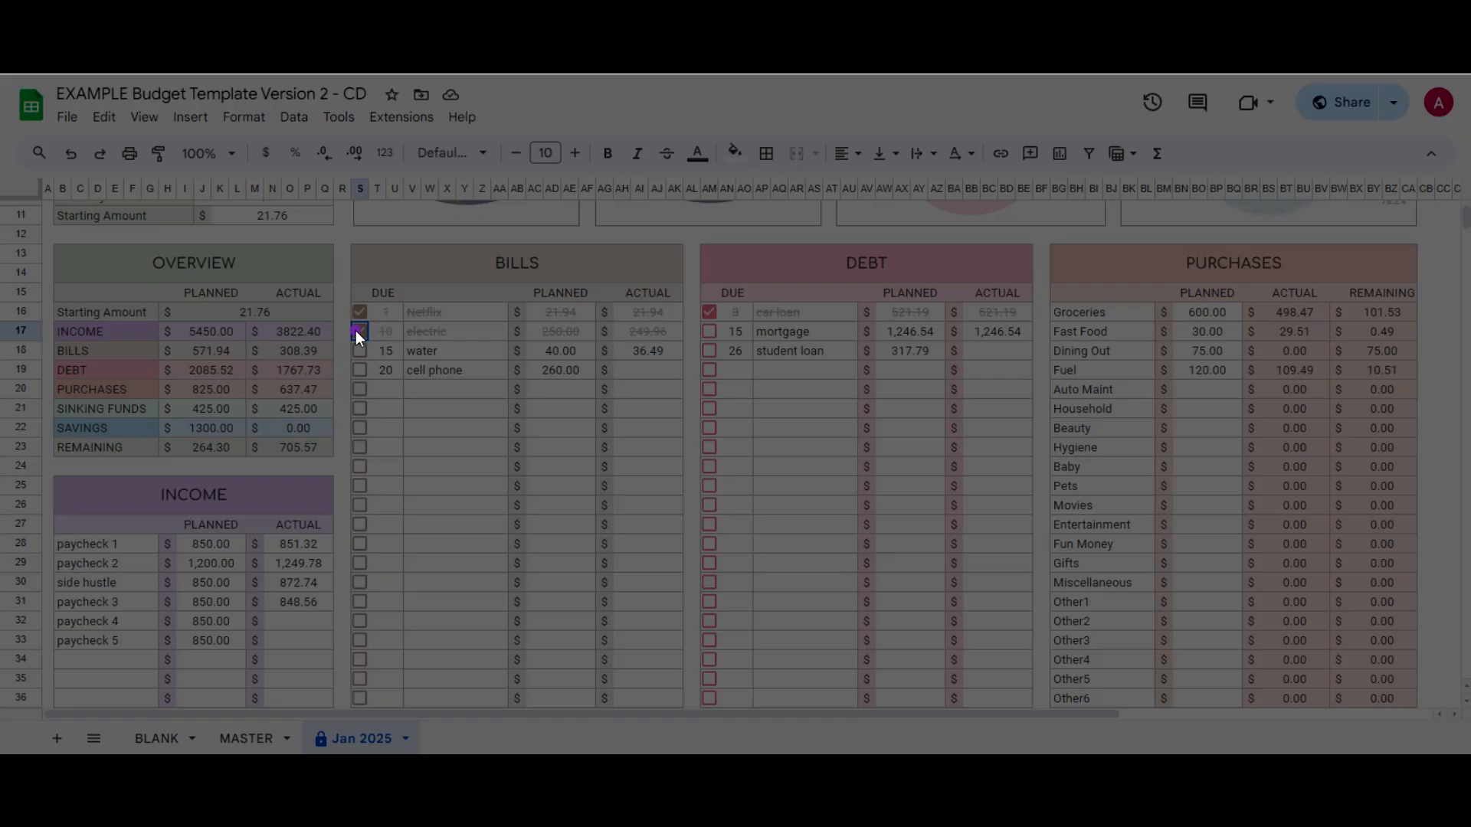
{"action": "left_click_drag", "start_coordinate": [356, 329], "coordinate": [513, 463]}
{"action": "left_click", "coordinate": [509, 450]}
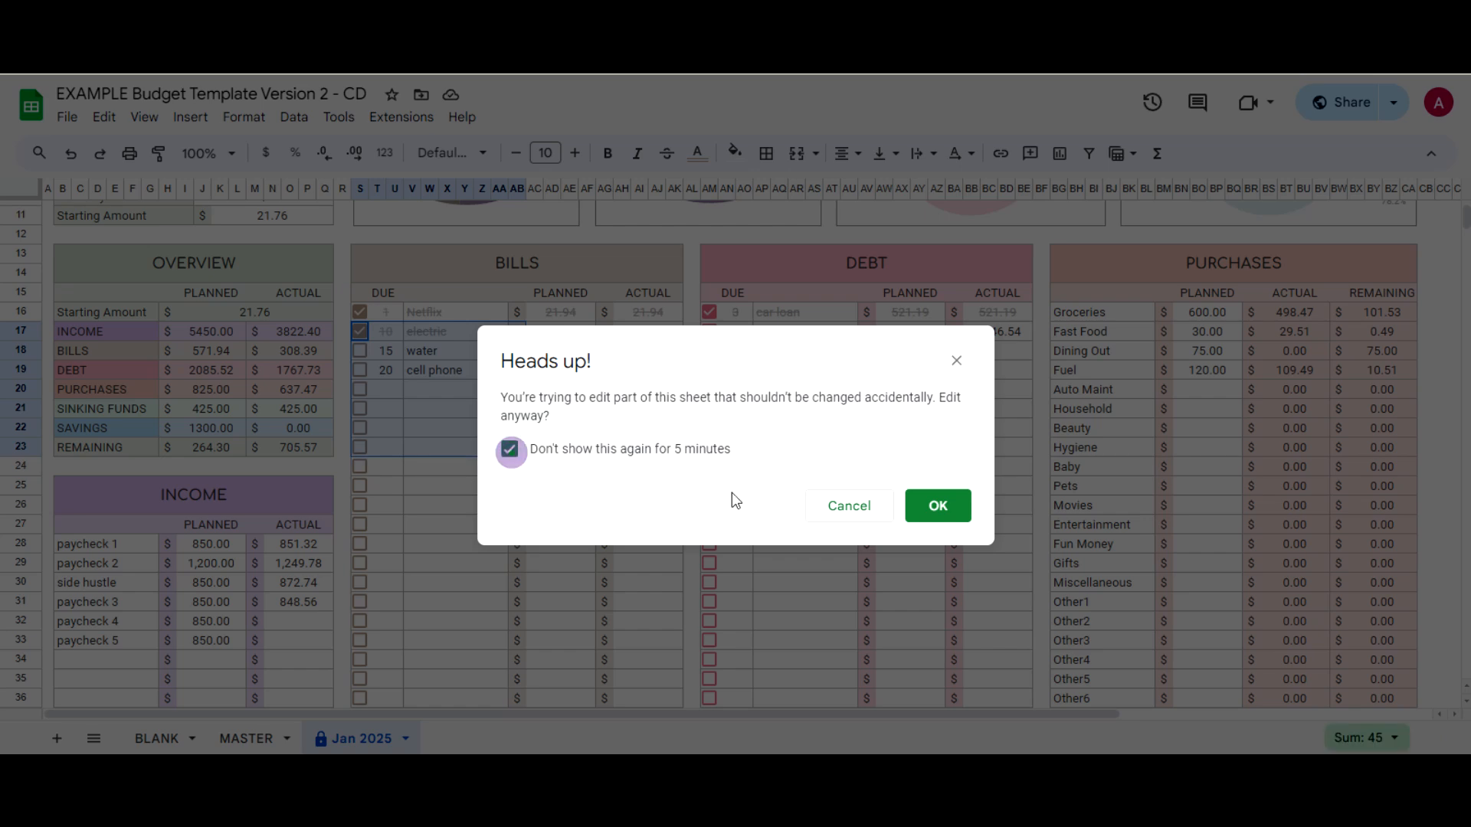
{"action": "left_click", "coordinate": [938, 506]}
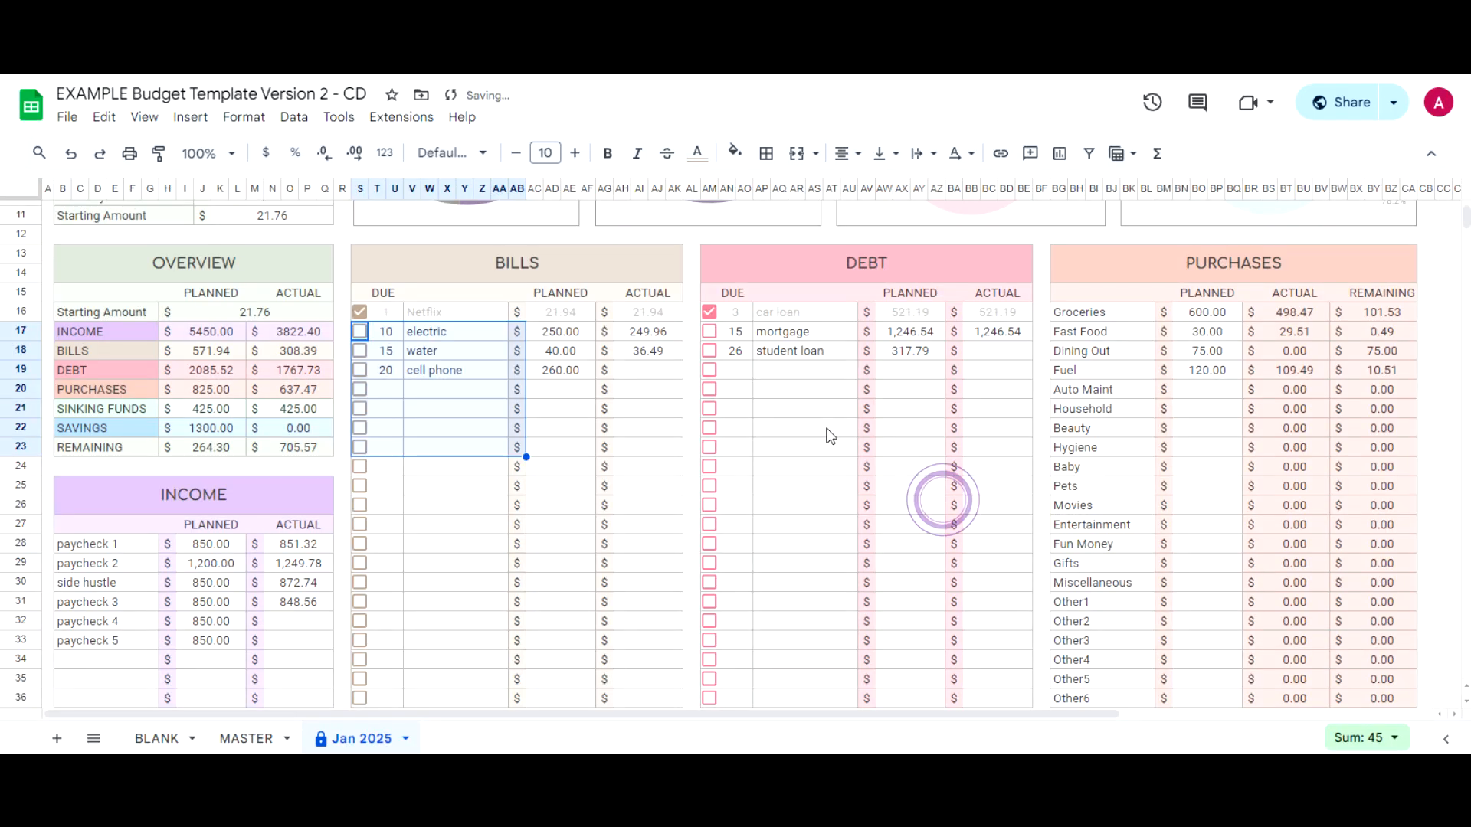
Review the electric bill's name and actual amount in BILLS and mark the bill as paid again.
{"action": "left_click", "coordinate": [427, 332]}
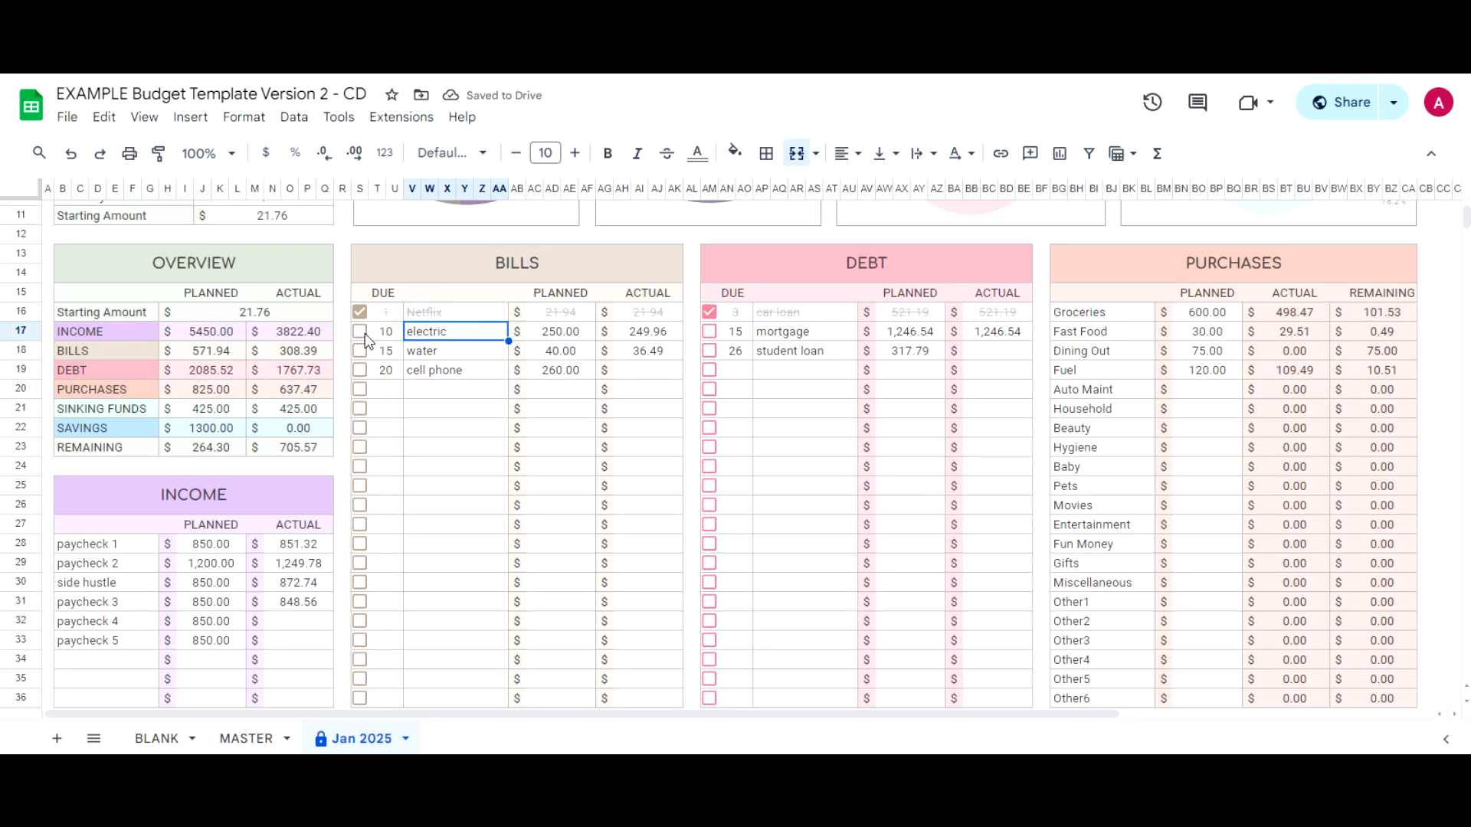
{"action": "left_click", "coordinate": [659, 333]}
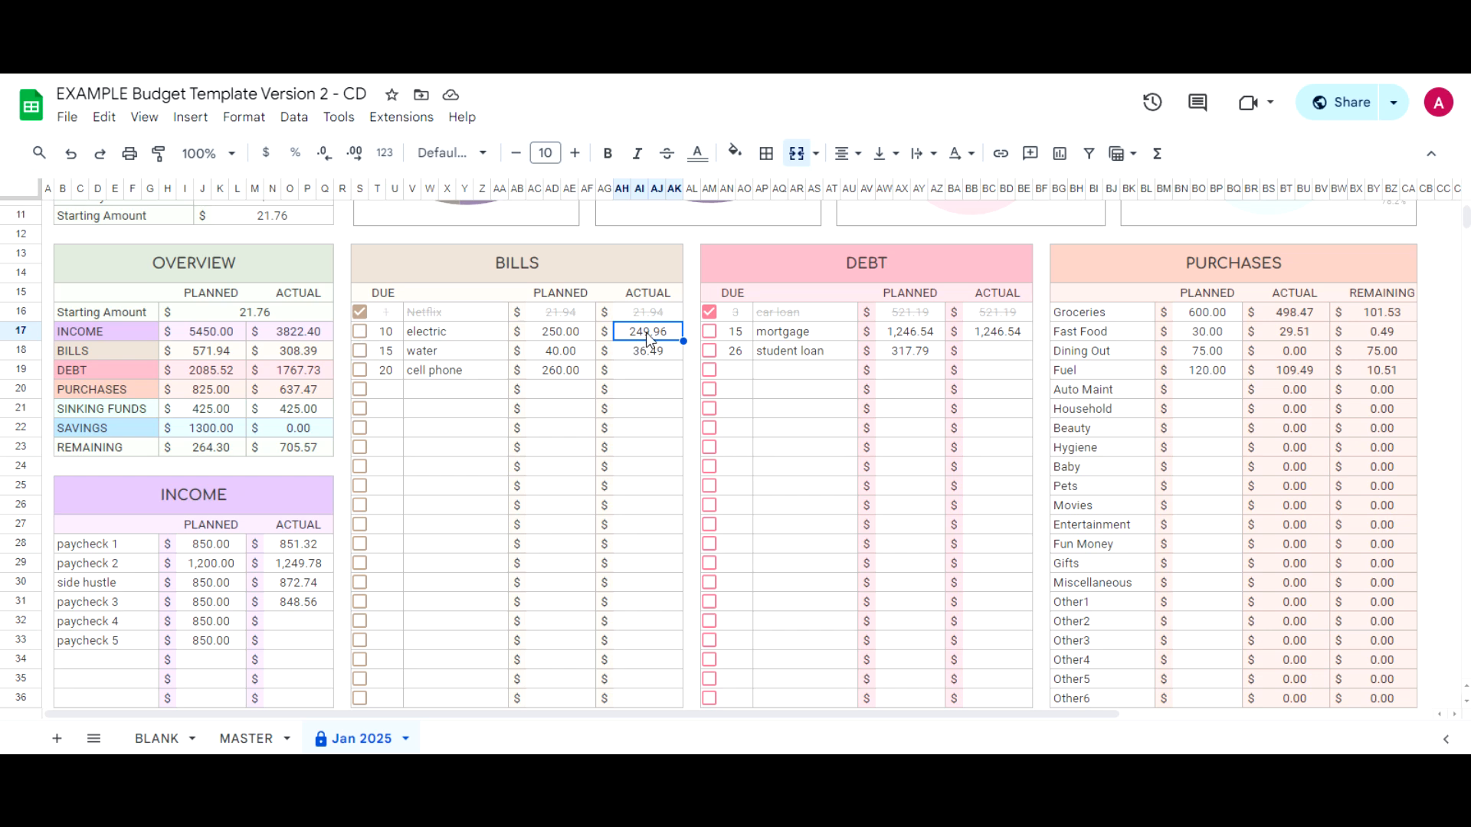
{"action": "left_click", "coordinate": [360, 331]}
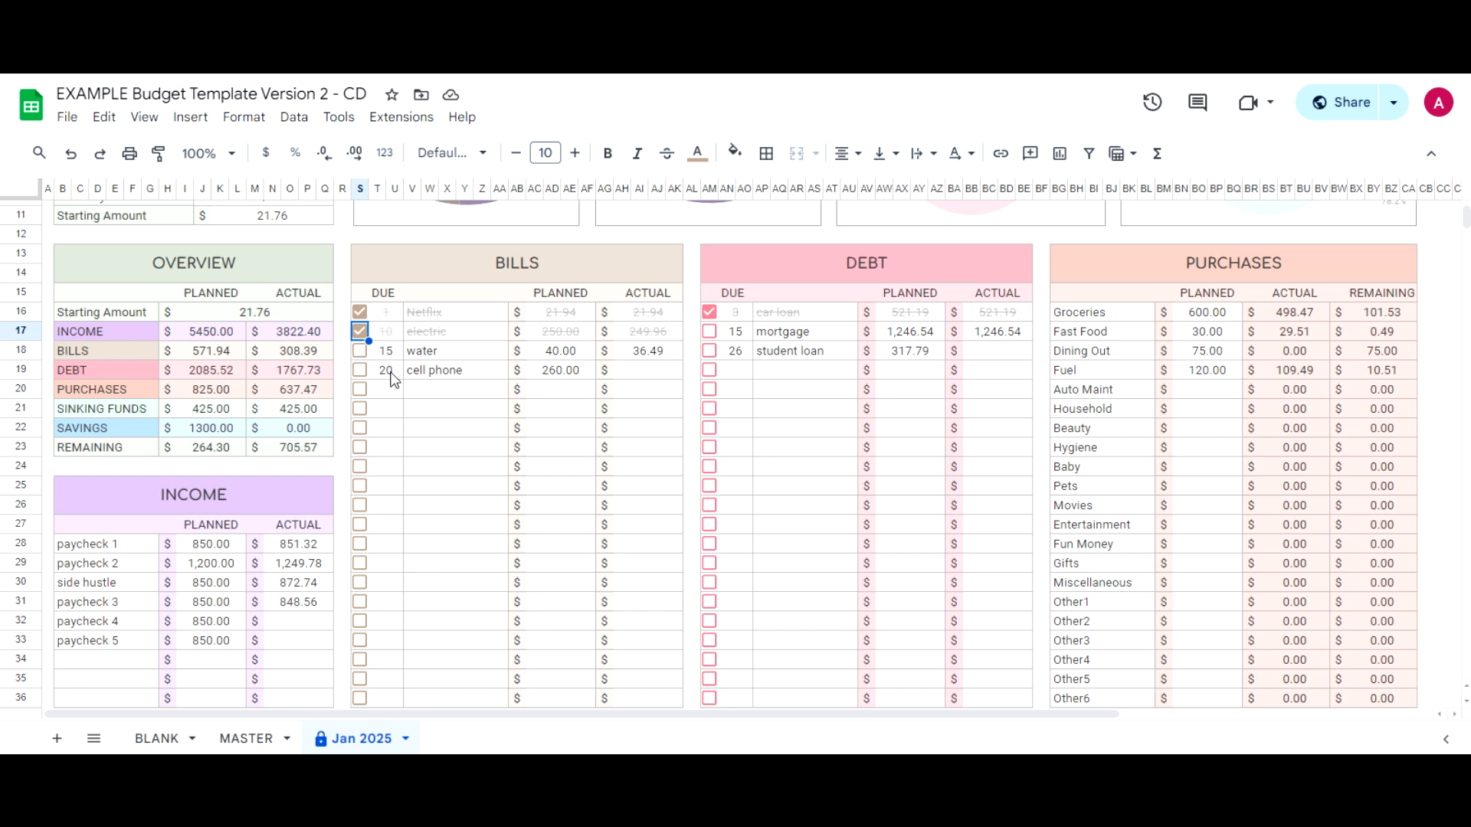
Examine the cell phone bill's actual amount field and the Left to Spend chart.
{"action": "left_click", "coordinate": [631, 373]}
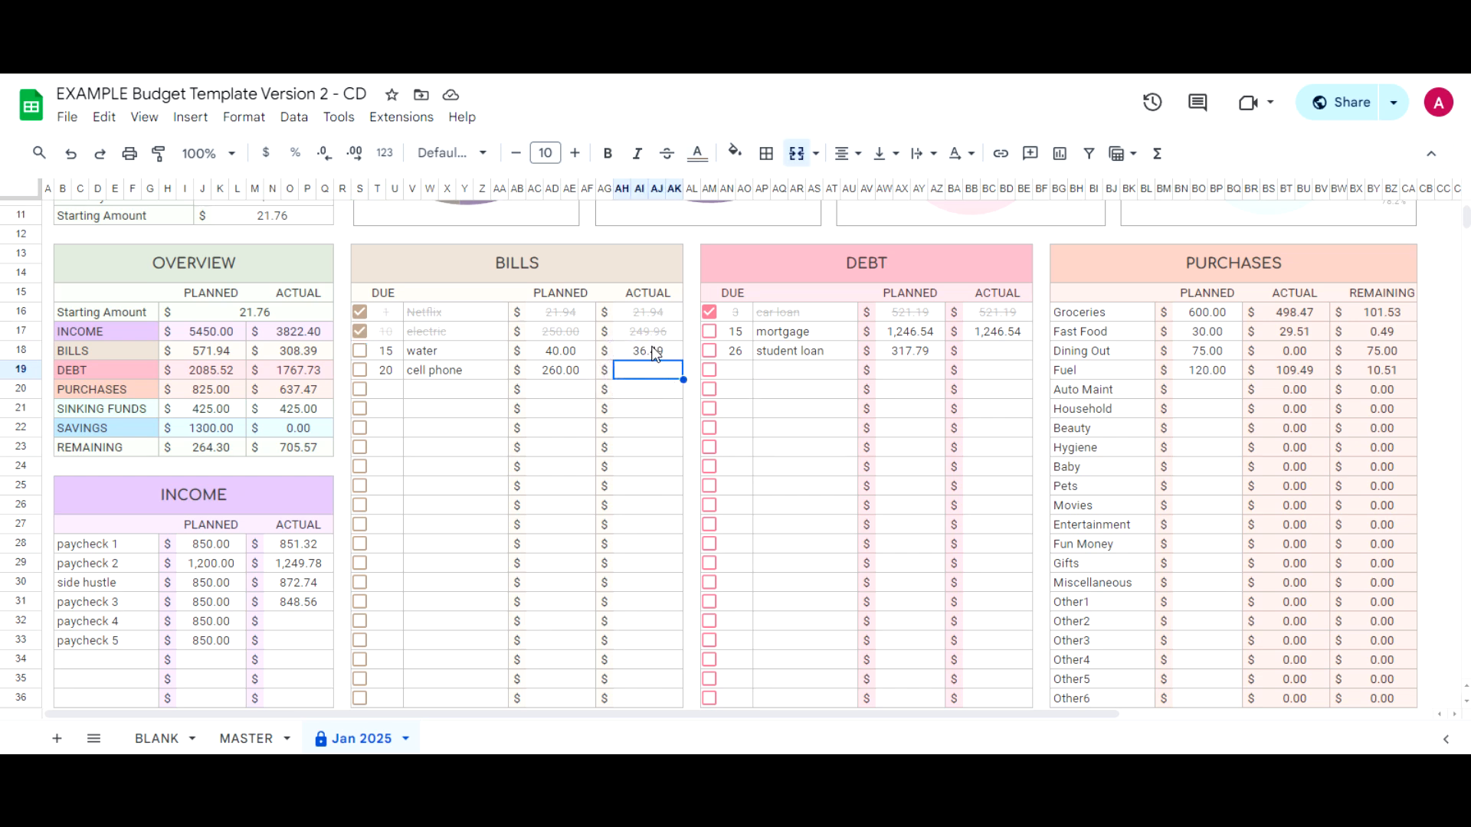
{"action": "scroll", "coordinate": [657, 382], "scroll_direction": "up", "scroll_amount": 3}
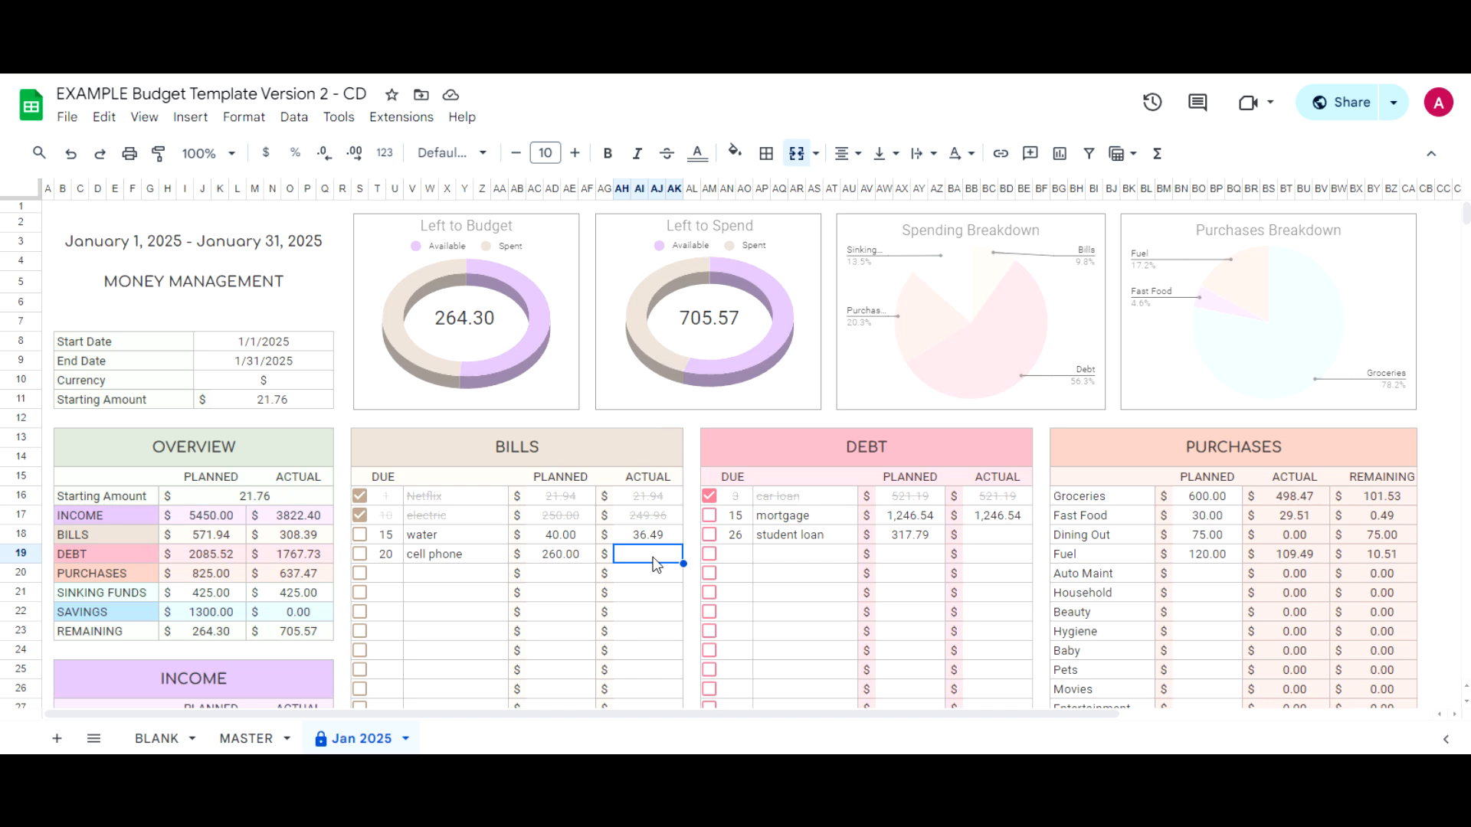
{"action": "left_click", "coordinate": [711, 225]}
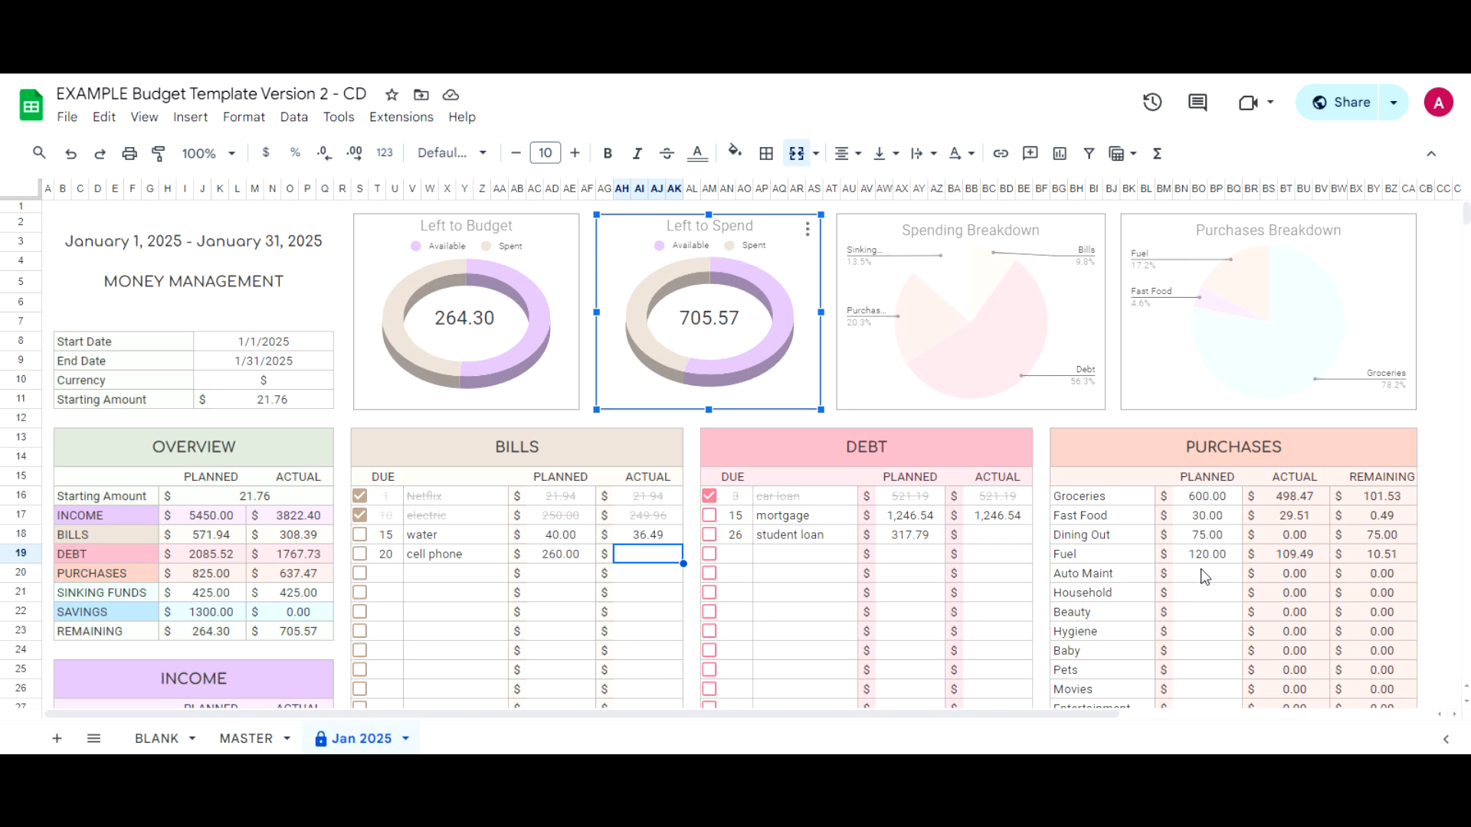
Compare the actual and remaining amounts in the PURCHASES budget section with the dated entries in the purchase log.
{"action": "left_click", "coordinate": [1291, 496]}
{"action": "left_click_drag", "start_coordinate": [1290, 497], "coordinate": [1342, 640]}
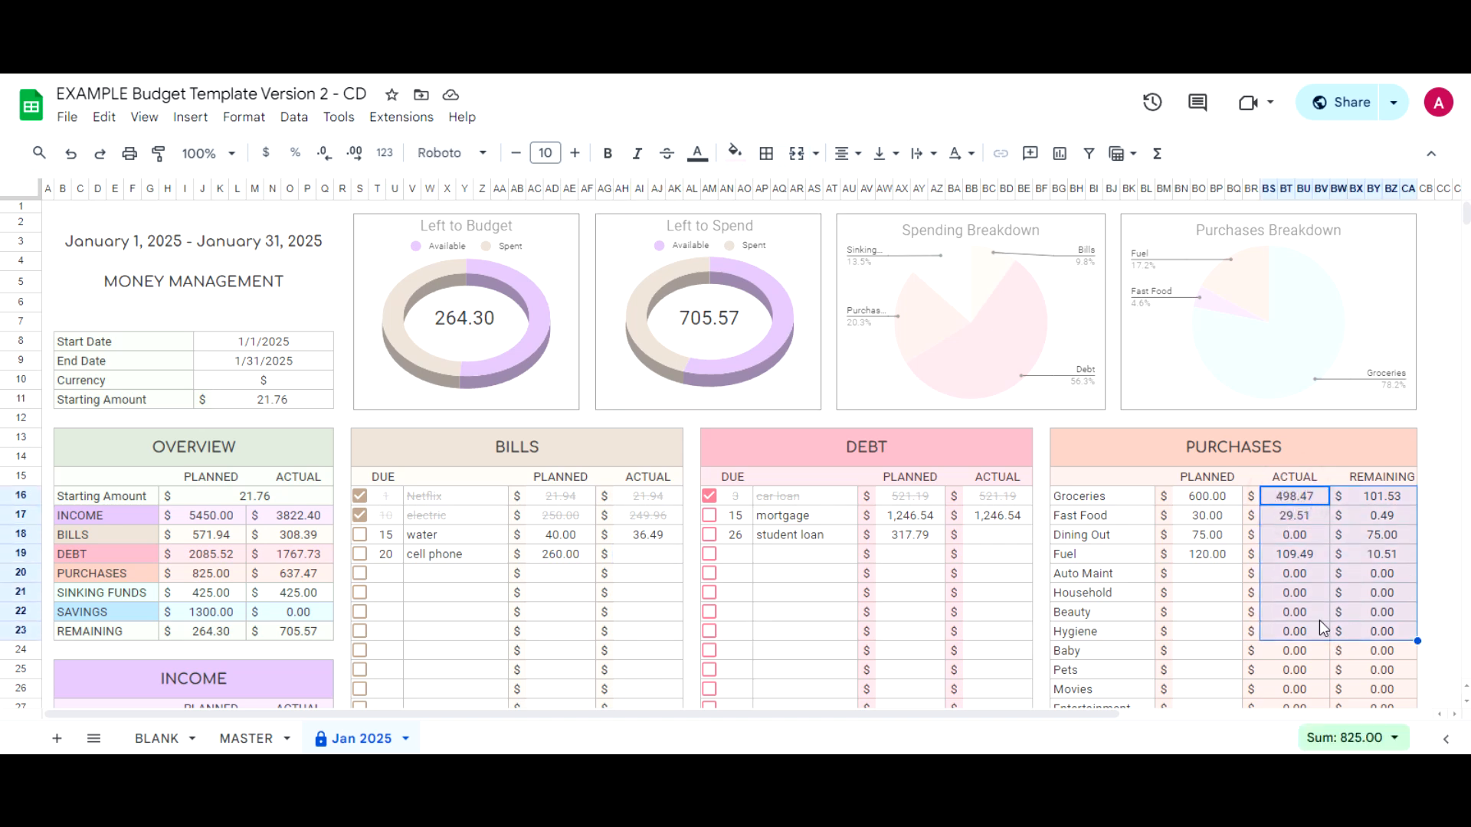
{"action": "scroll", "coordinate": [1221, 594], "scroll_direction": "down", "scroll_amount": 15}
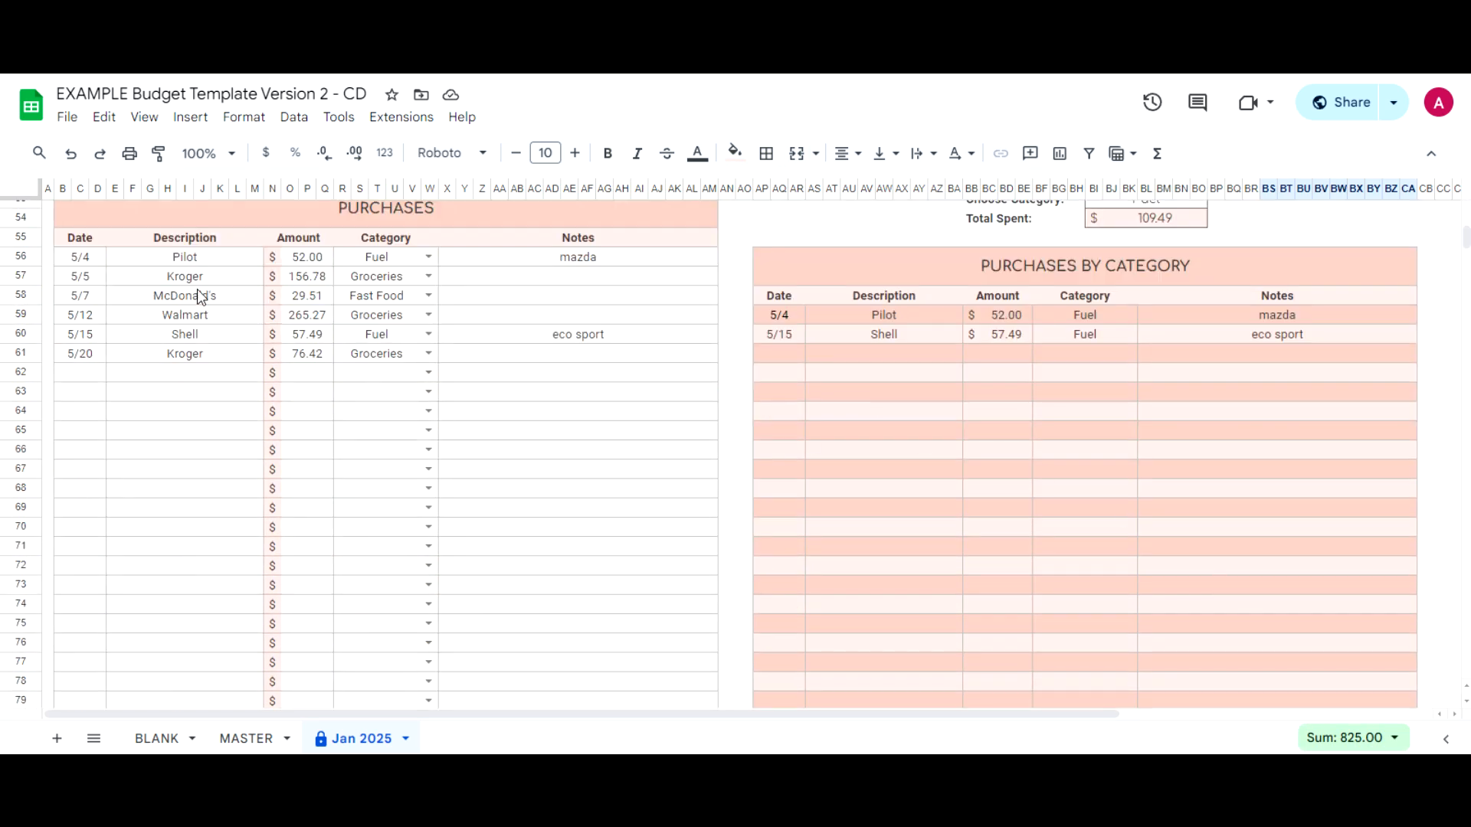
{"action": "scroll", "coordinate": [95, 264], "scroll_direction": "up", "scroll_amount": 2}
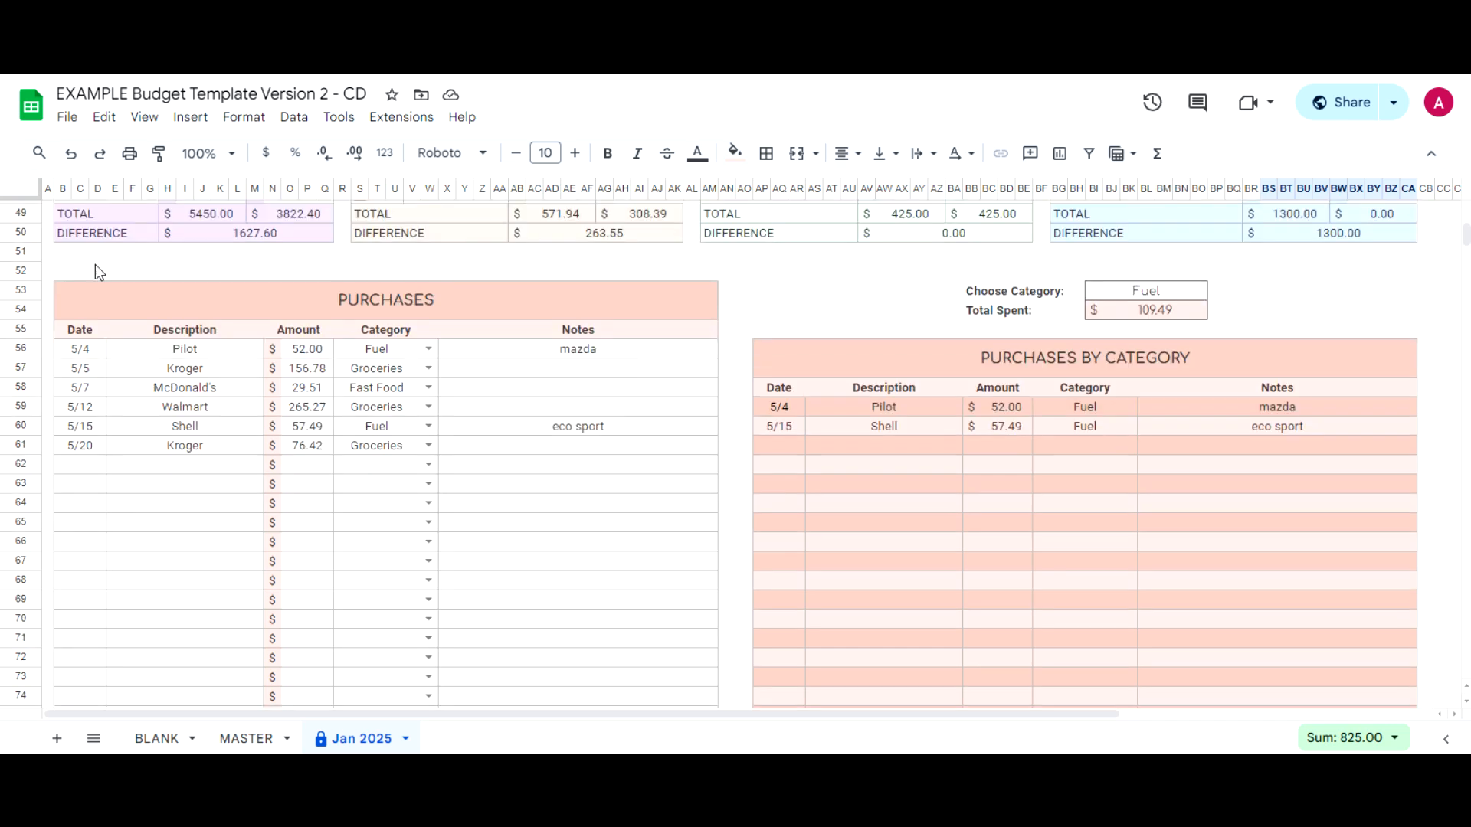
{"action": "left_click_drag", "start_coordinate": [77, 352], "coordinate": [153, 469]}
{"action": "scroll", "coordinate": [1234, 512], "scroll_direction": "up", "scroll_amount": 12}
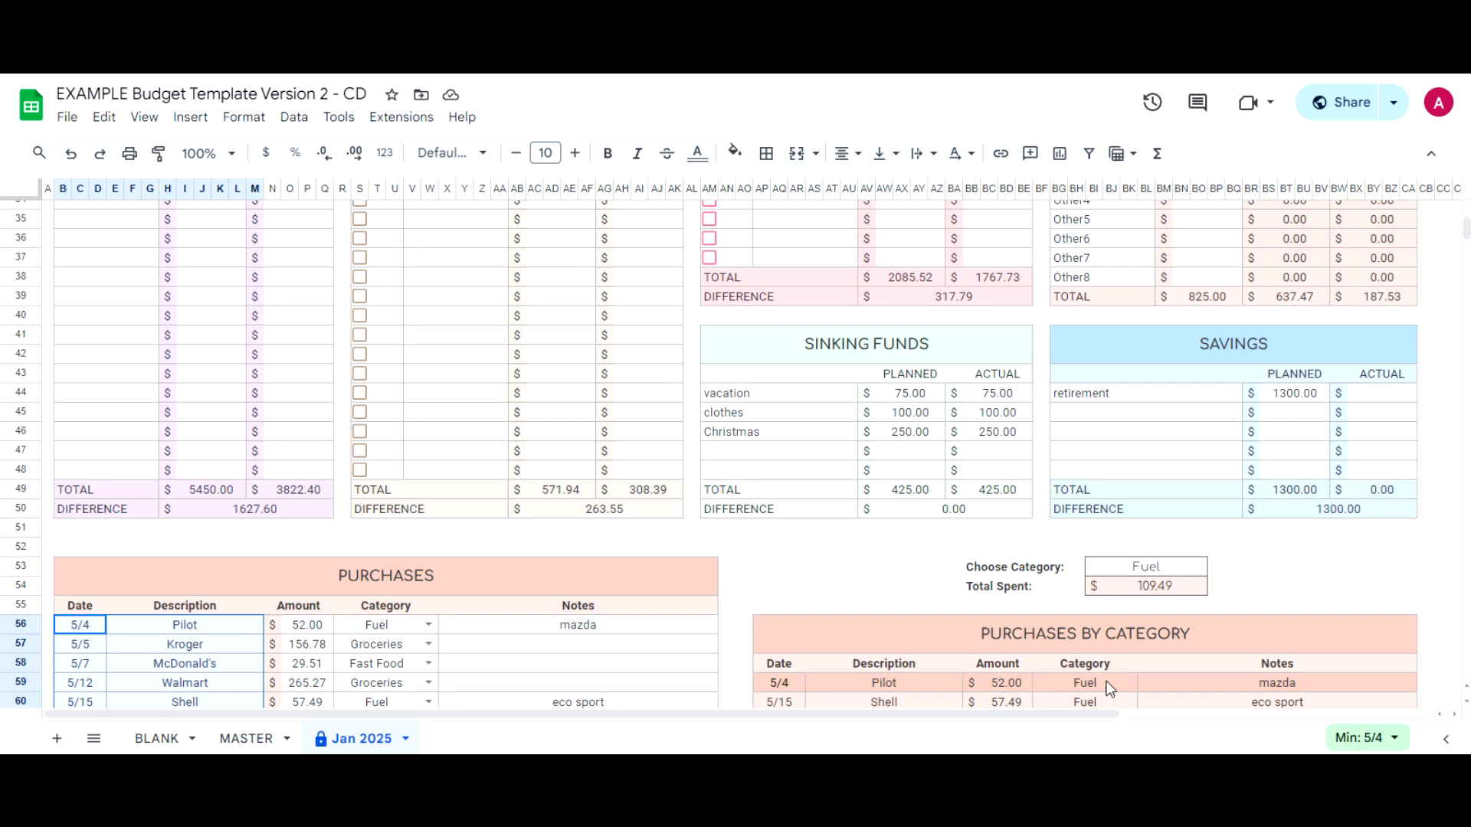
{"action": "left_click_drag", "start_coordinate": [1295, 313], "coordinate": [1361, 385]}
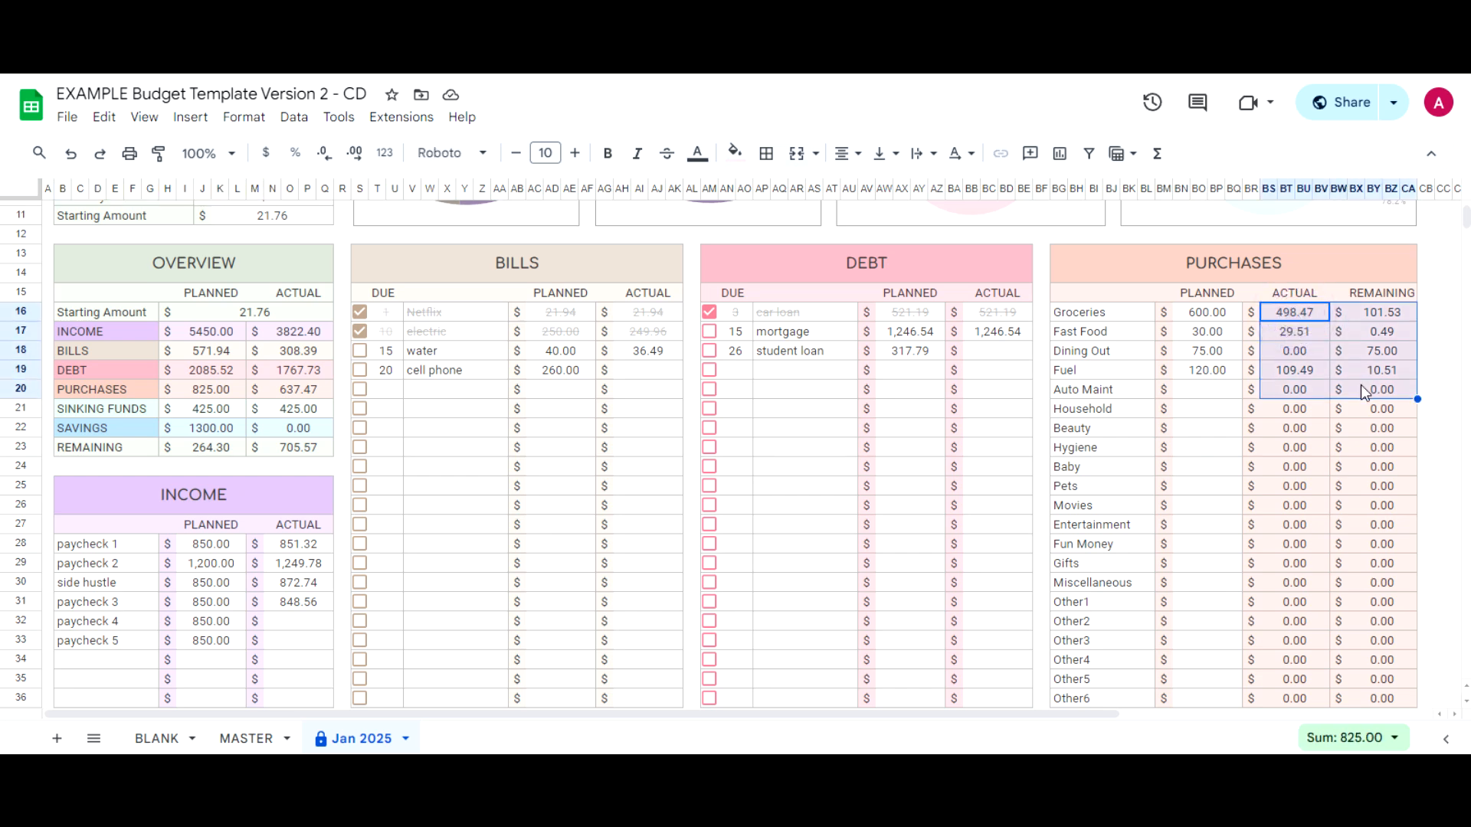
{"action": "left_click", "coordinate": [1359, 370]}
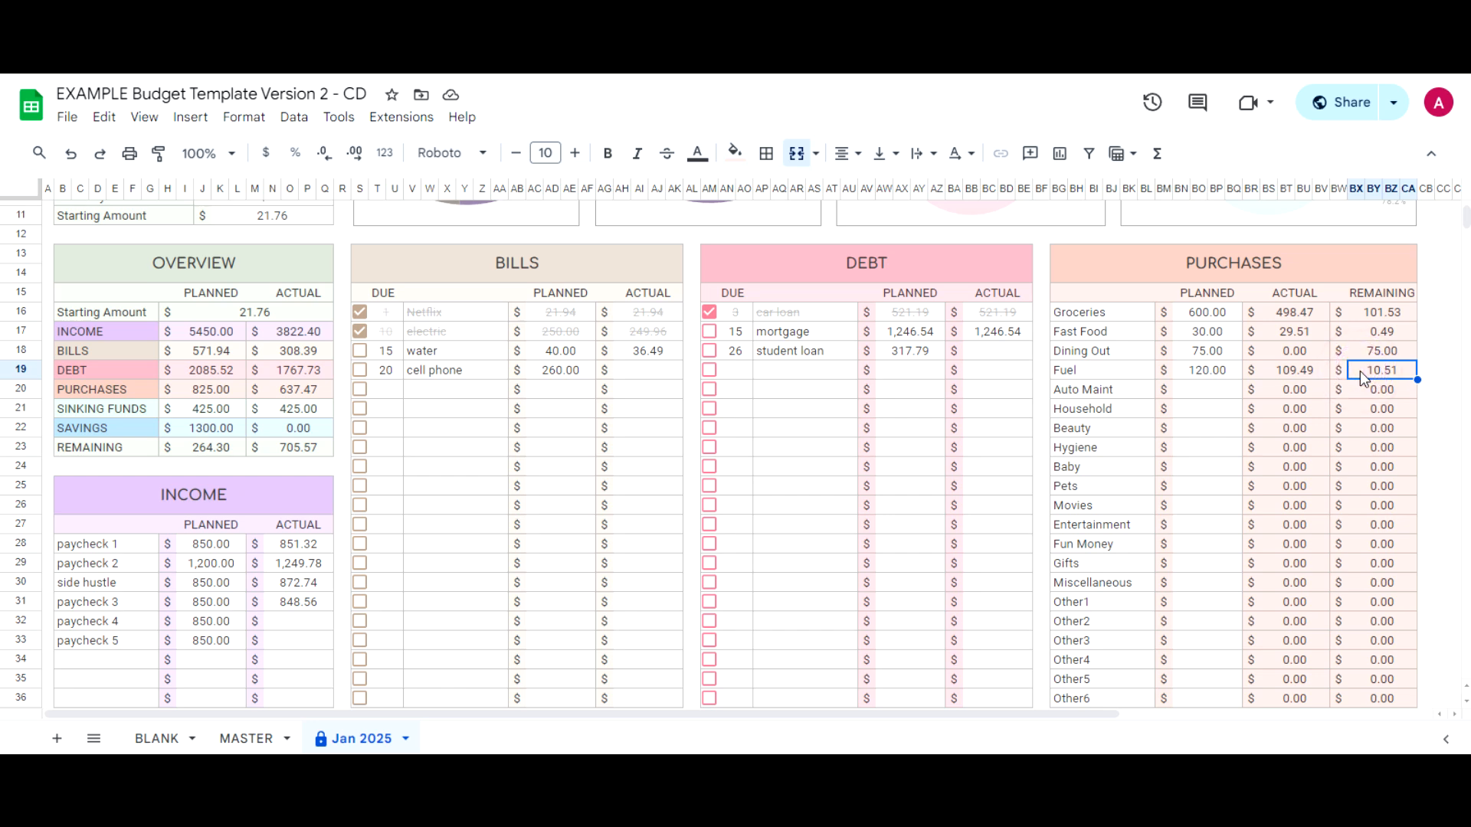
Examine the DIFFERENCE rows of the SINKING FUNDS, SAVINGS, DEBT and BILLS sections.
{"action": "scroll", "coordinate": [1359, 370], "scroll_direction": "down", "scroll_amount": 9}
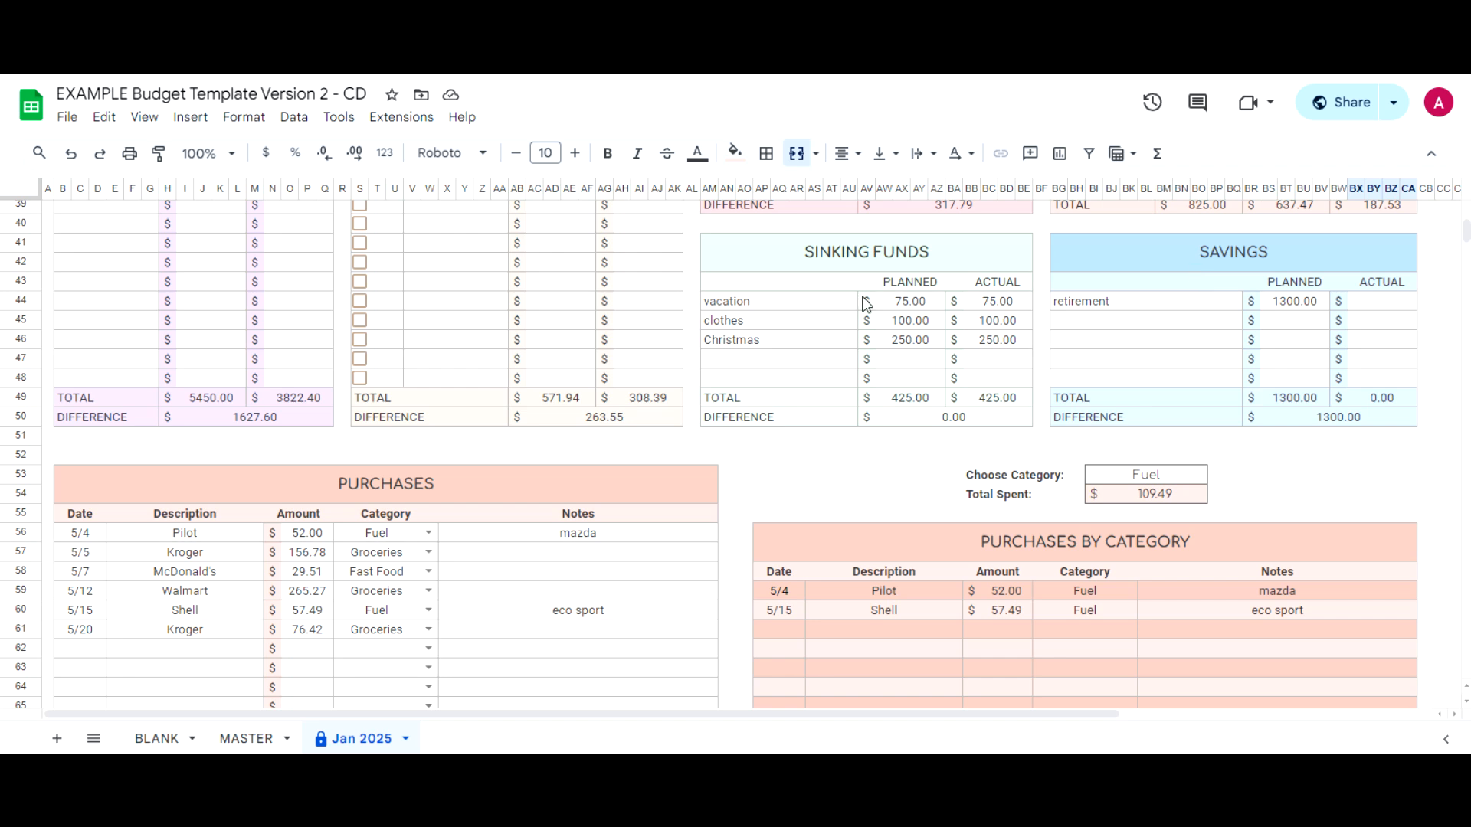
{"action": "left_click", "coordinate": [940, 413]}
{"action": "left_click", "coordinate": [1294, 424]}
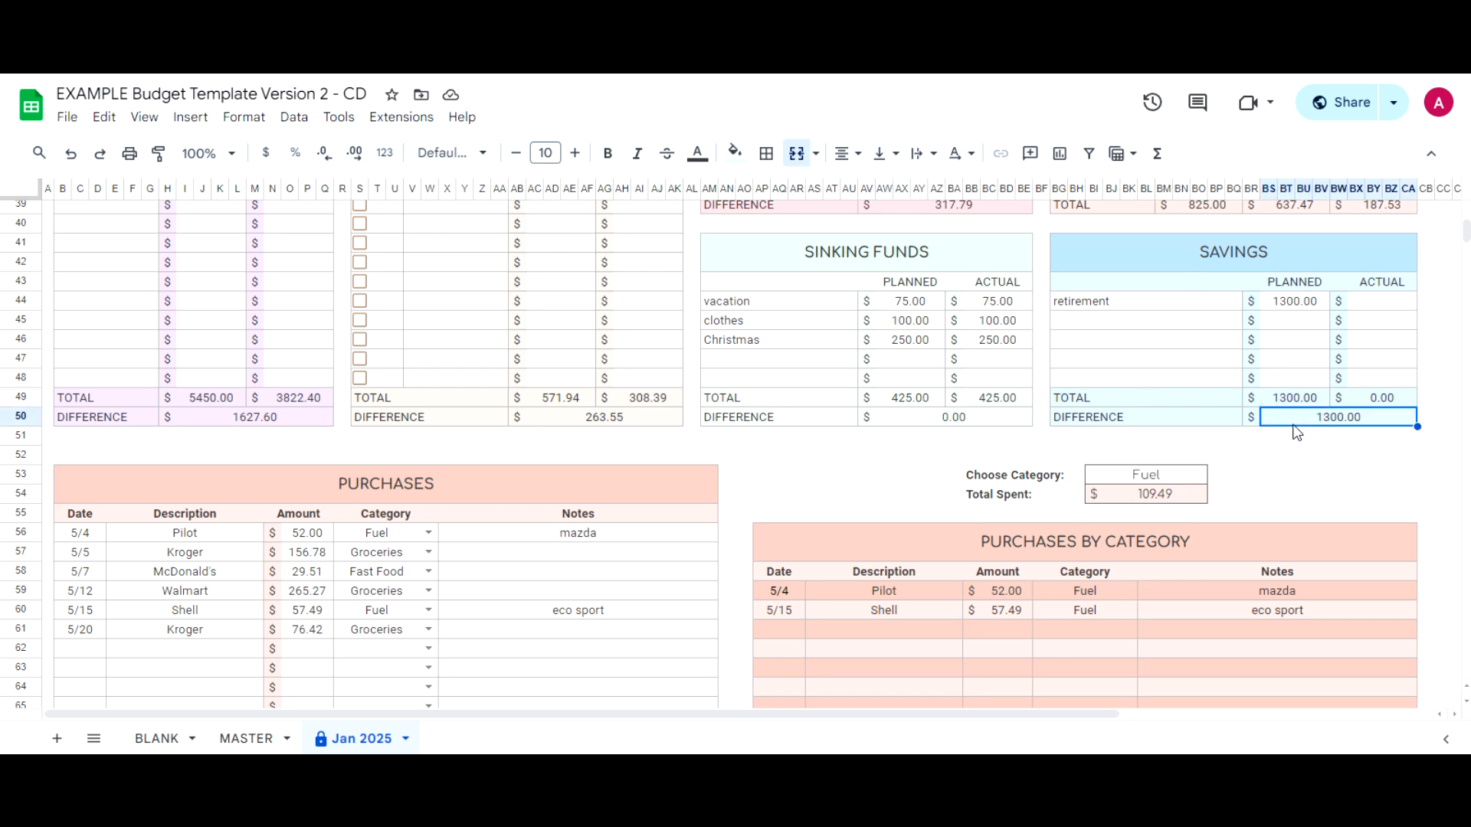
{"action": "scroll", "coordinate": [1295, 431], "scroll_direction": "up", "scroll_amount": 1}
{"action": "left_click", "coordinate": [958, 291]}
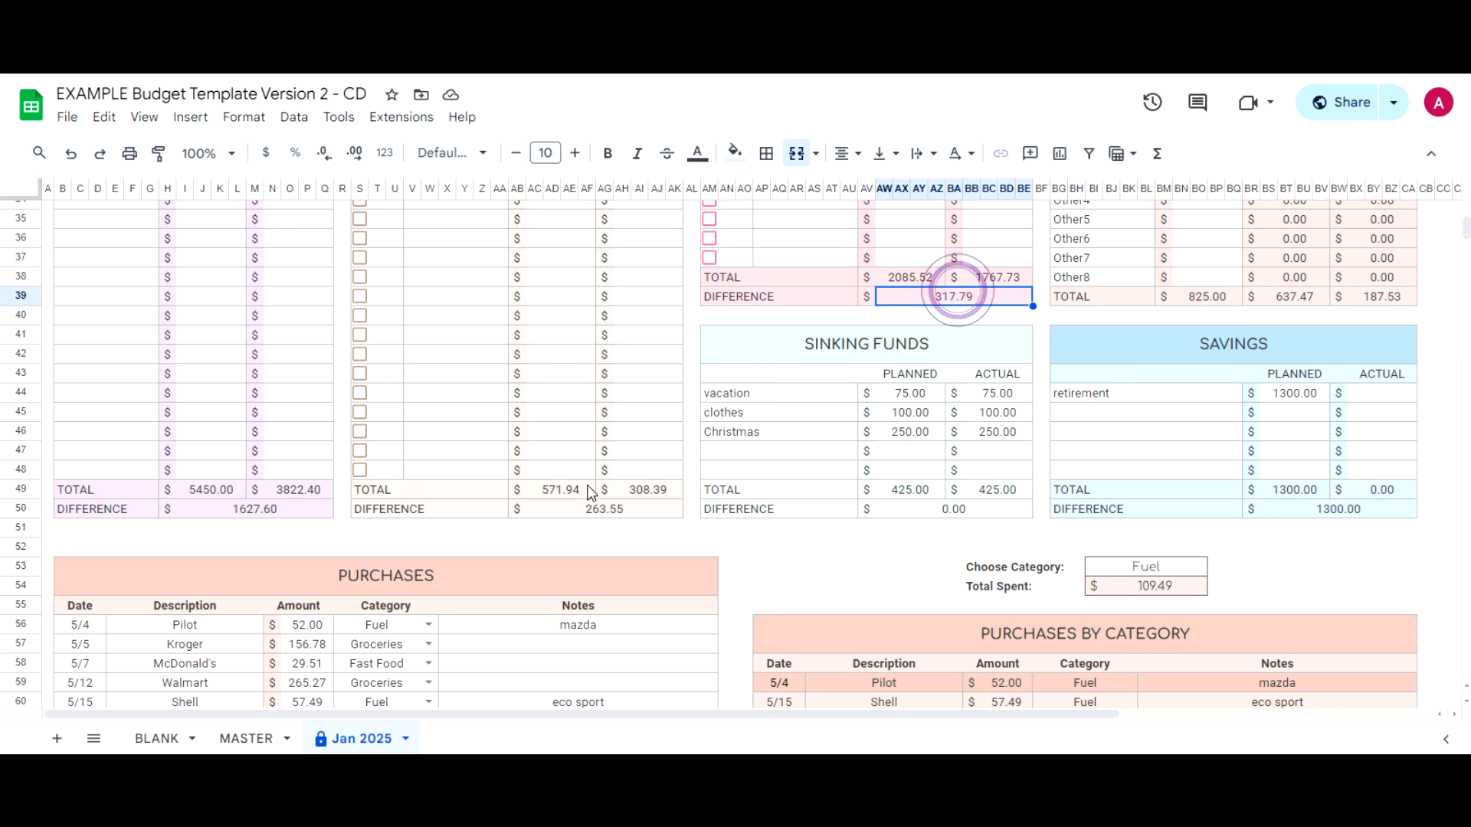
{"action": "left_click", "coordinate": [595, 511]}
{"action": "scroll", "coordinate": [941, 545], "scroll_direction": "down", "scroll_amount": 1}
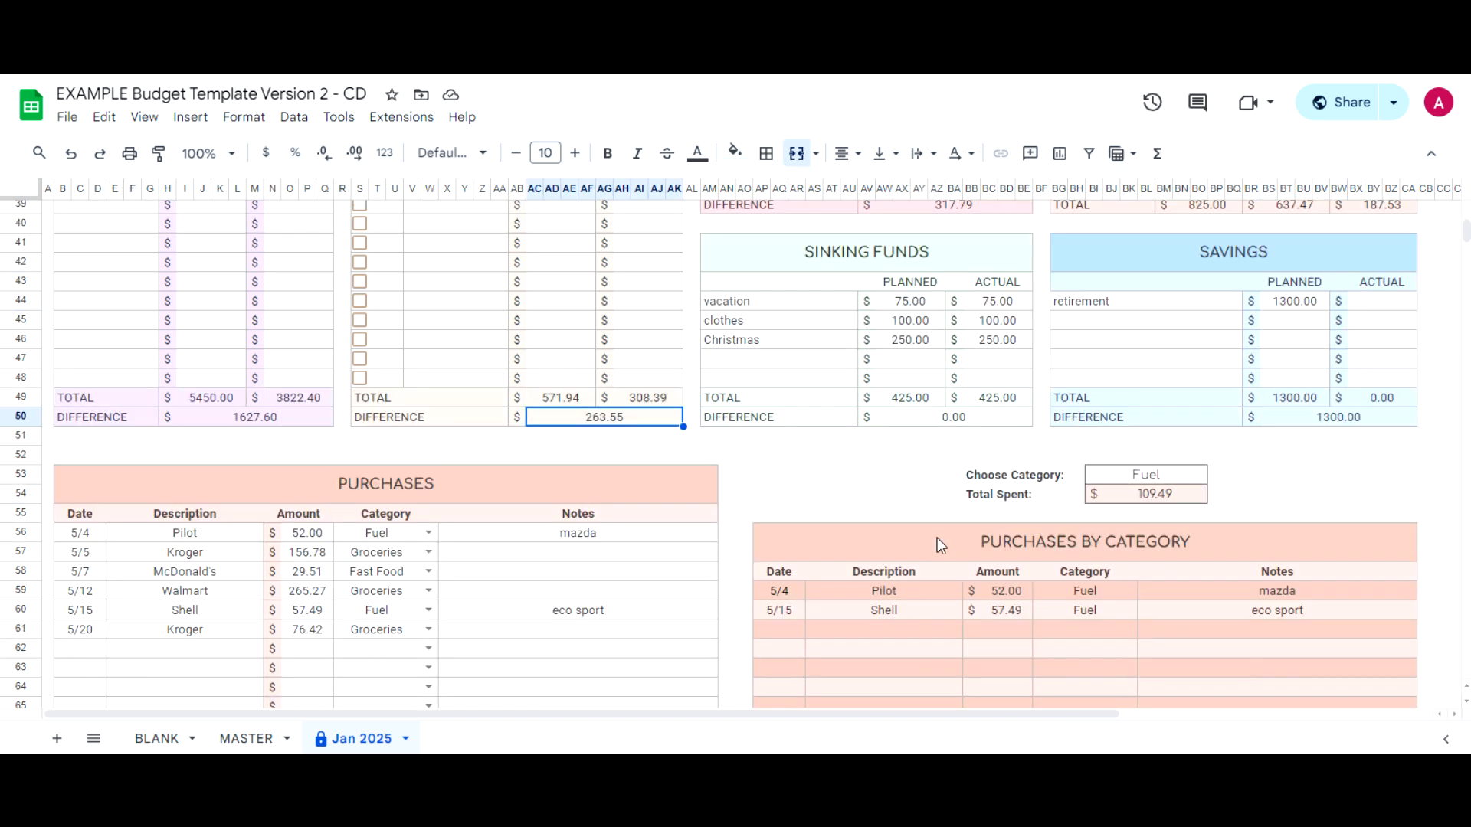
Set the Choose Category field above PURCHASES BY CATEGORY to Groceries.
{"action": "scroll", "coordinate": [937, 538], "scroll_direction": "down", "scroll_amount": 1}
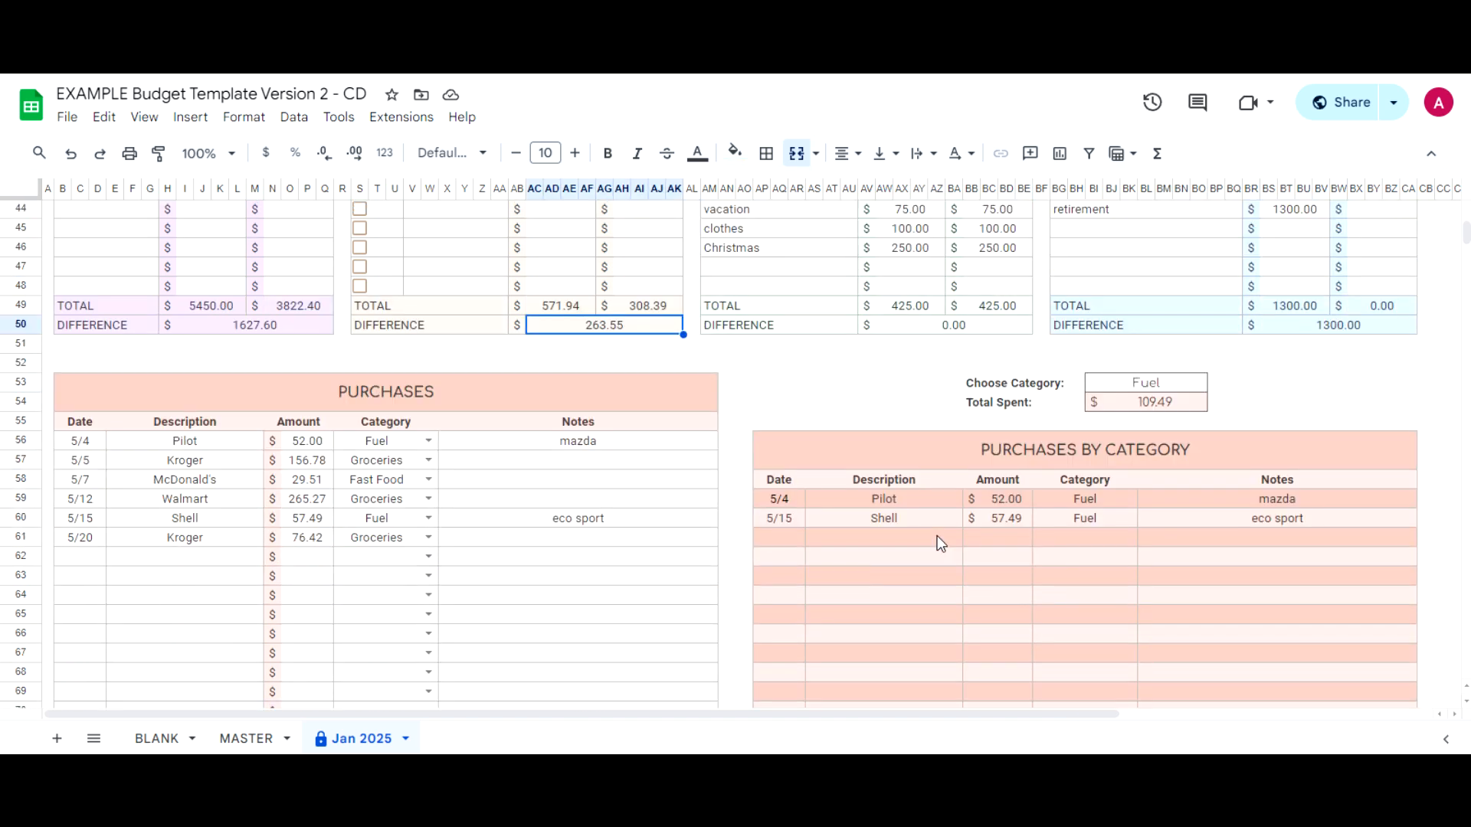
{"action": "scroll", "coordinate": [938, 538], "scroll_direction": "down", "scroll_amount": 1}
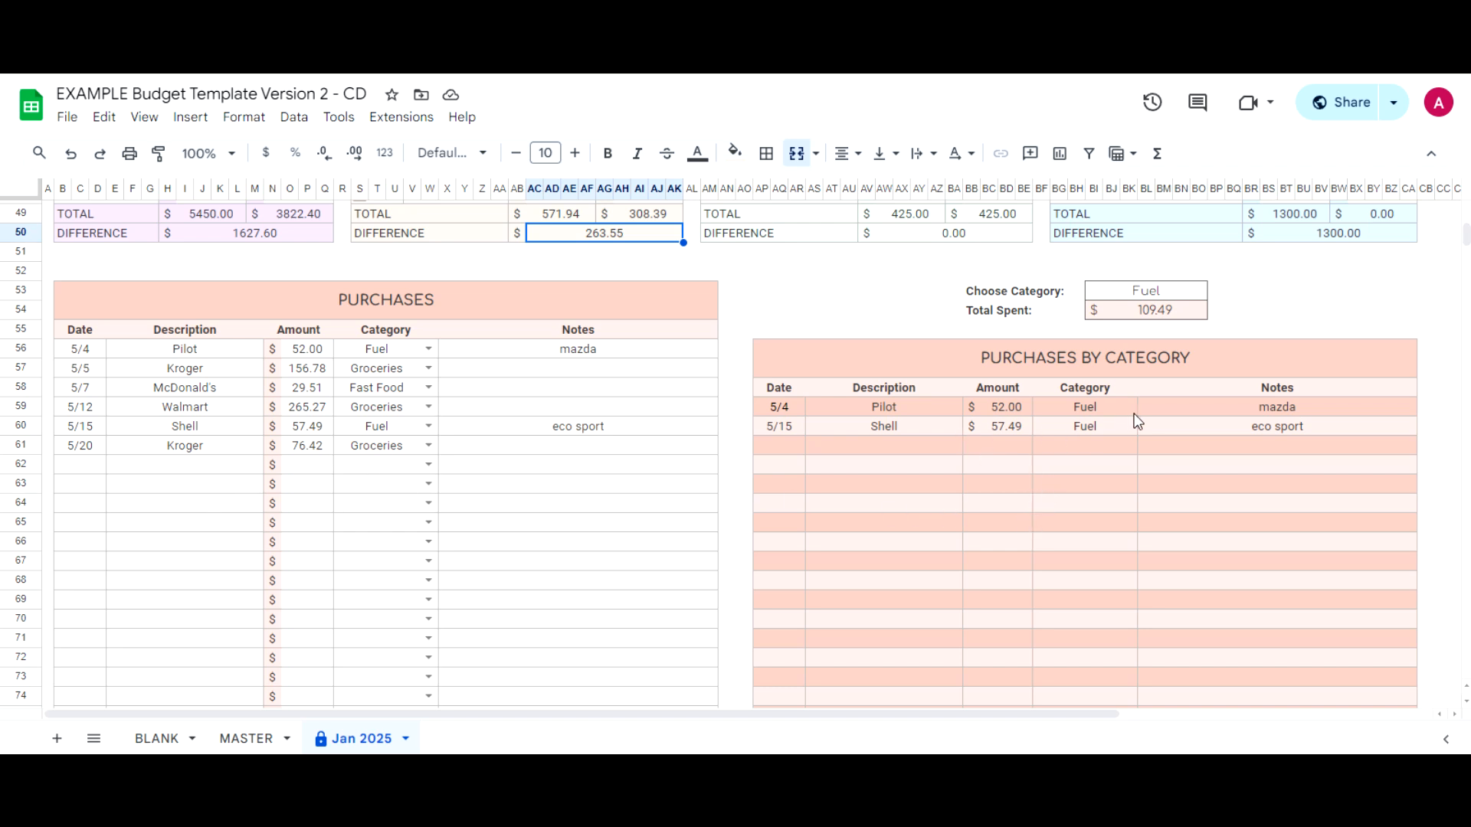
{"action": "left_click", "coordinate": [1182, 294]}
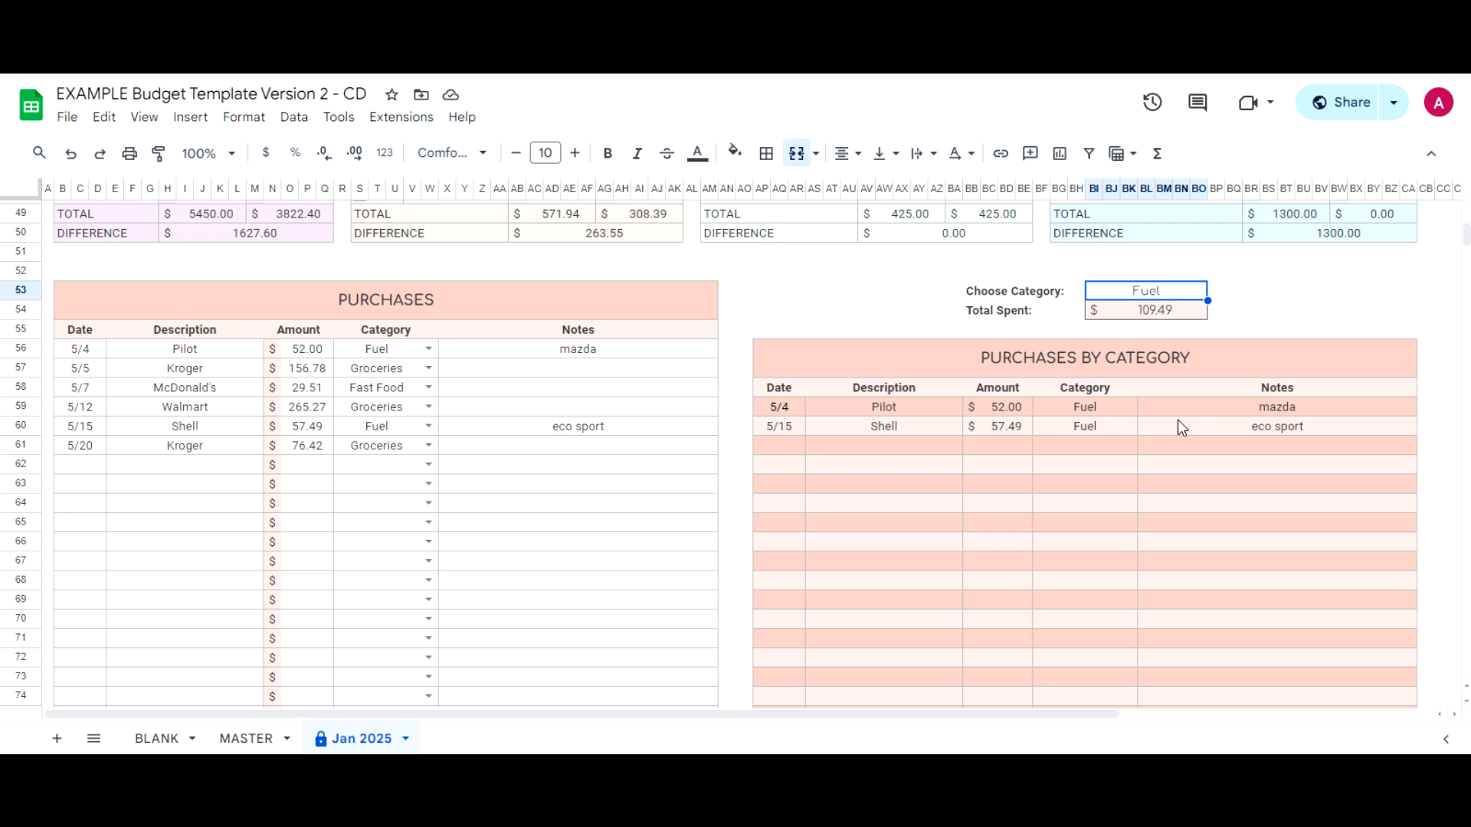
{"action": "type", "text": "Groceries"}
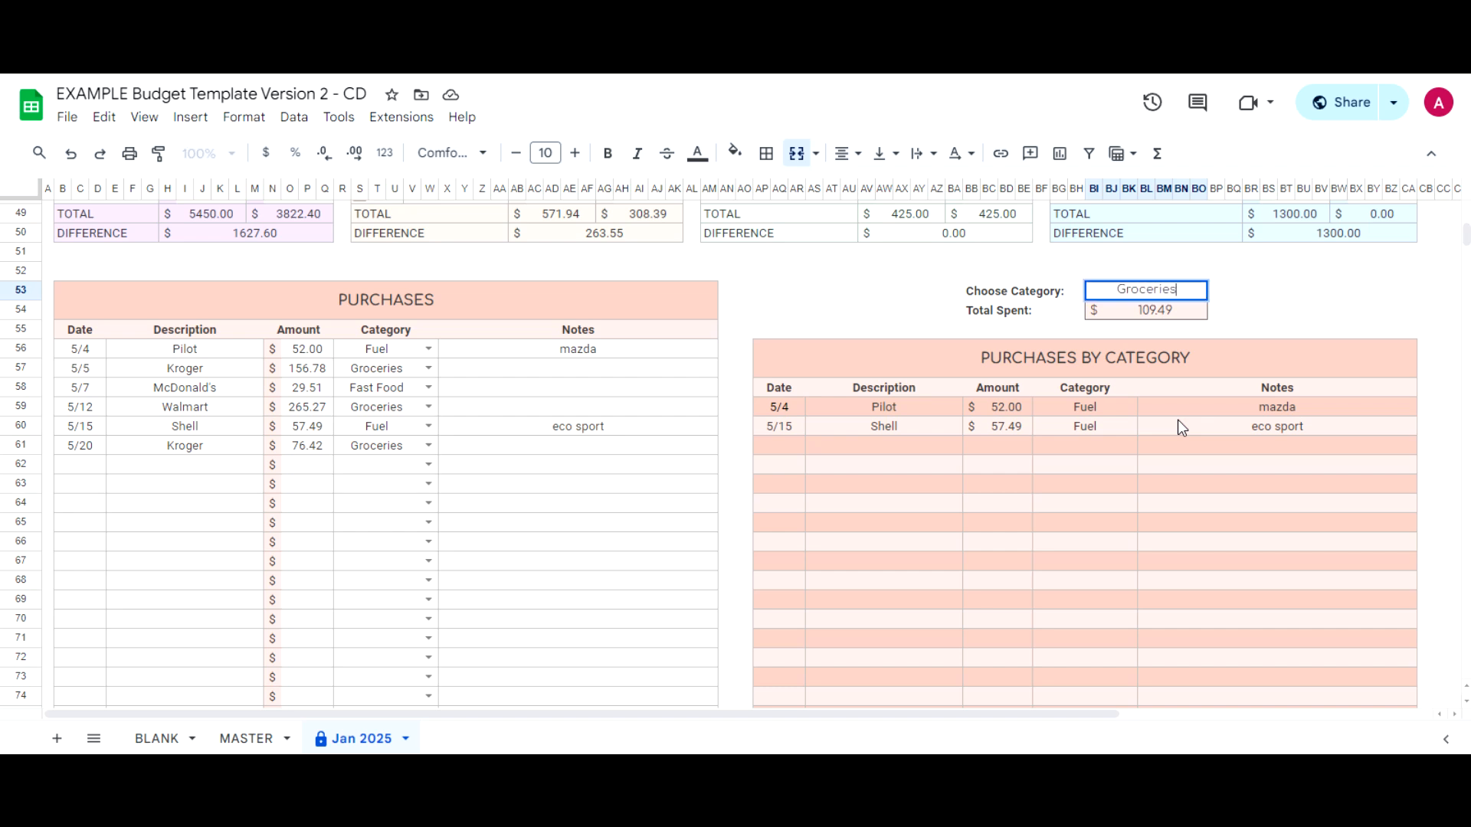
{"action": "key", "text": "Return"}
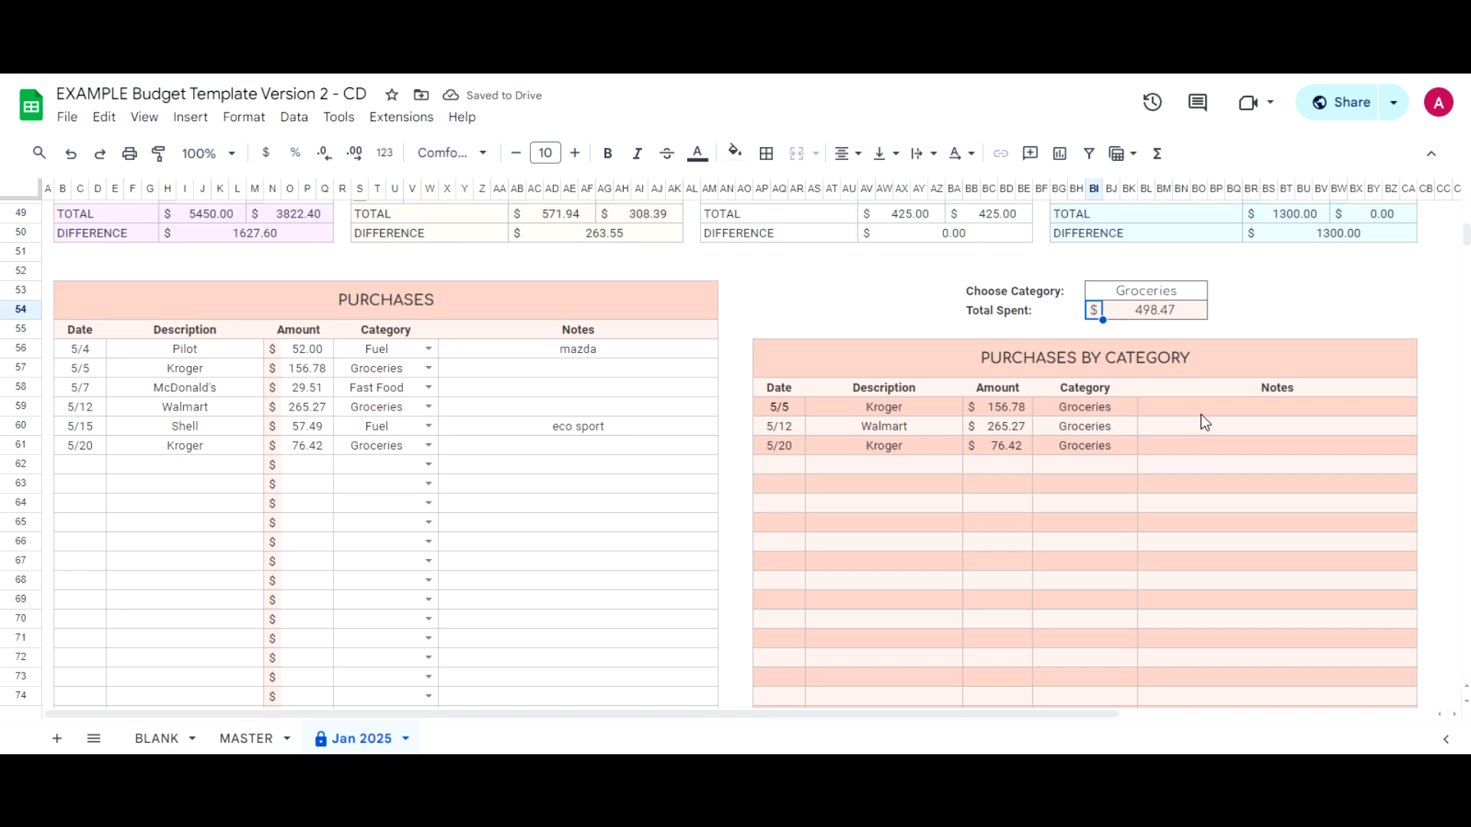
Review the sheet options available for the MASTER sheet, such as Duplicate, and return to the Jan 2025 sheet.
{"action": "left_click", "coordinate": [1198, 288]}
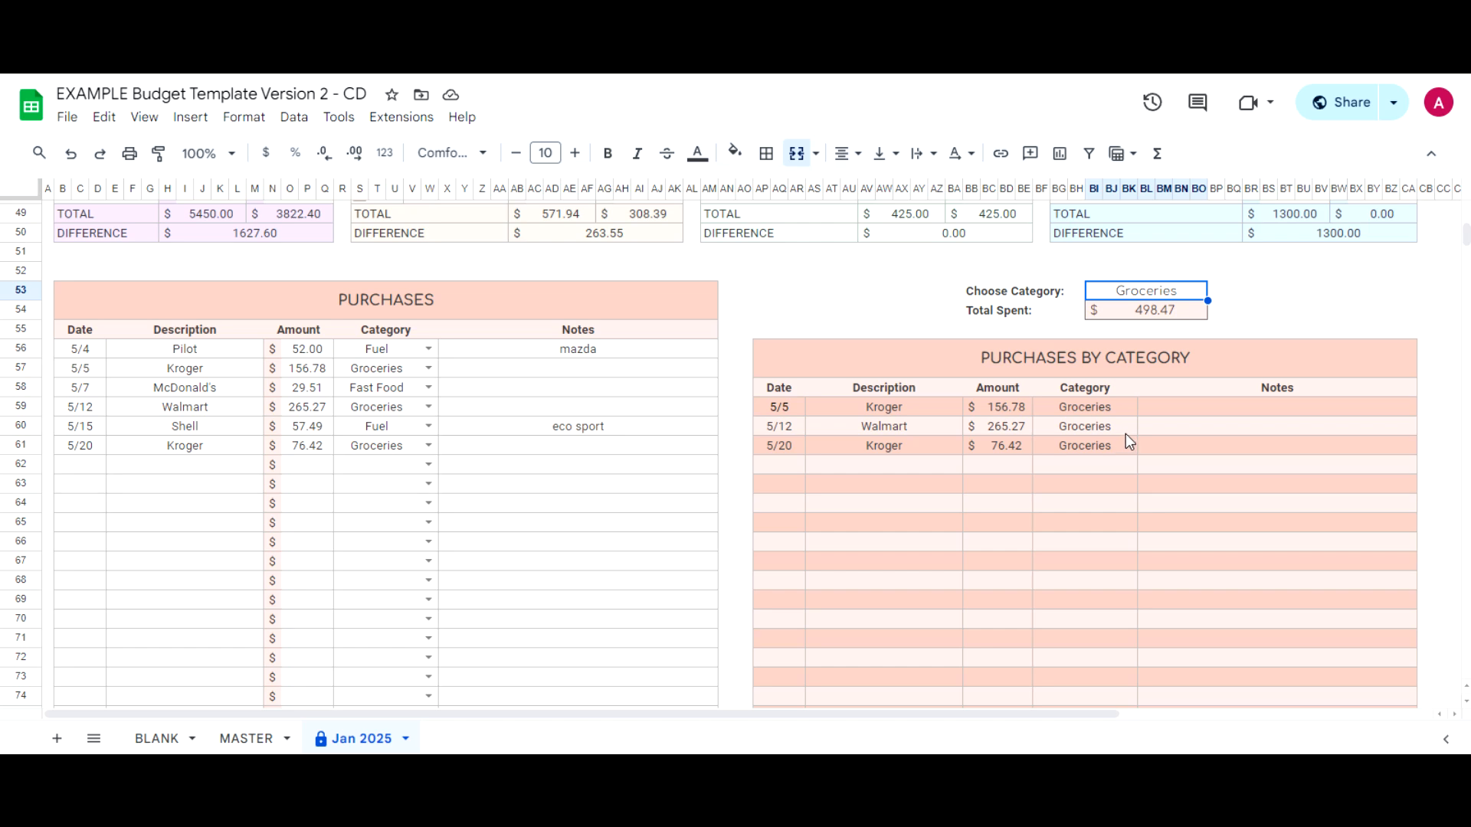
{"action": "scroll", "coordinate": [1126, 437], "scroll_direction": "up", "scroll_amount": 15}
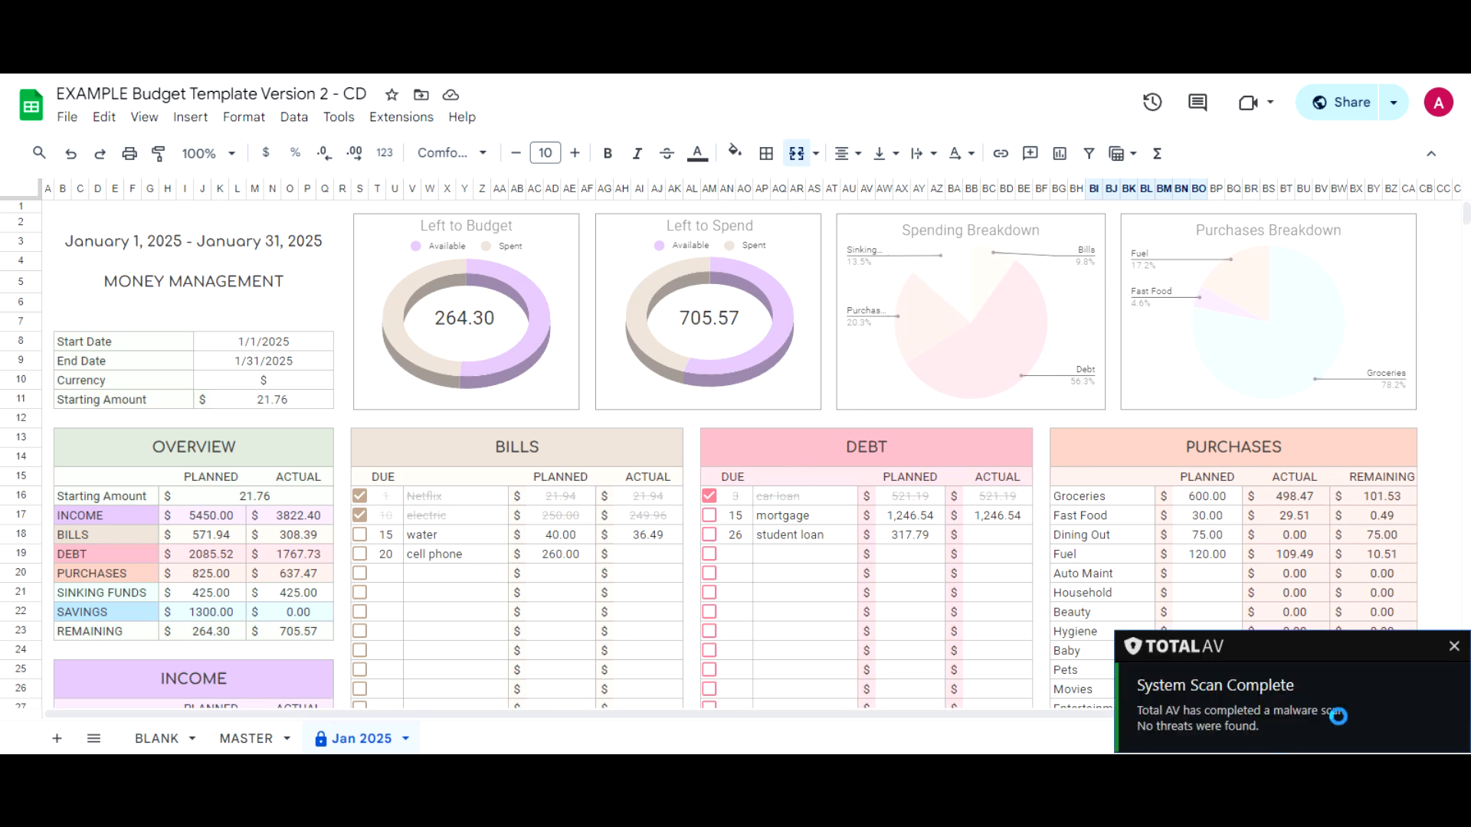
{"action": "left_click", "coordinate": [246, 738]}
{"action": "right_click", "coordinate": [246, 738]}
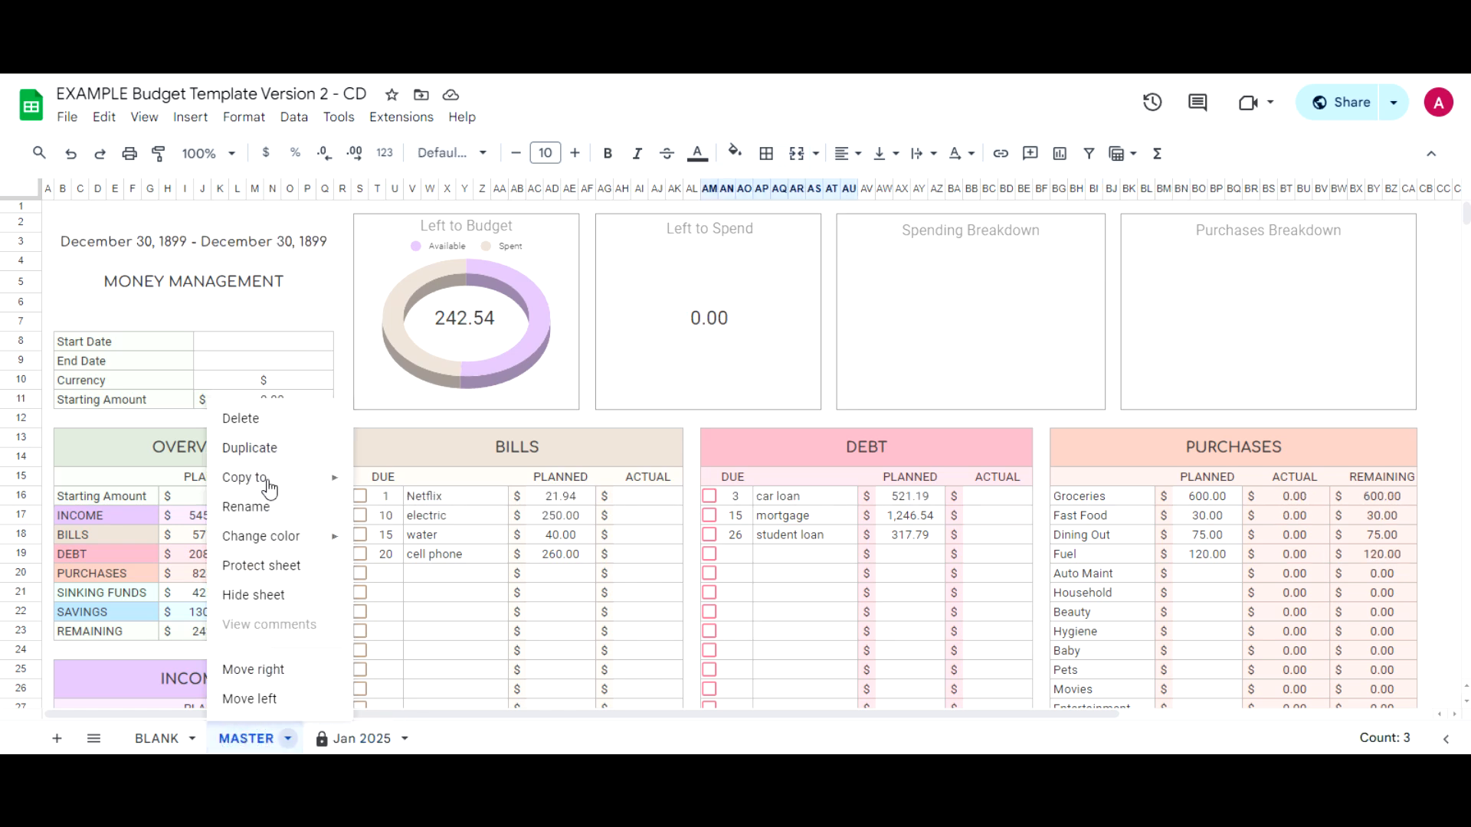
{"action": "left_click", "coordinate": [361, 737]}
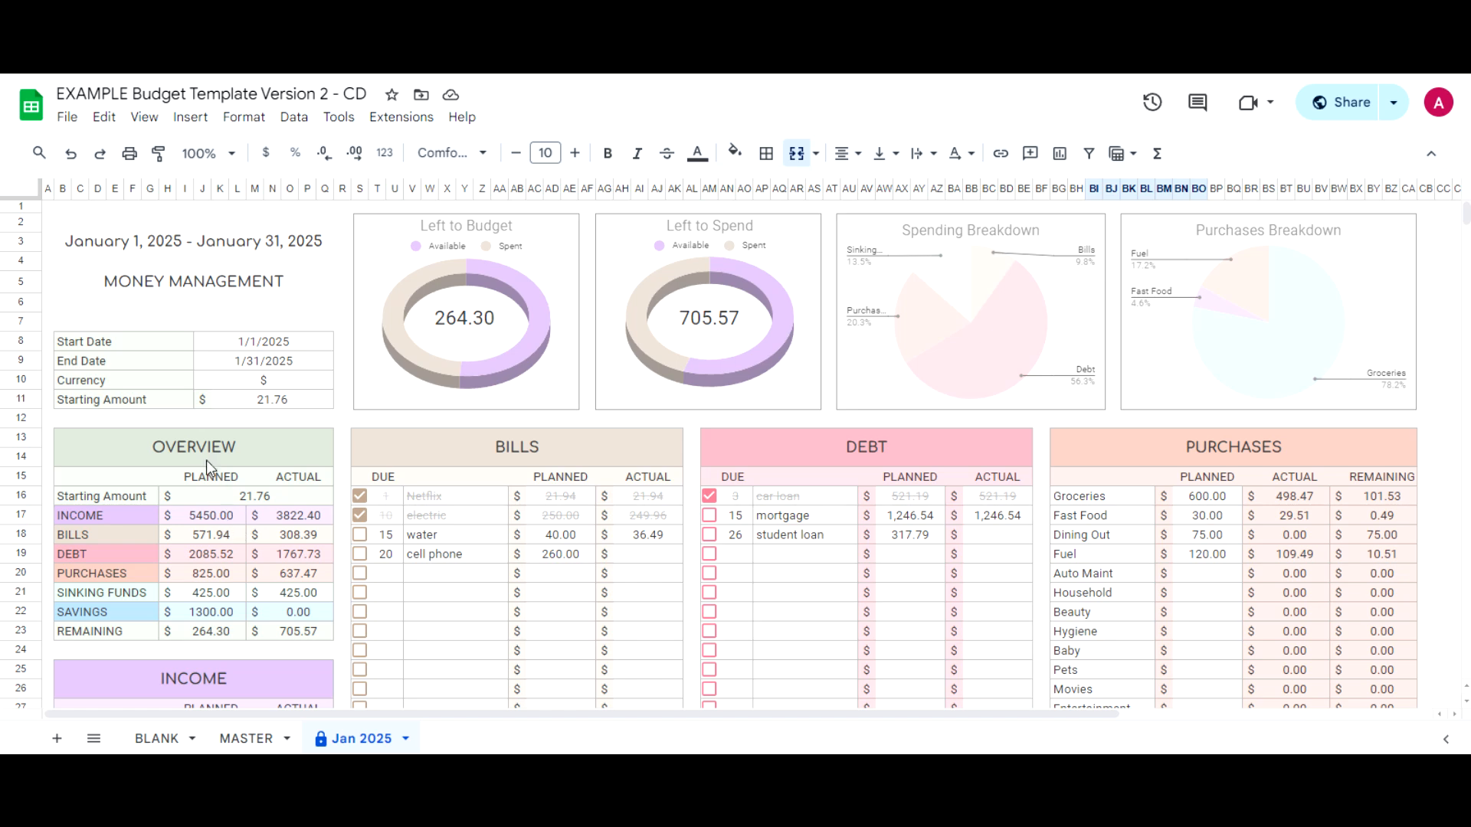
Examine the OVERVIEW section, including planned INCOME and the planned and actual REMAINING amounts.
{"action": "left_click_drag", "start_coordinate": [205, 460], "coordinate": [204, 645]}
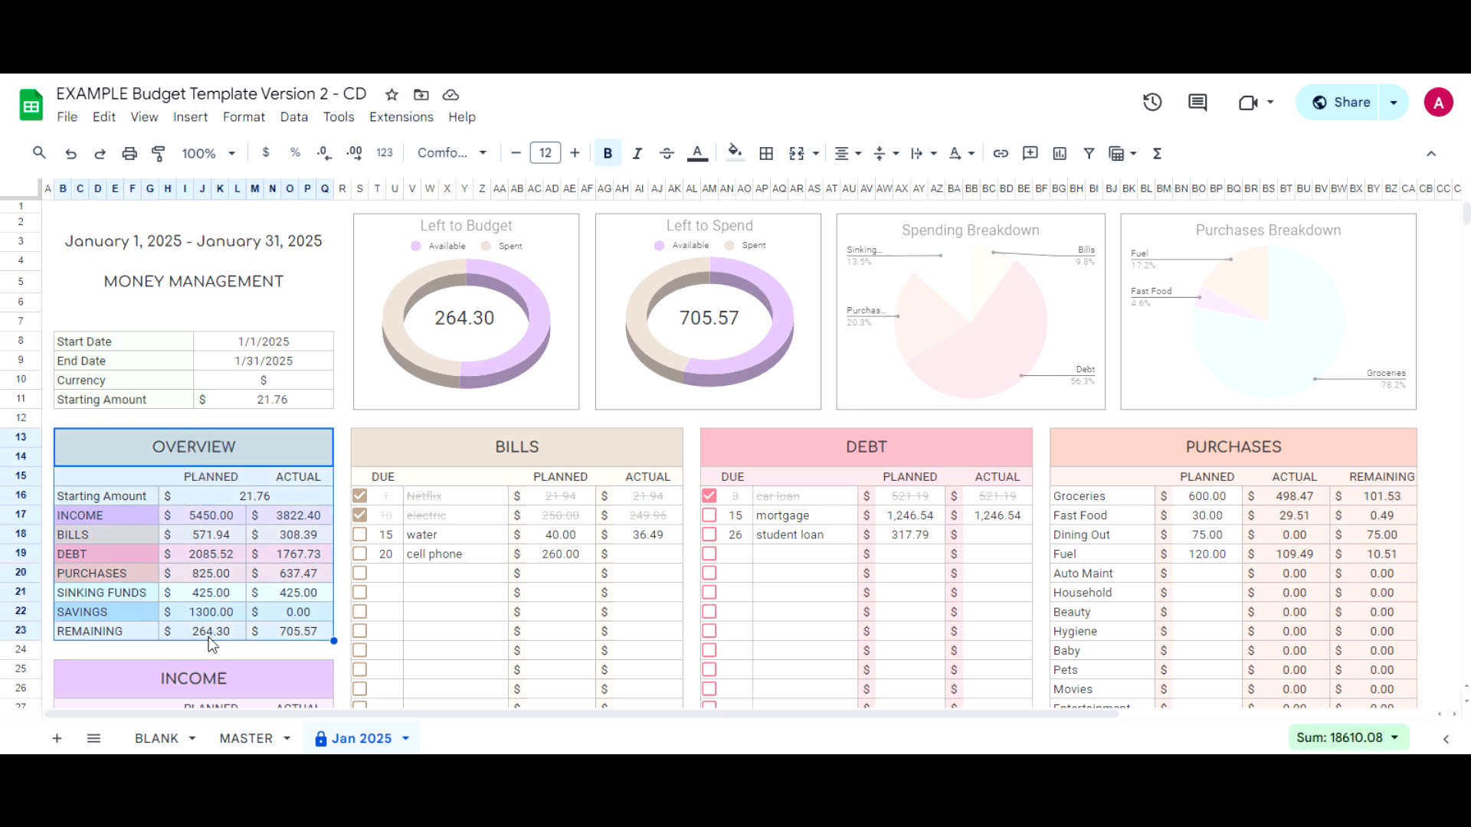
{"action": "left_click", "coordinate": [215, 513]}
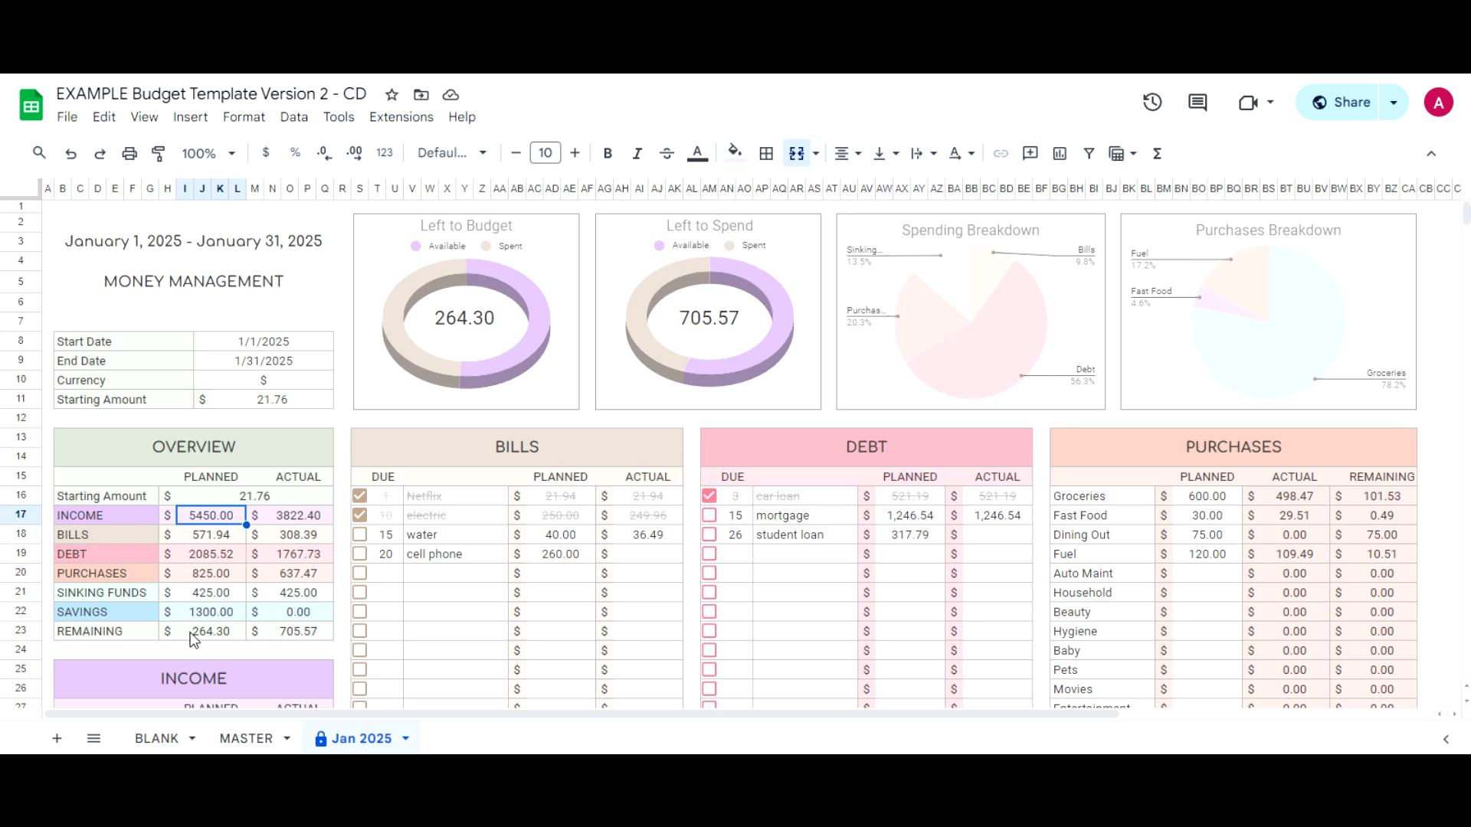
{"action": "left_click", "coordinate": [305, 636]}
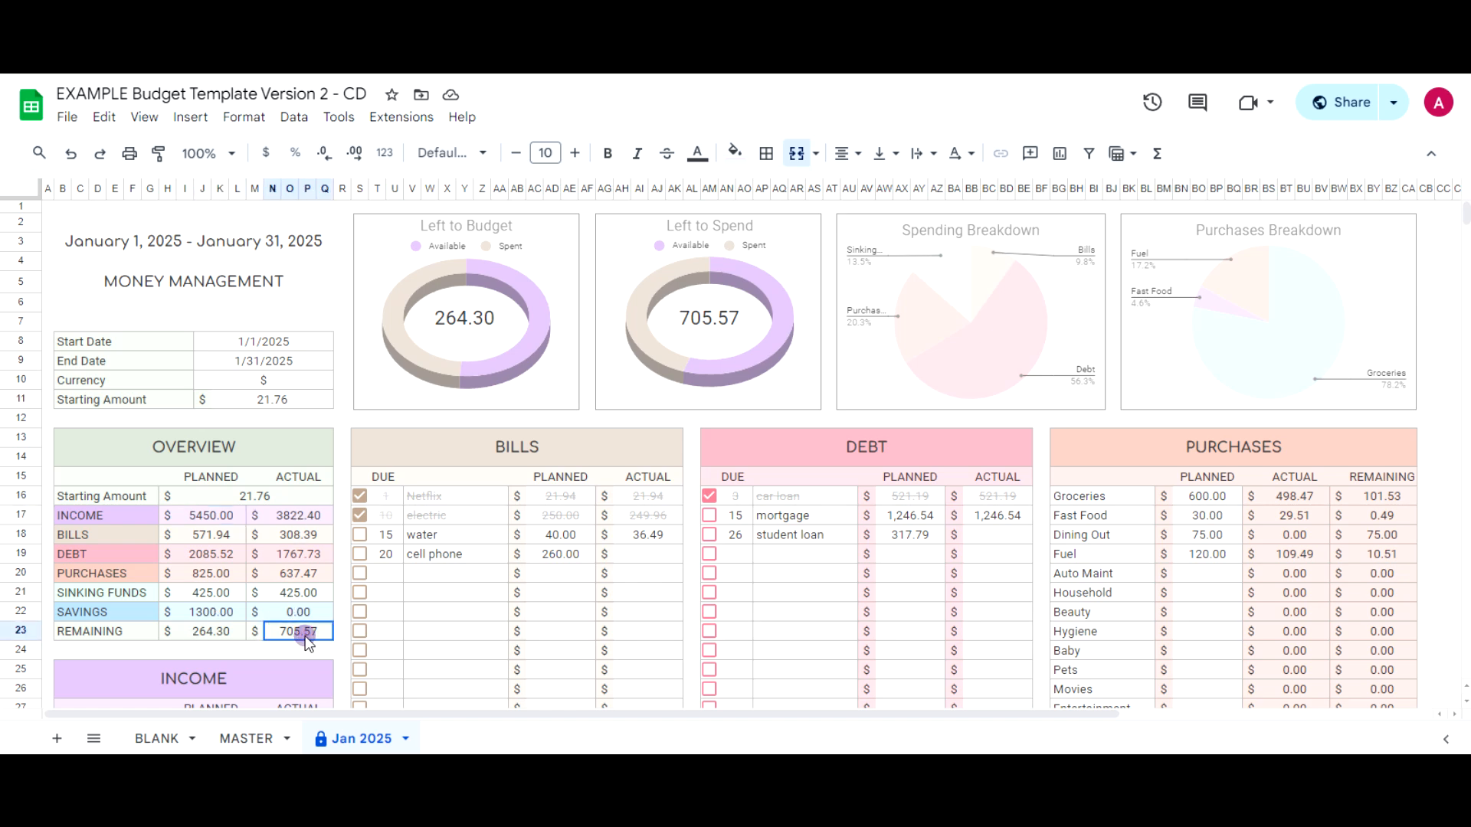
{"action": "left_click", "coordinate": [224, 633]}
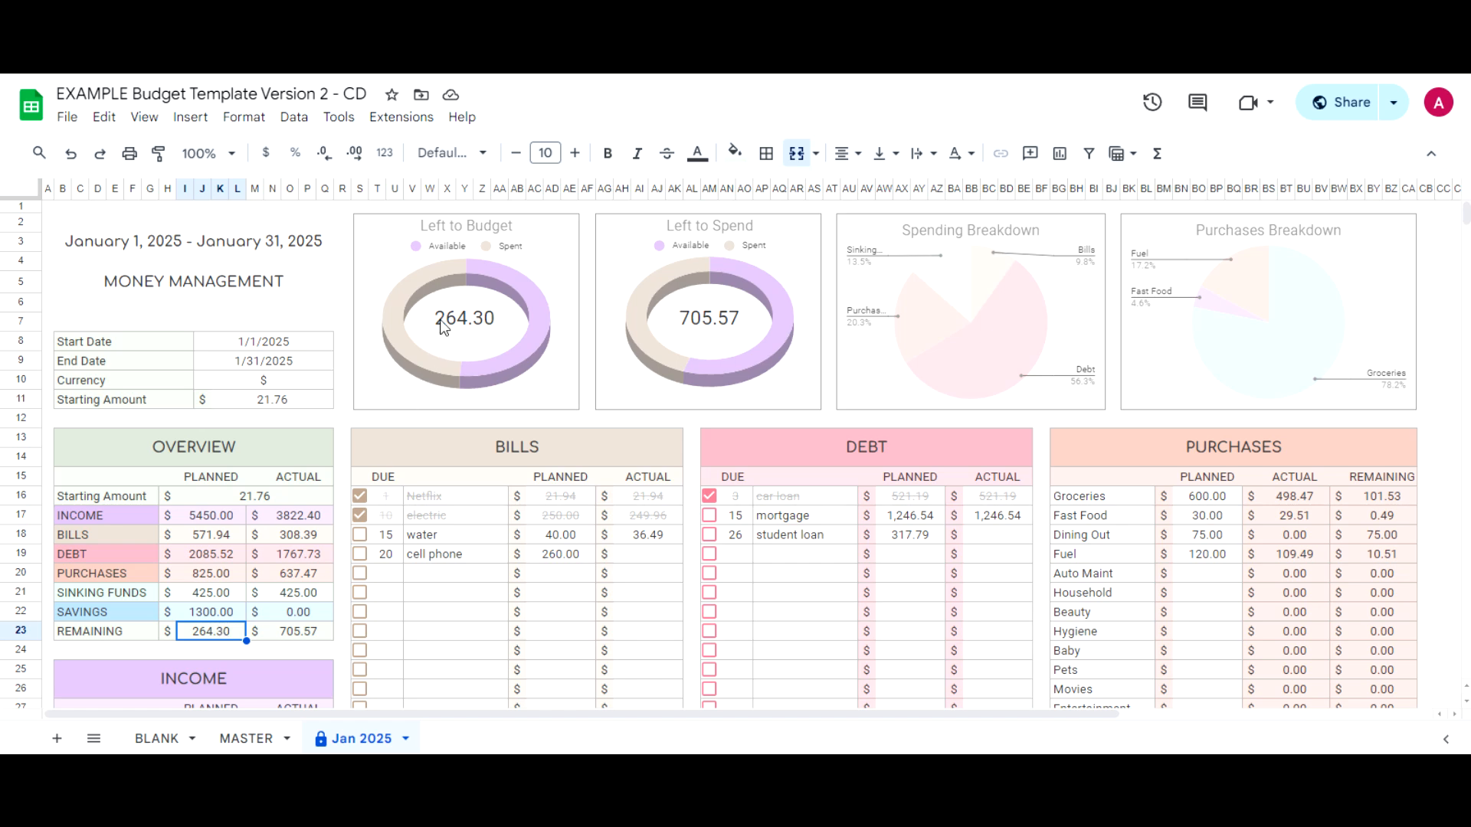